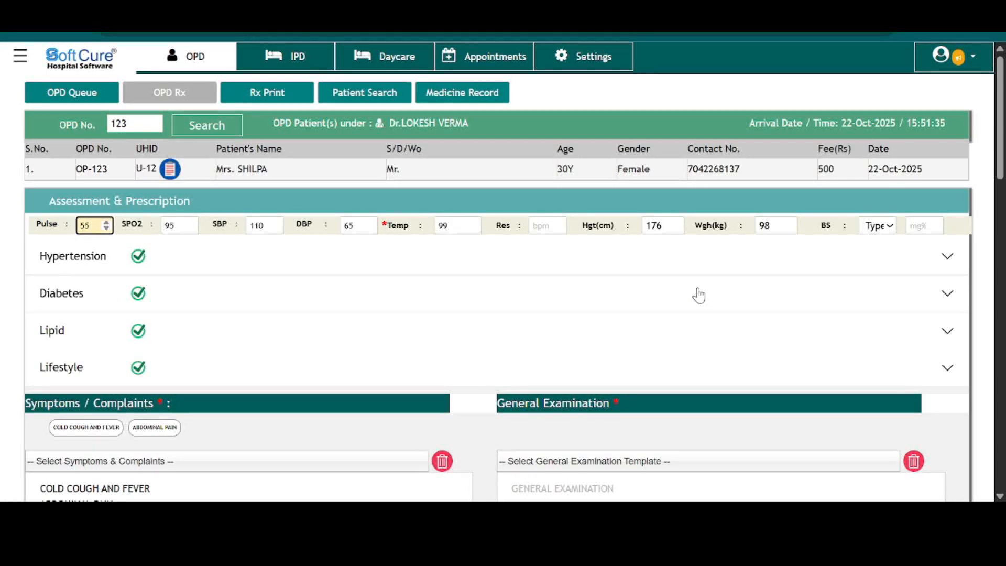
Set the patient's SBP vital sign to 120.
click(265, 227)
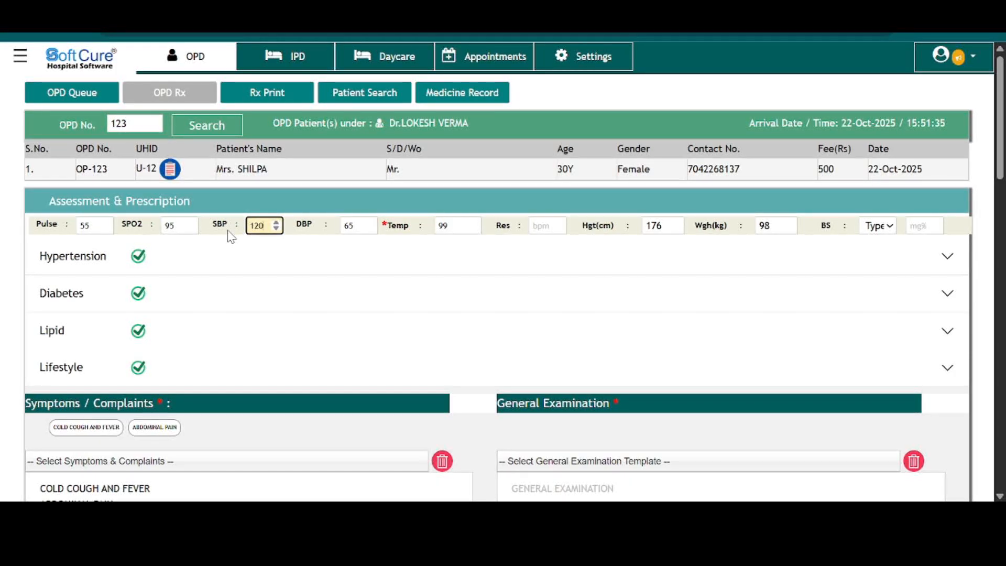
click(426, 328)
click(426, 328)
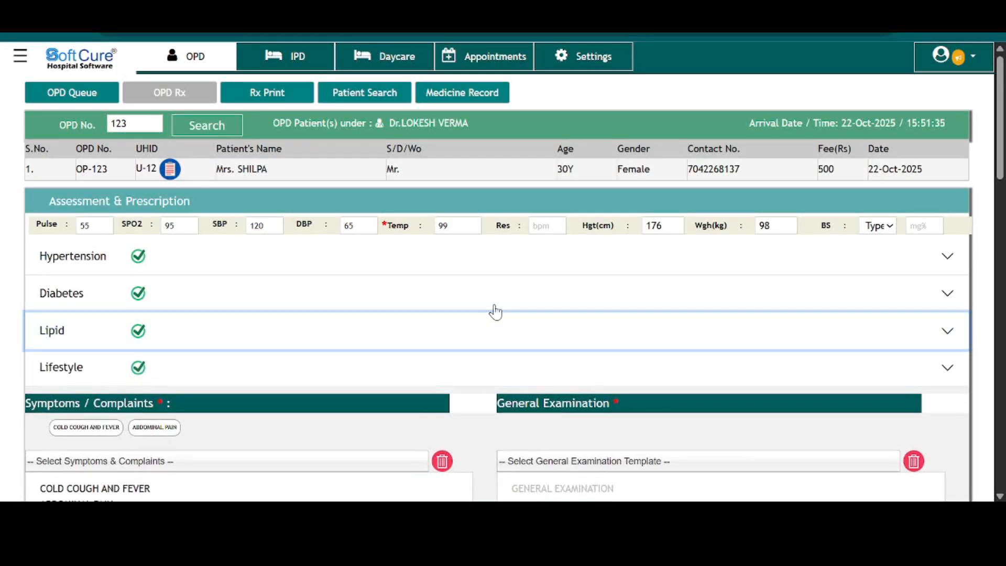
Find VOMITING among the symptom templates and add it to the Symptoms / Complaints list.
scroll(396, 340, down, 1)
scroll(278, 242, up, 1)
scroll(246, 321, down, 3)
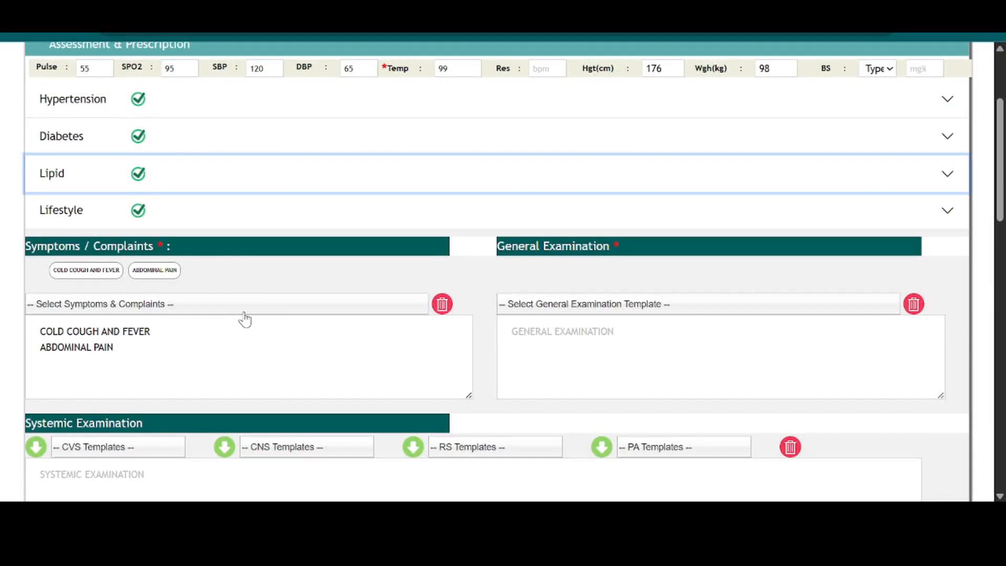
click(240, 309)
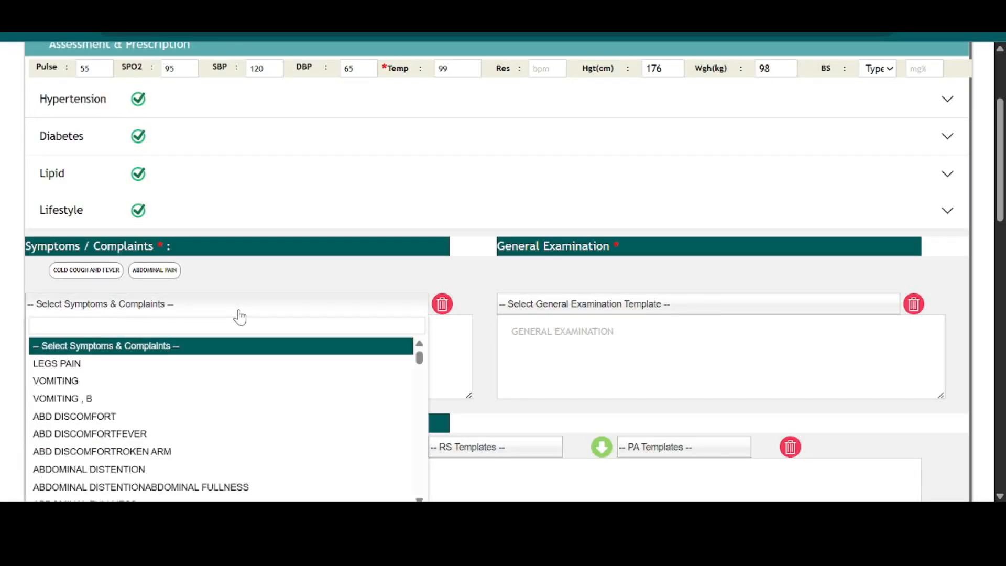
text(vom)
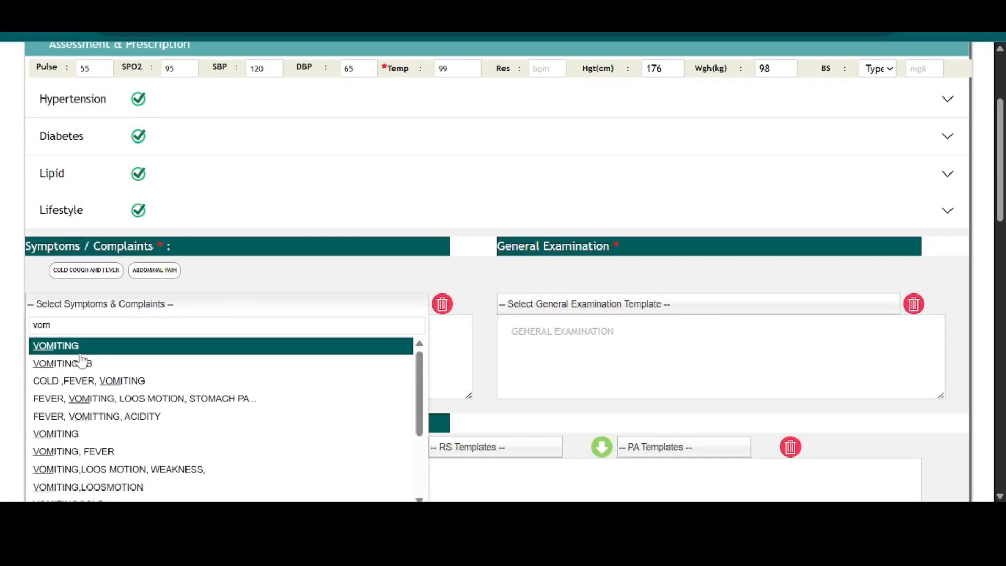
click(83, 434)
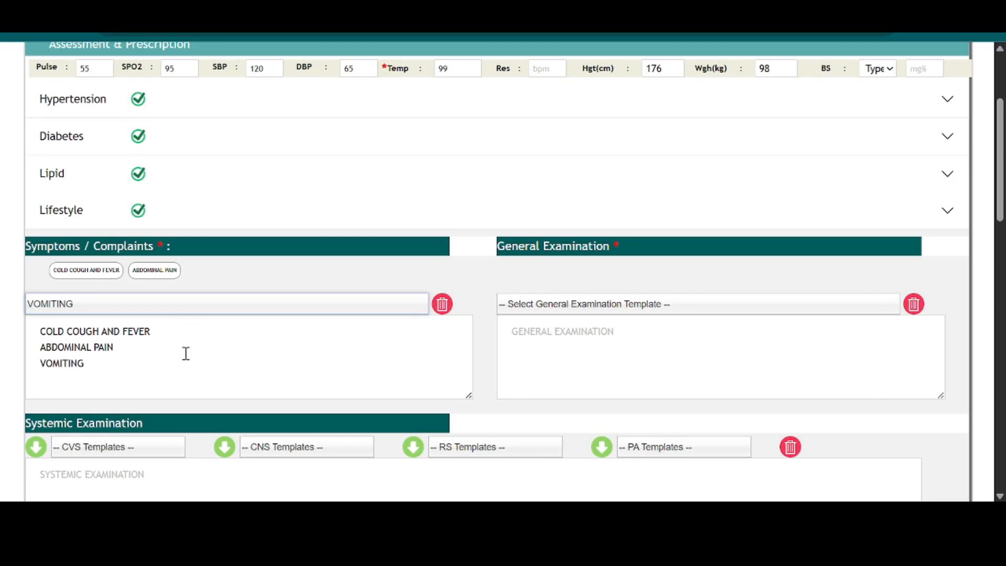
Fill in the General Examination notes with the DROWSY template.
click(595, 309)
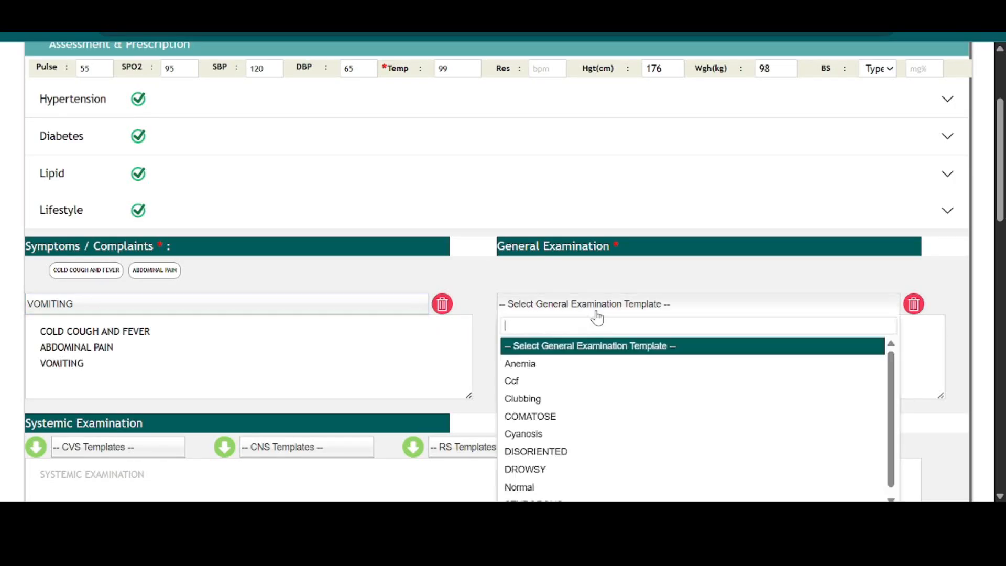
click(607, 312)
scroll(755, 299, down, 2)
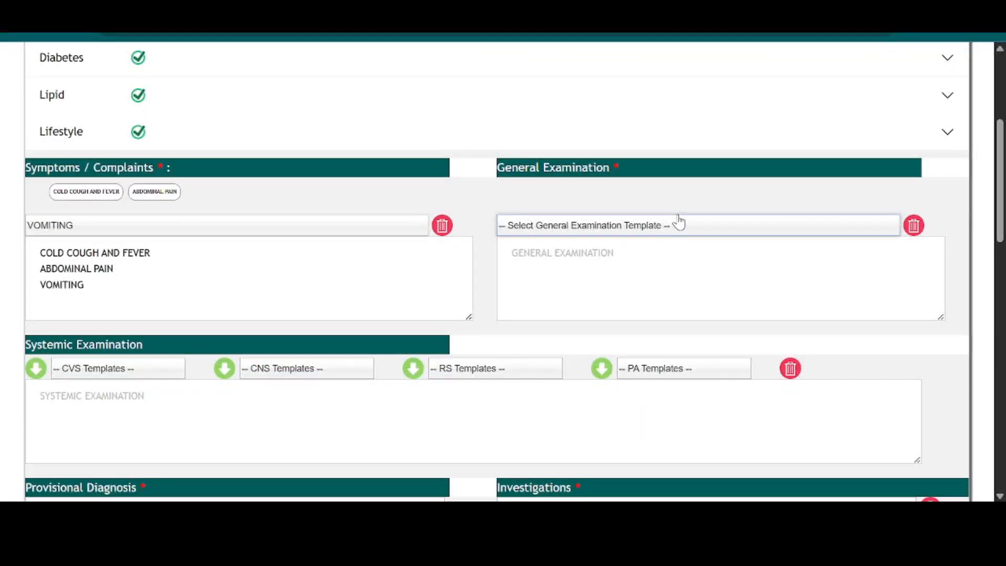
click(675, 226)
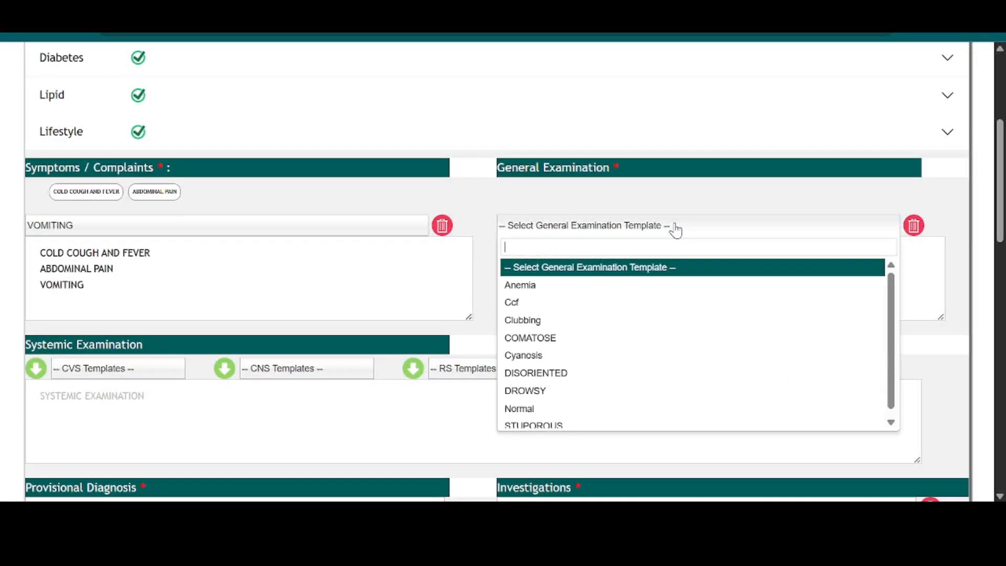
click(556, 393)
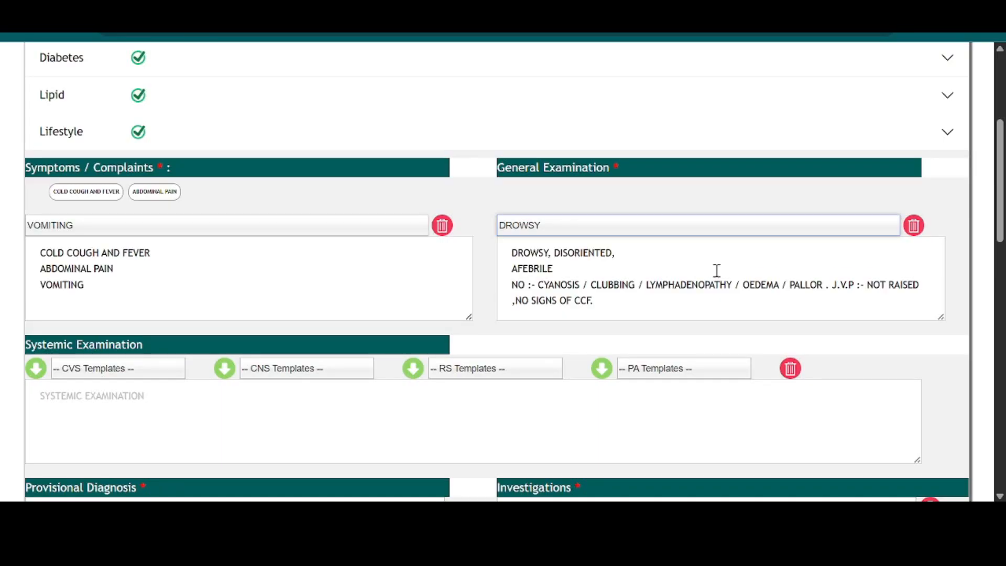
Fill in the Systemic Examination notes with the AS template for CVS and the Cerebellar signs template for CNS.
scroll(681, 314, up, 5)
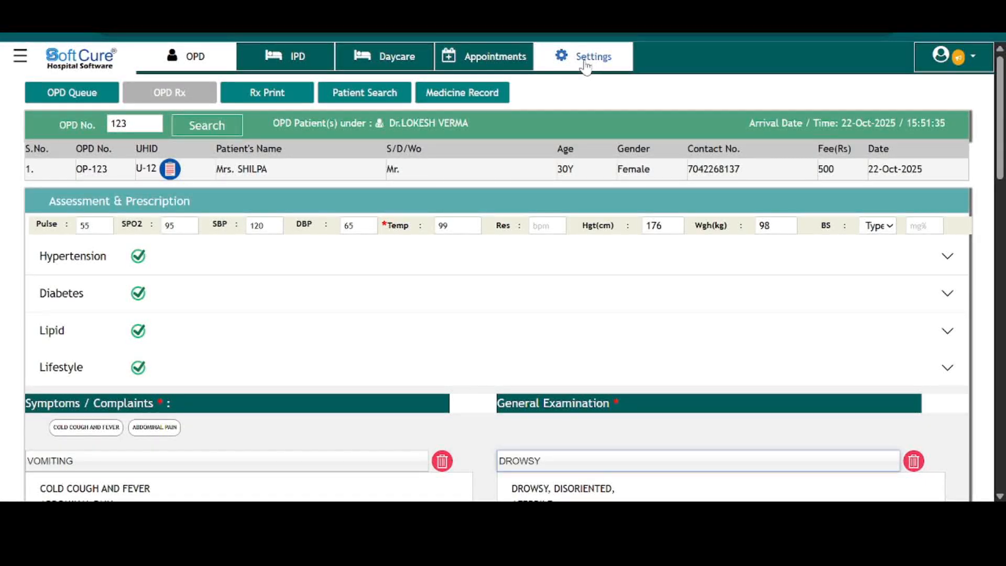
scroll(631, 262, down, 3)
scroll(631, 262, down, 5)
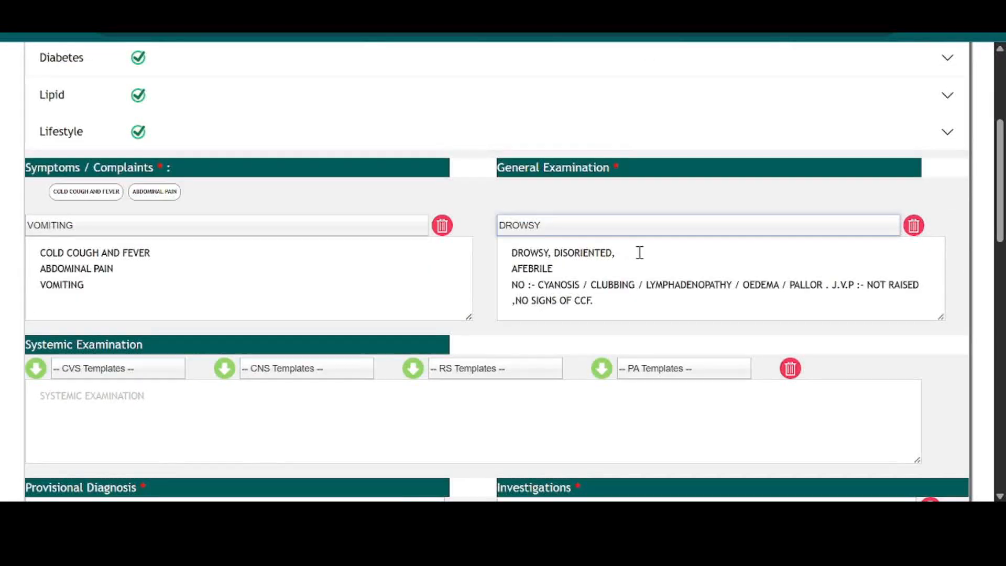
click(151, 218)
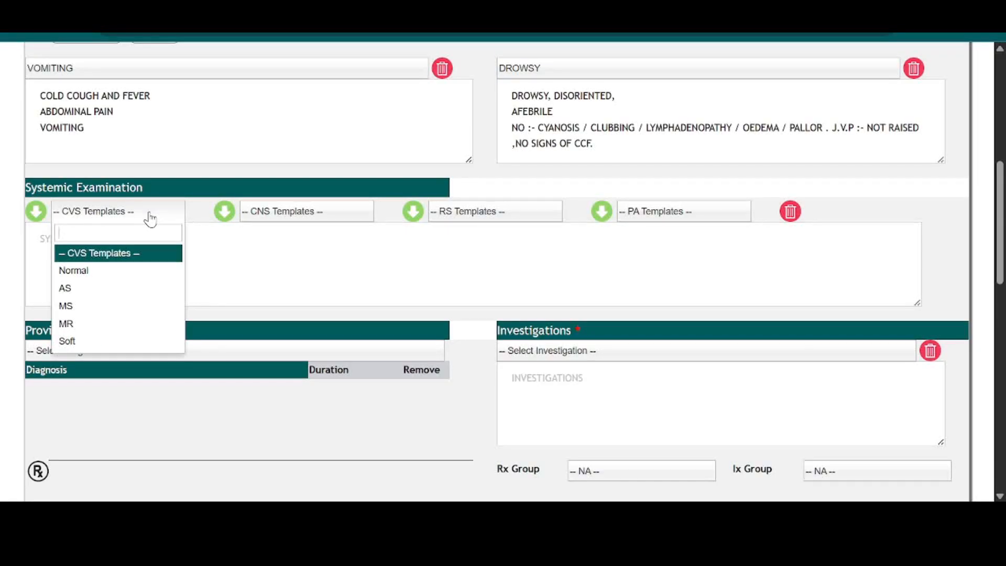
click(83, 288)
click(313, 225)
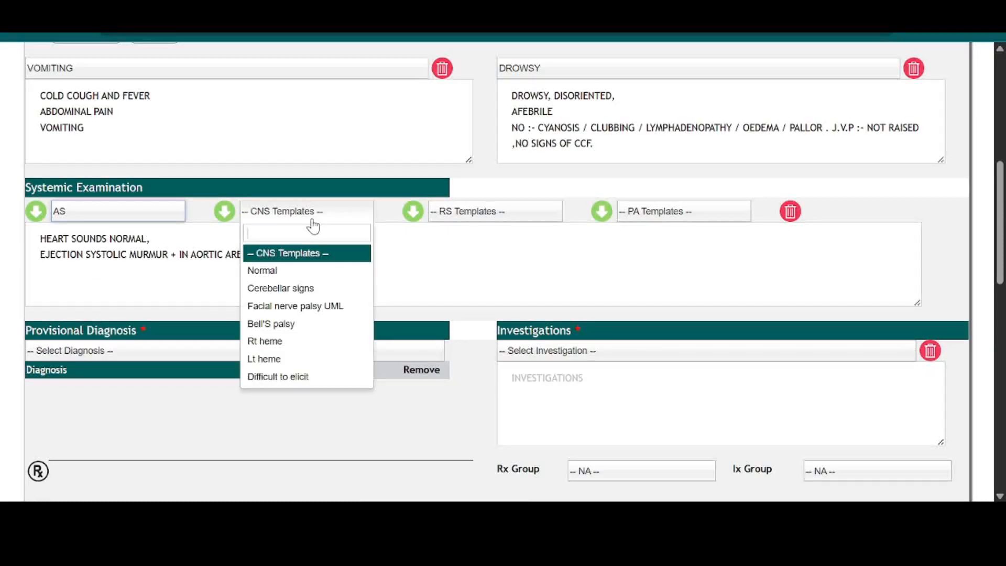
click(314, 287)
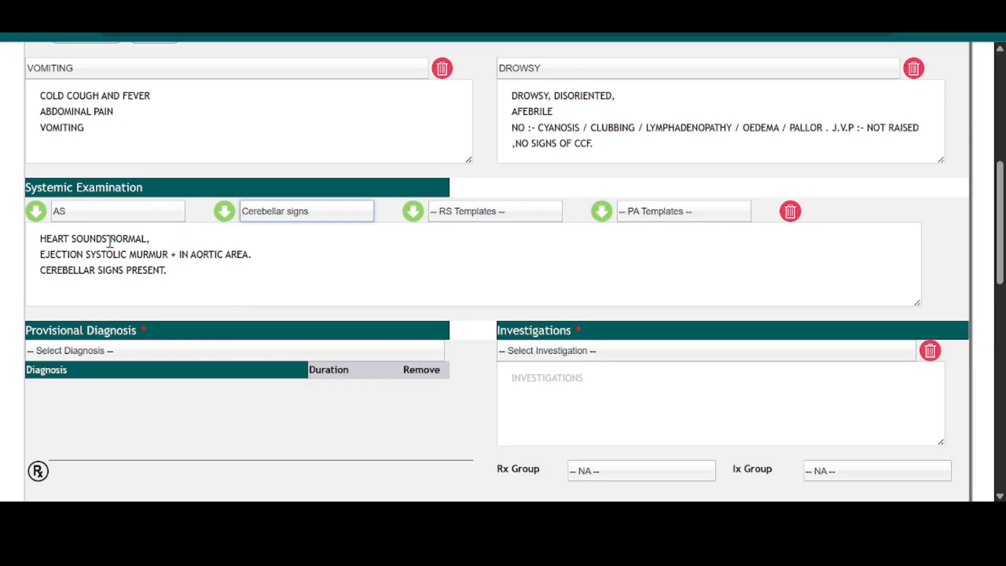
click(247, 290)
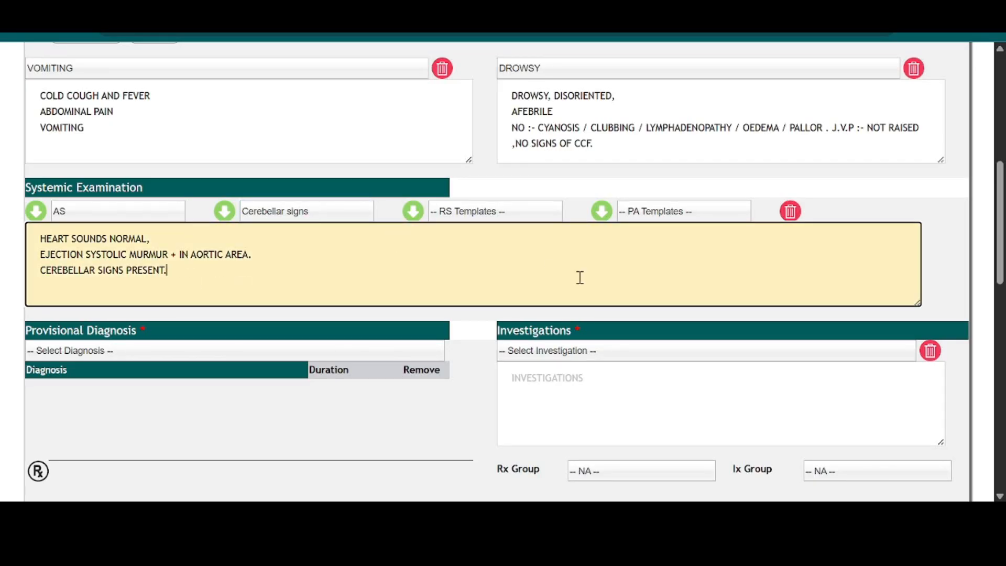
Add DENGUE FEVER as the provisional diagnosis with a duration of 1 Weeks.
scroll(550, 271, up, 5)
scroll(646, 90, up, 3)
scroll(541, 339, down, 6)
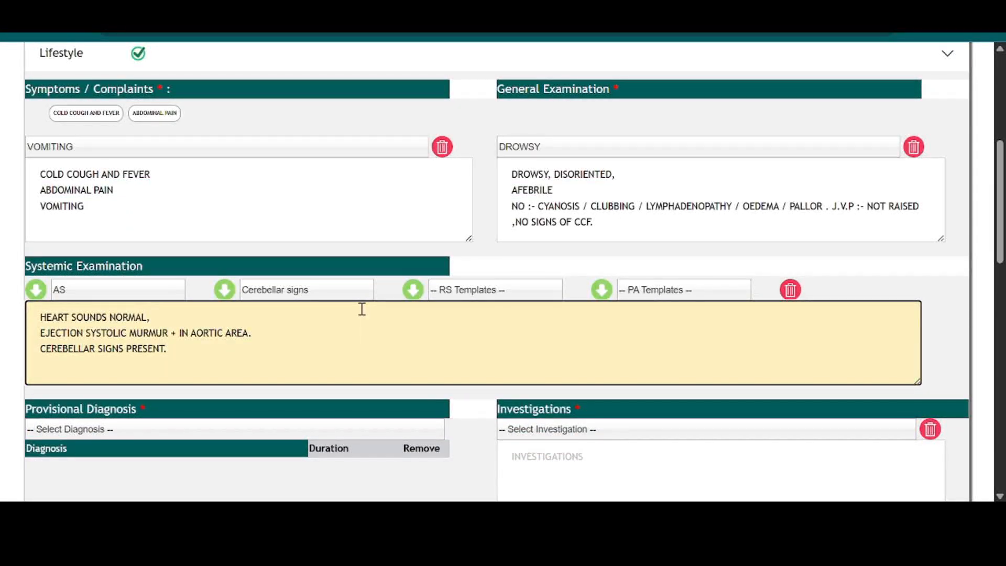
scroll(372, 319, down, 2)
click(255, 352)
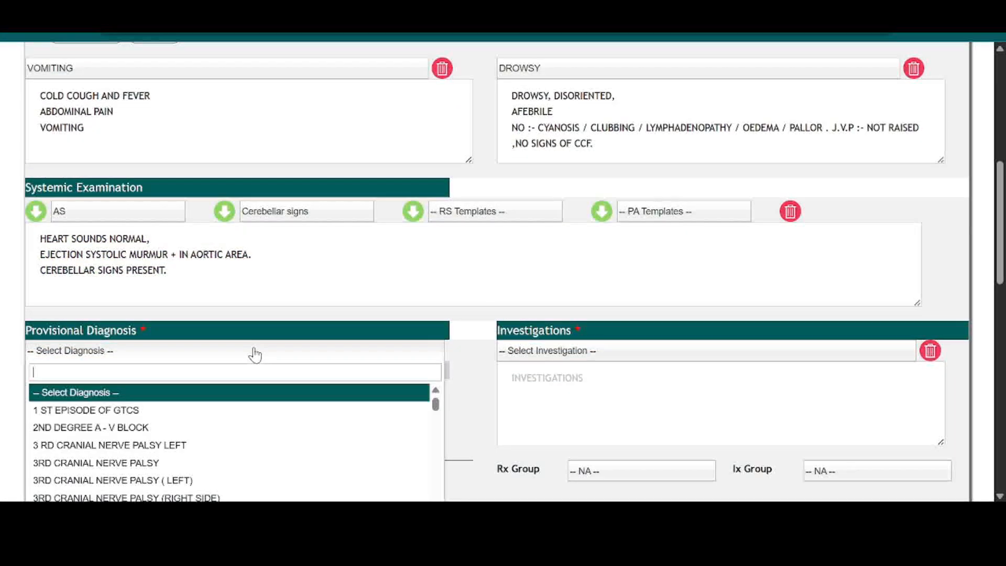
text(den)
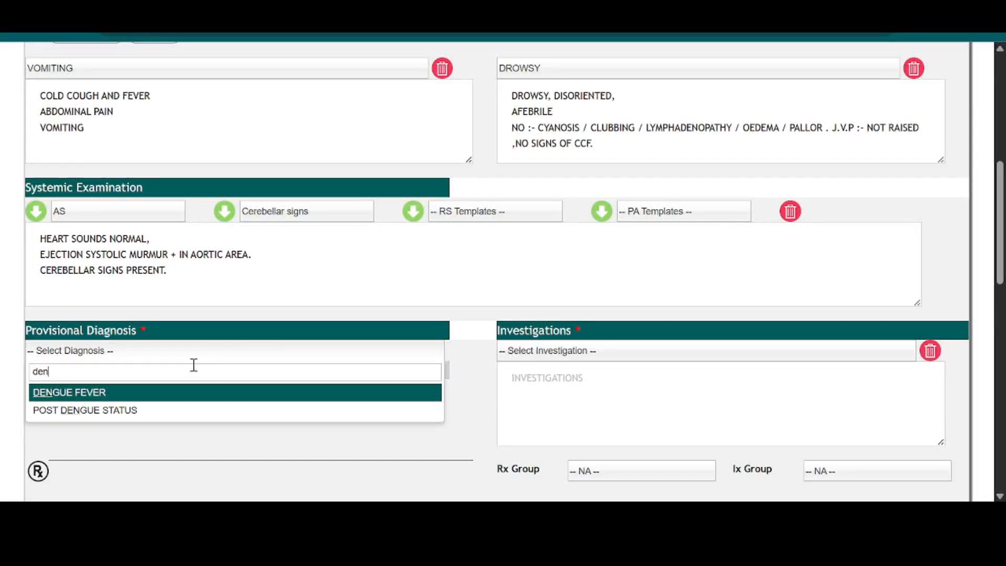
click(178, 393)
click(344, 394)
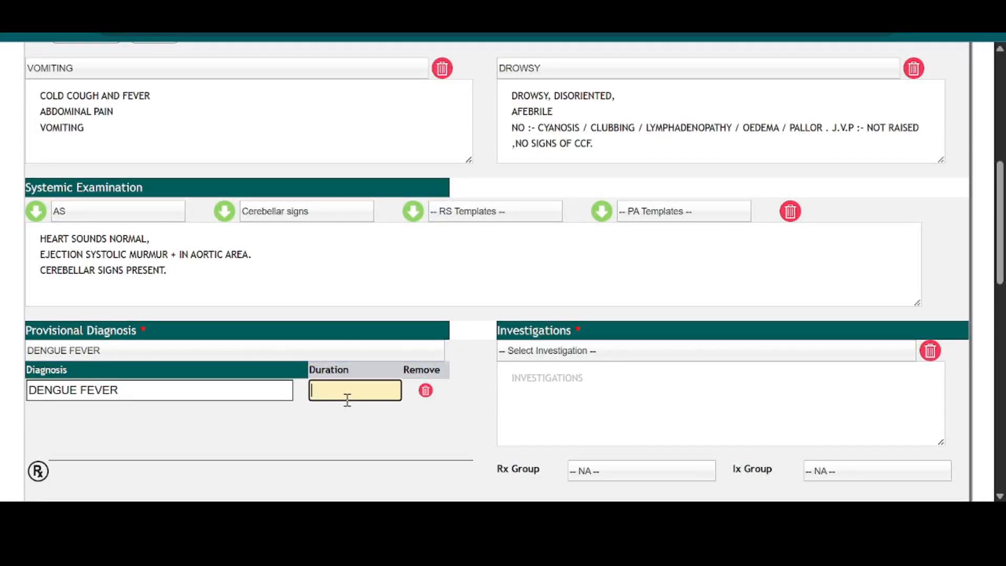
text(1)
click(370, 411)
click(367, 381)
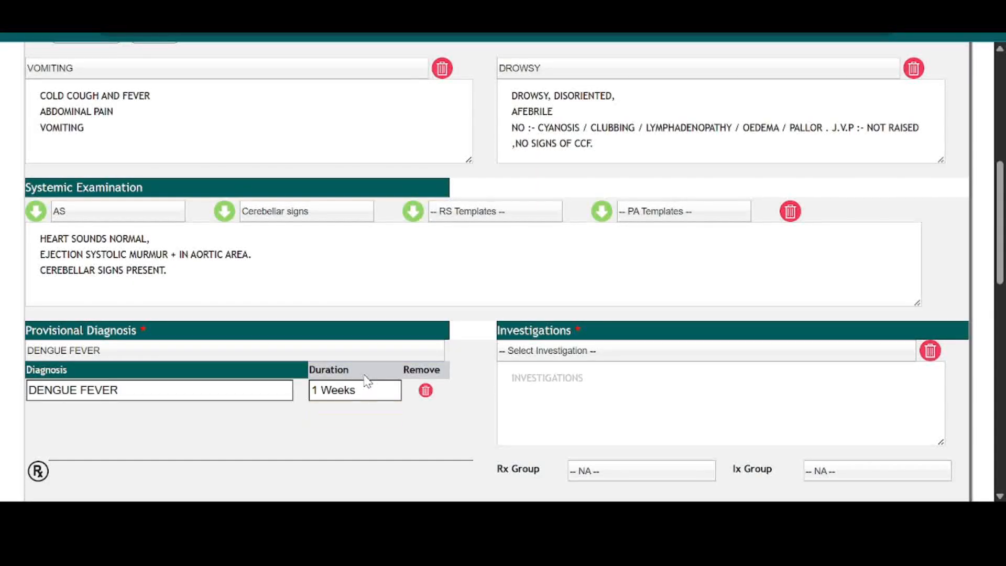
Add KIDNEY FUNCTION TEST (KFT) and LIPID PROFILE to the Investigations.
click(597, 424)
scroll(660, 392, down, 3)
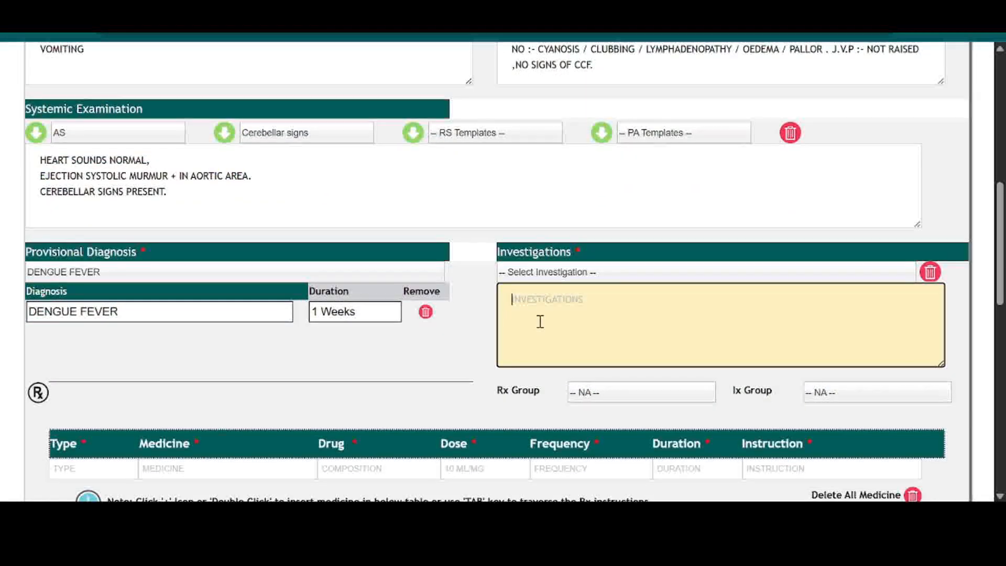
click(620, 274)
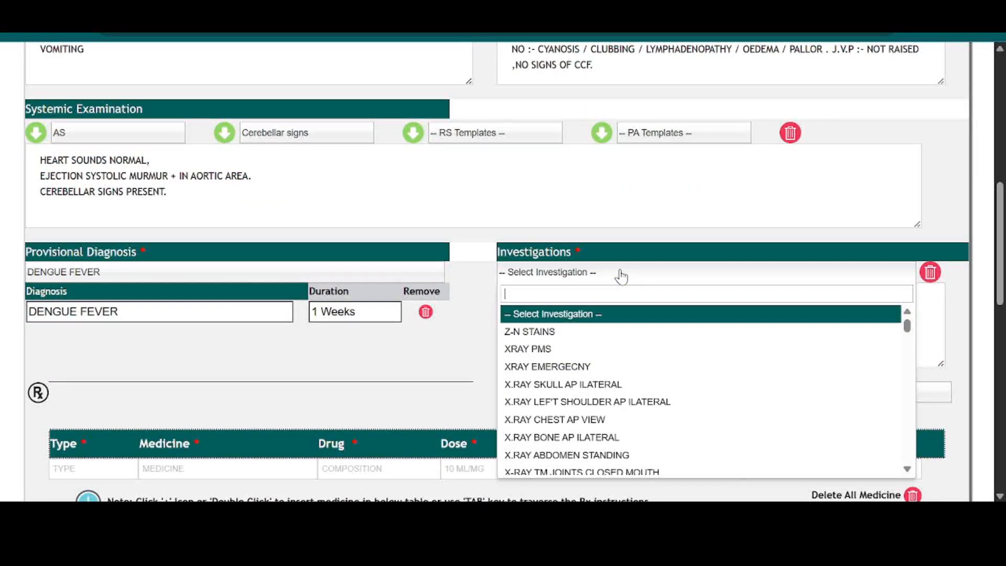
text(kid)
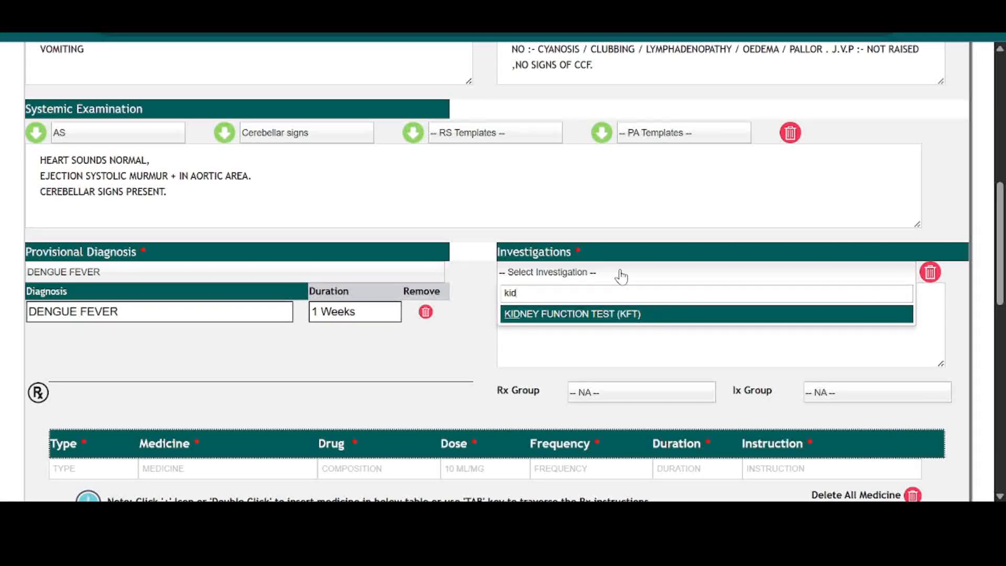
click(617, 314)
click(641, 279)
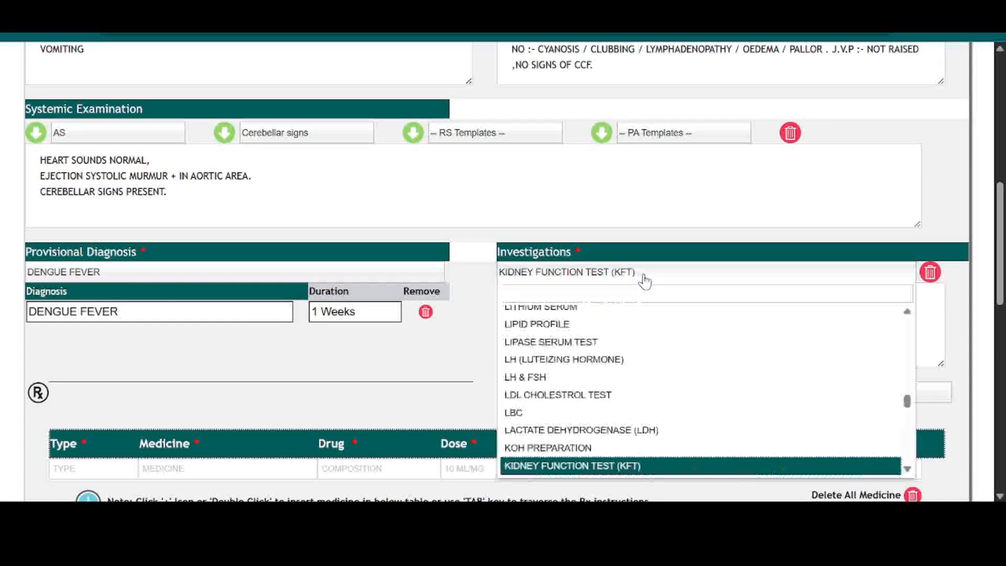
text(li)
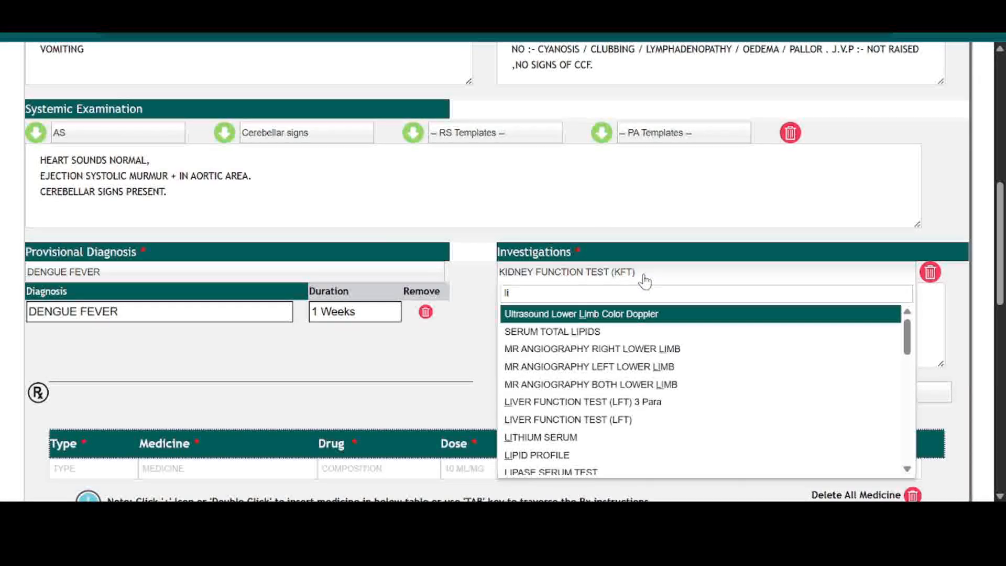
text(pi)
click(580, 331)
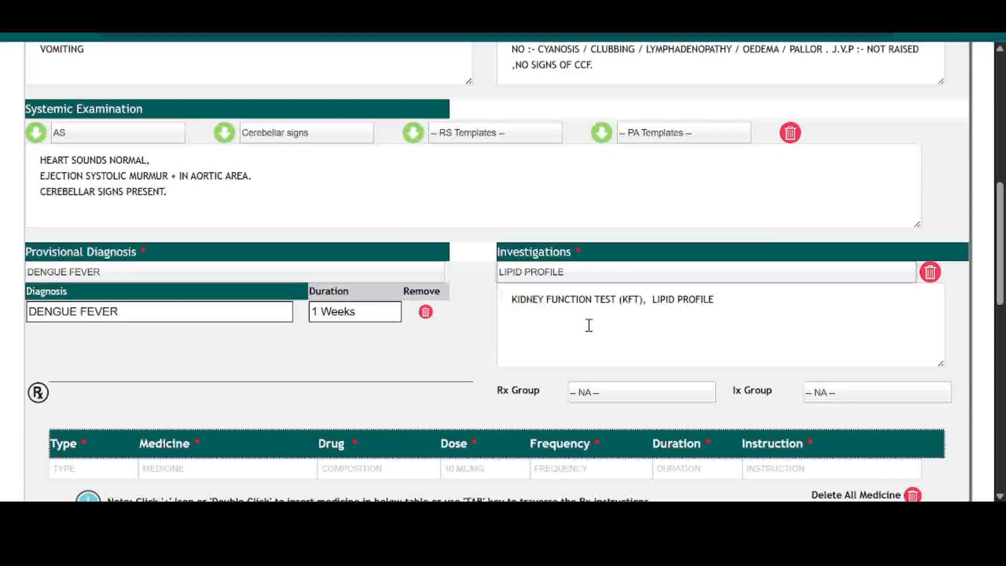
Copy the listed investigations to the clipboard and clear them from the Investigations notes.
click(771, 302)
drag(772, 299, 487, 298)
key(ctrl+c)
key(BackSpace)
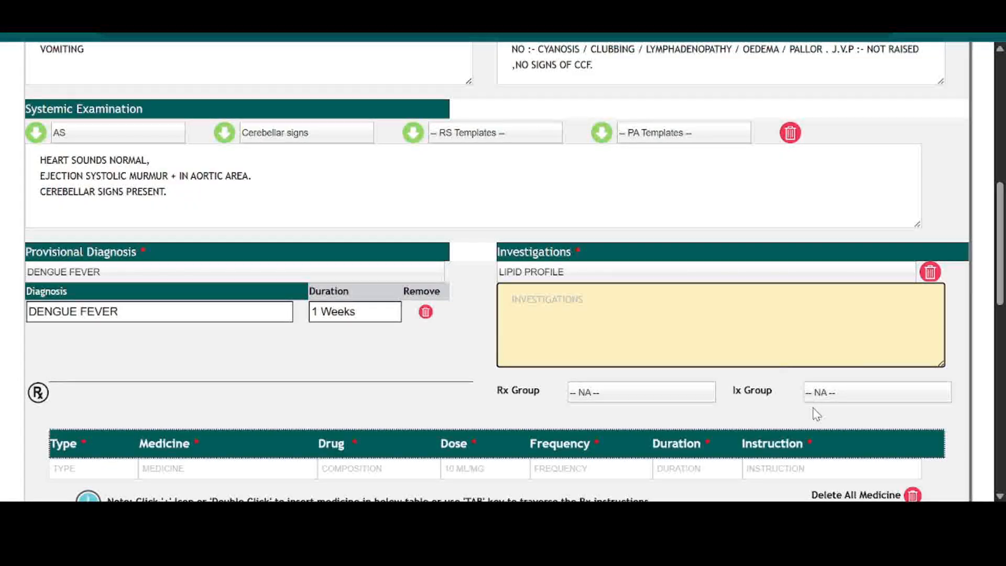
Fill in the Investigations from the Opd [BASIC] Ix Group.
click(851, 397)
scroll(853, 404, down, 3)
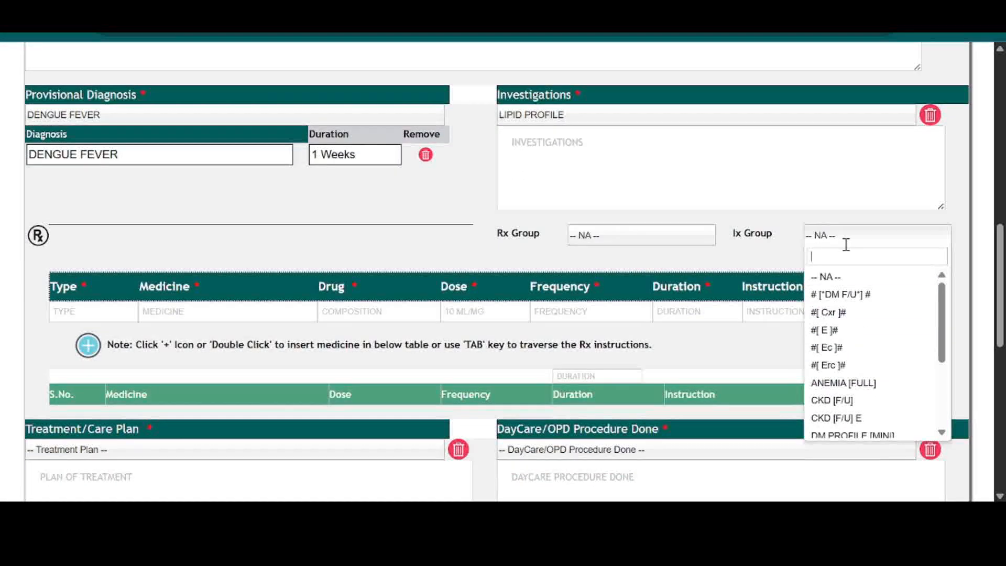
scroll(853, 351, down, 2)
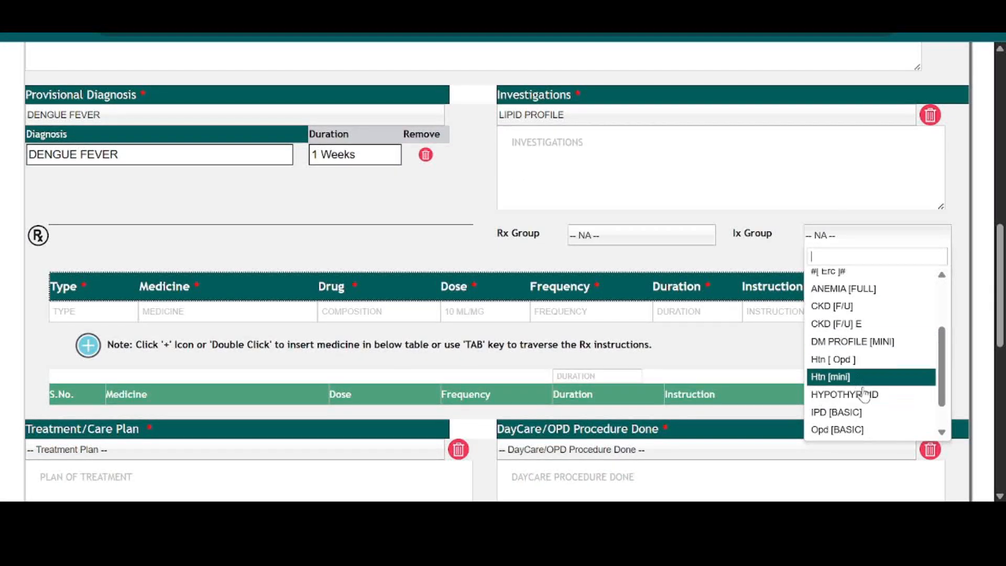
click(846, 429)
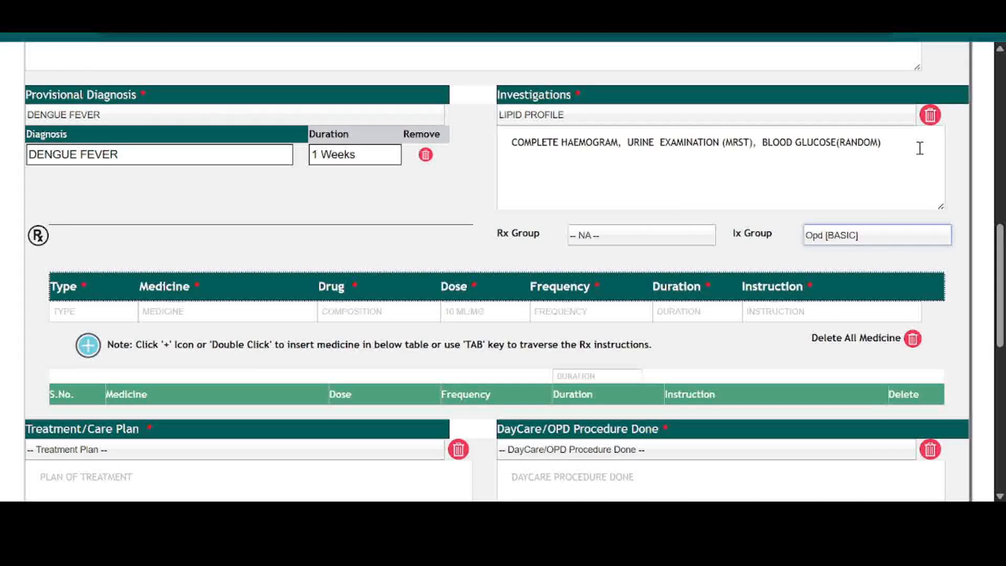
Replace the group's investigations with the copied KIDNEY FUNCTION TEST (KFT), LIPID PROFILE text.
drag(914, 143, 470, 151)
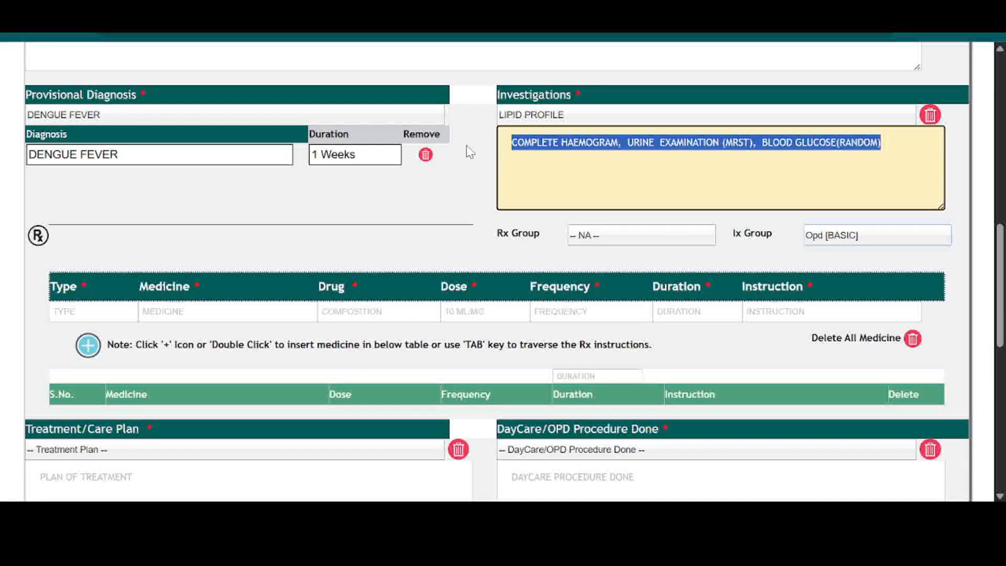
key(ctrl+v)
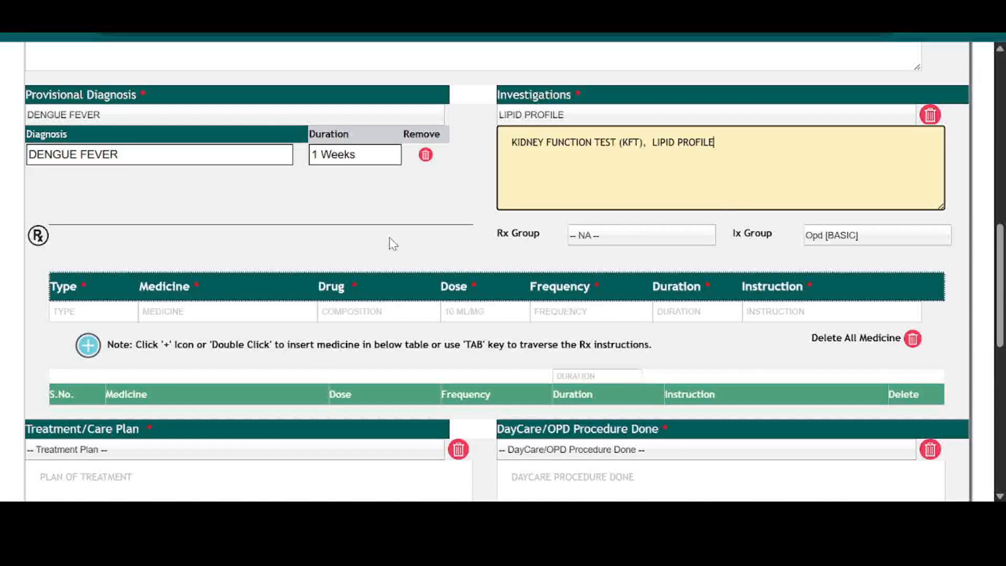
Add the CAP medicine BANDY PLUS 12 TABLET to the prescription with its preset frequency 0-0-1 and SINGLE DOSE instruction.
scroll(335, 283, down, 1)
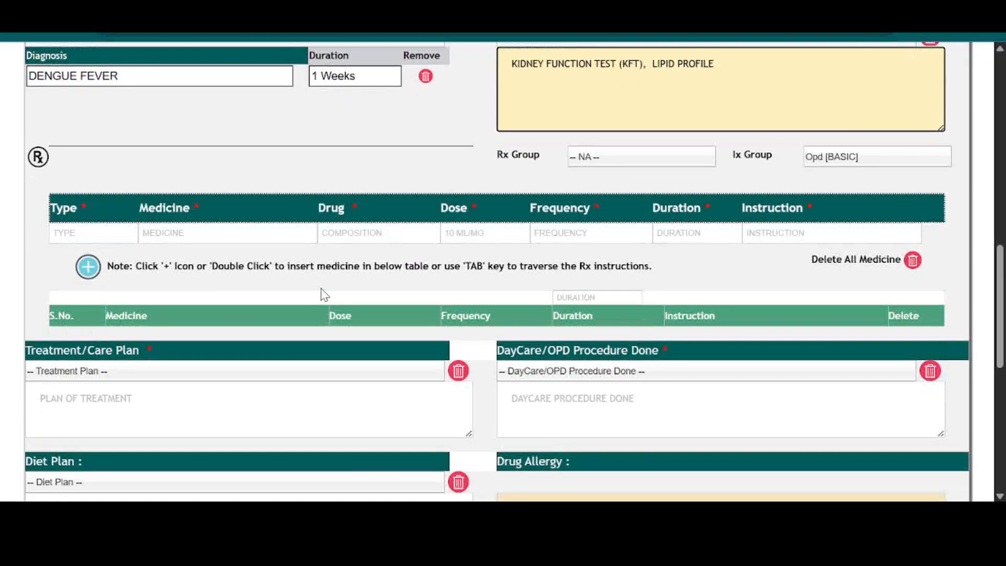
click(96, 234)
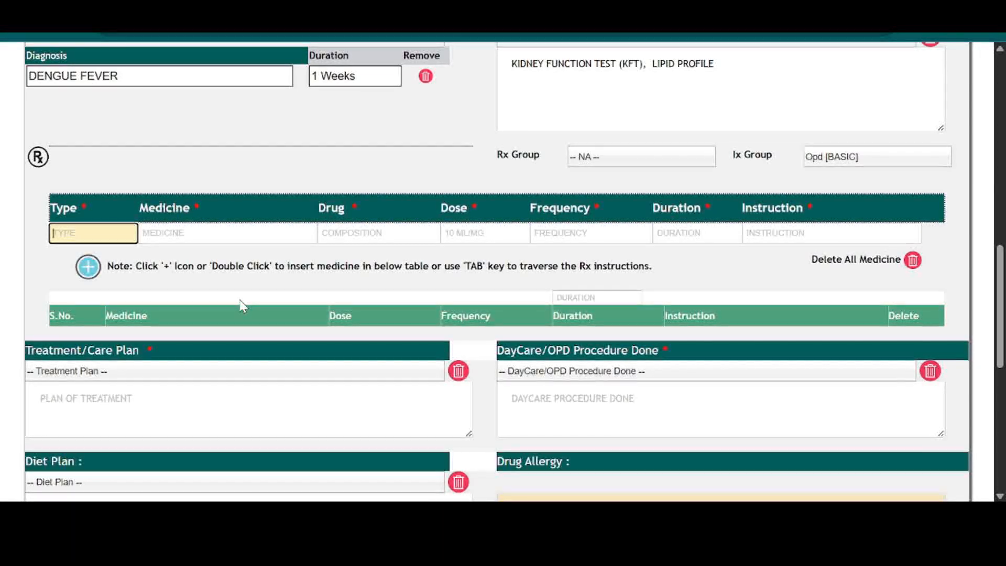
text(CAP)
key(Tab)
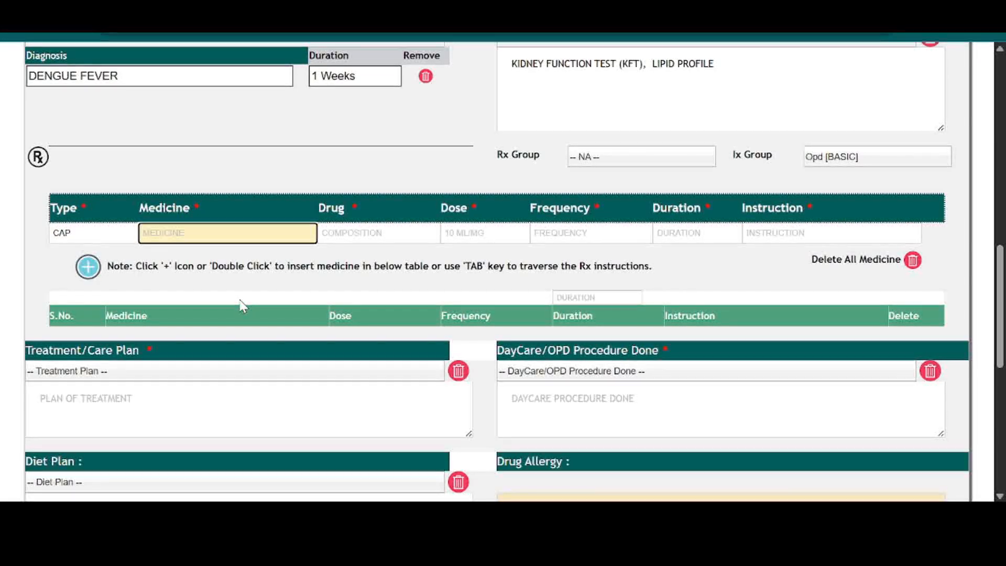
key(Down)
key(Down)
key(Return)
key(Tab)
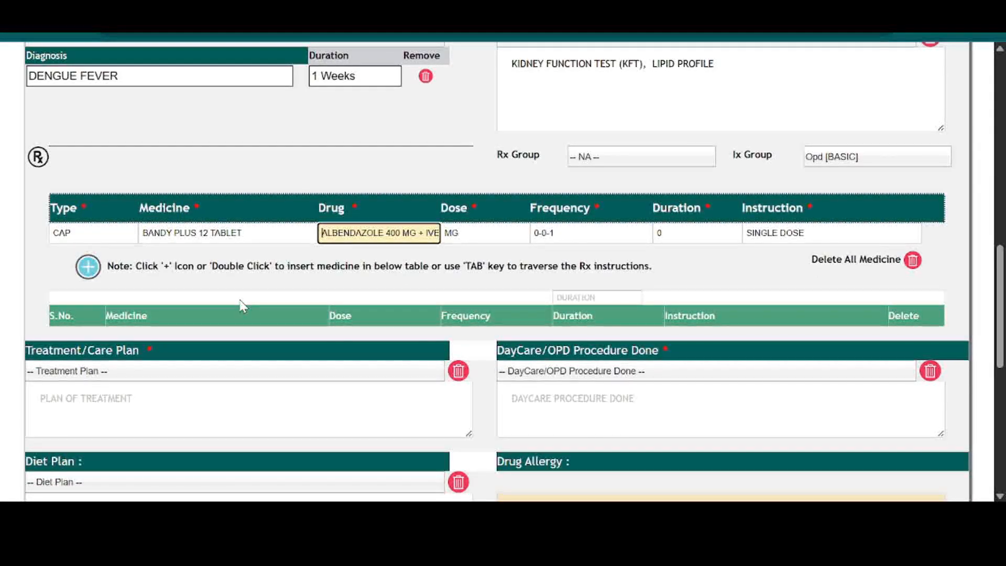
key(Tab)
key(Tab)
key(Tab)
key(Tab)
key(Tab)
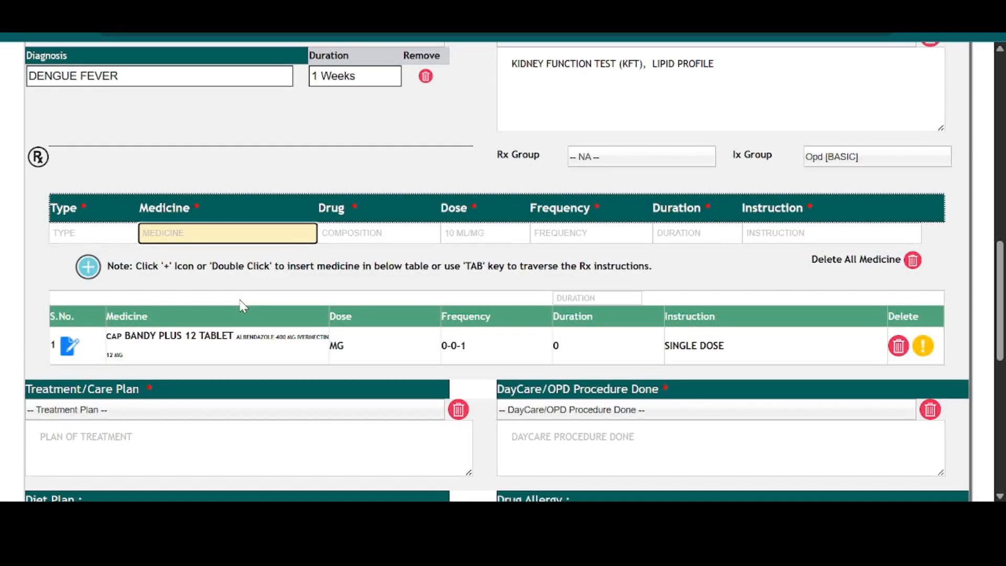
Add BECOSULES to the prescription with its preset dose 10 ML, frequency 1-1-1 and duration 10 DAYS.
text(B)
key(Down)
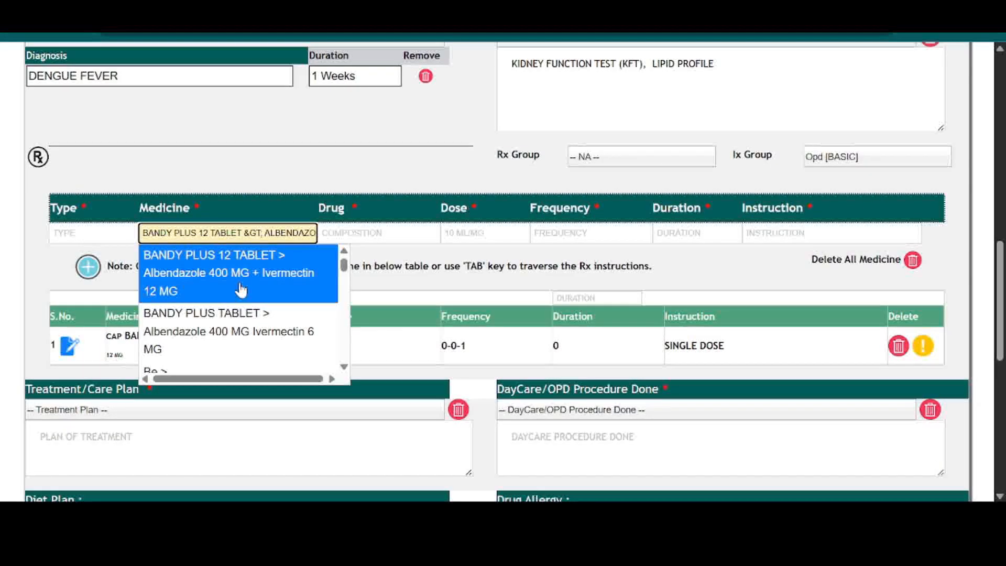
click(253, 229)
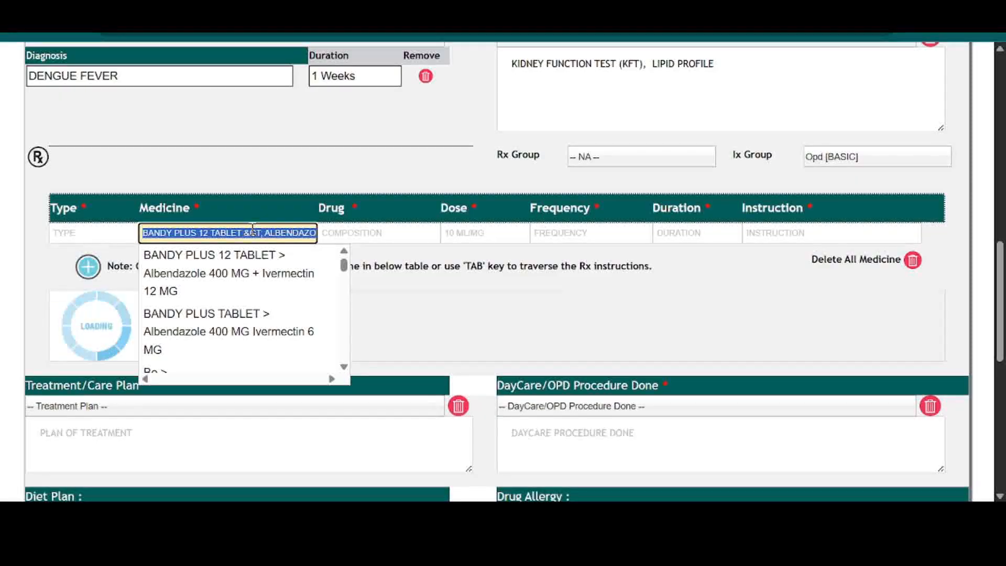
text(BEC)
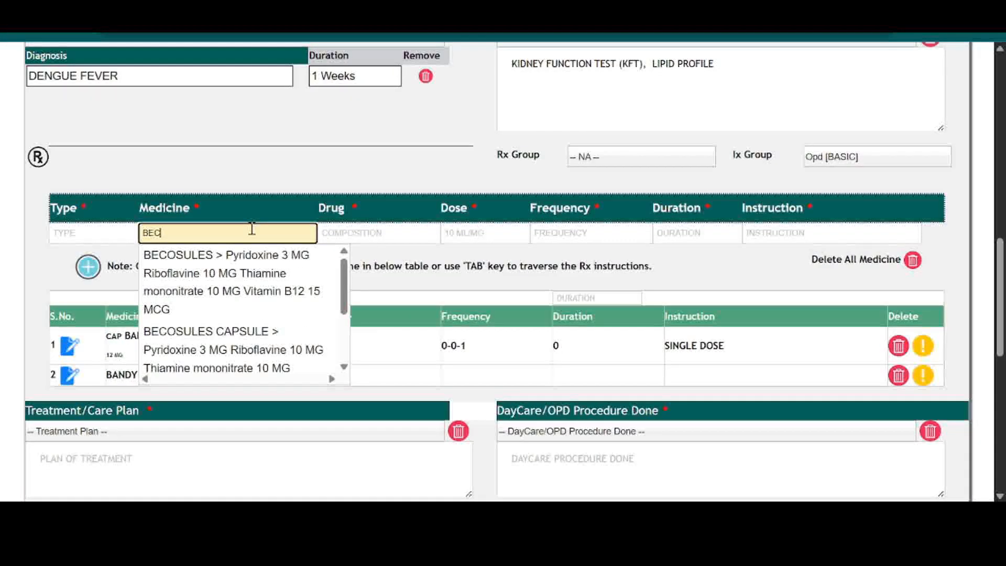
click(253, 262)
key(Tab)
key(Tab)
key(Tab)
key(Tab)
key(Tab)
scroll(444, 379, down, 2)
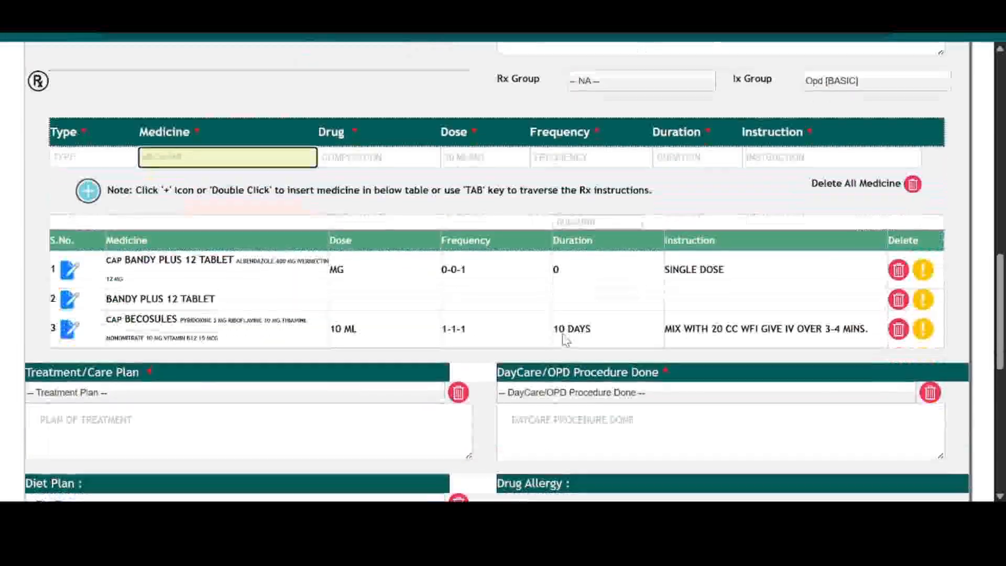
Delete the duplicate BANDY PLUS 12 TABLET row that has no dose or frequency.
drag(219, 336, 135, 315)
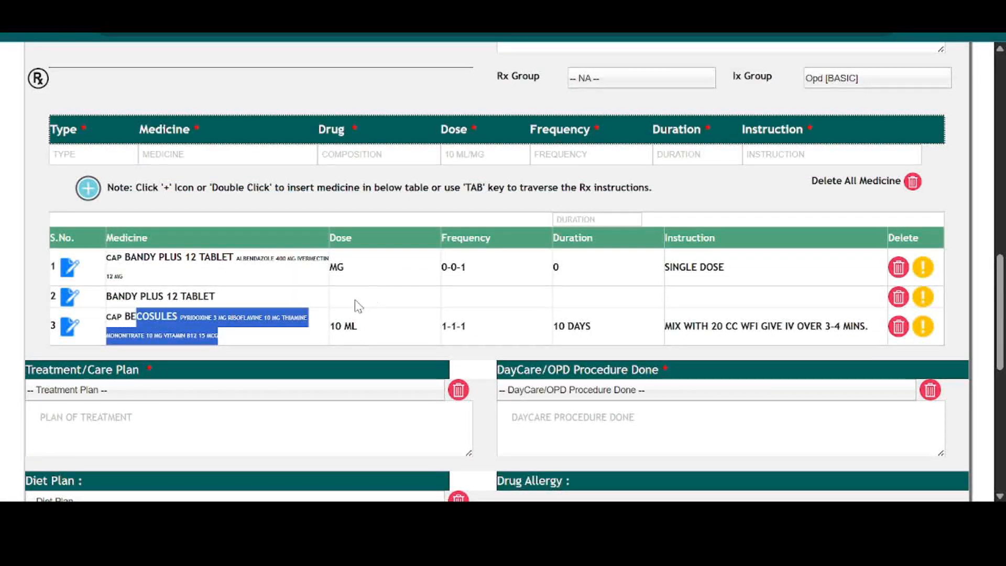
click(220, 304)
click(898, 297)
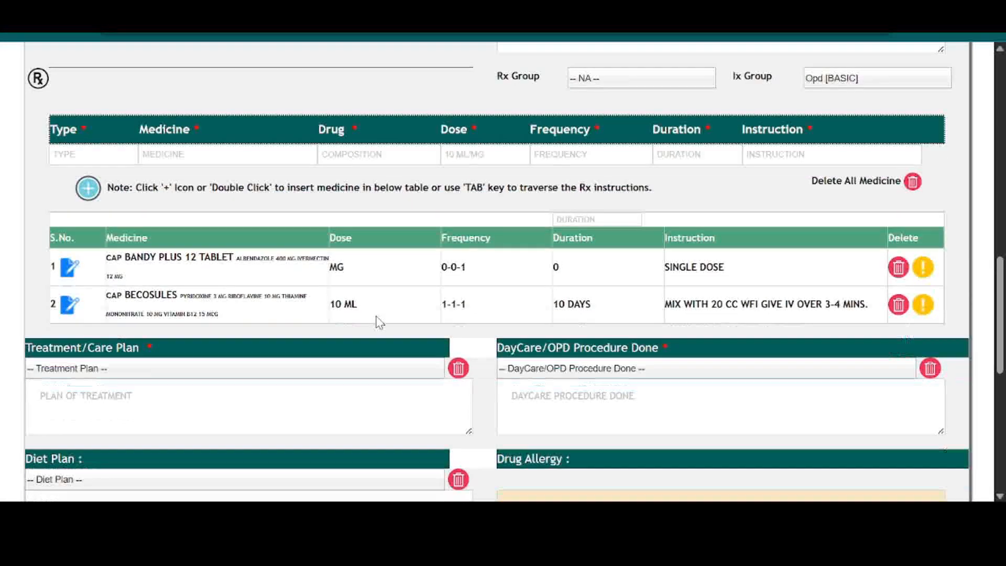
Fill a new medicine entry with type TAB and medicine ACILOC 400MG.
click(103, 154)
text(t)
key(Tab)
text(ACI)
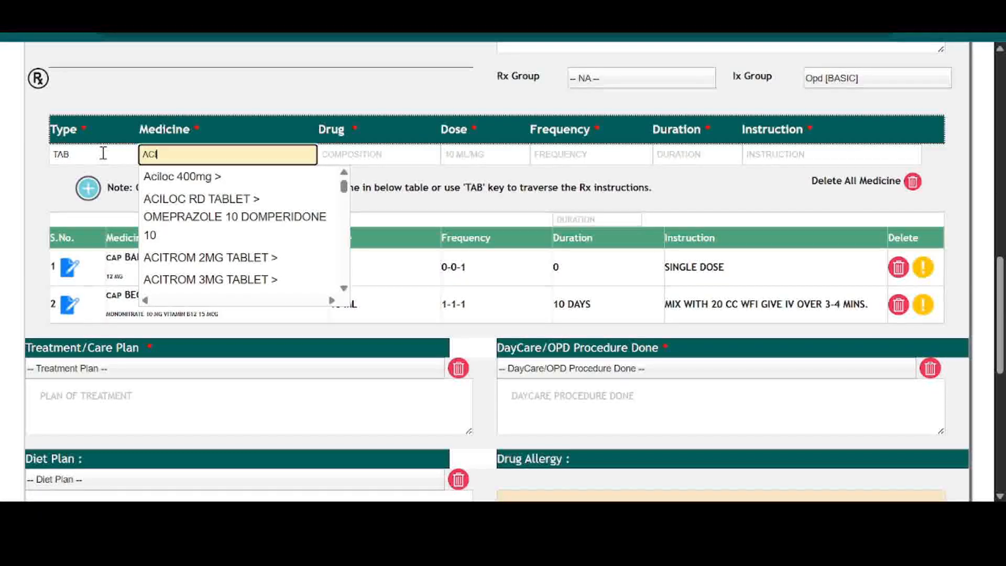
key(Down)
key(Tab)
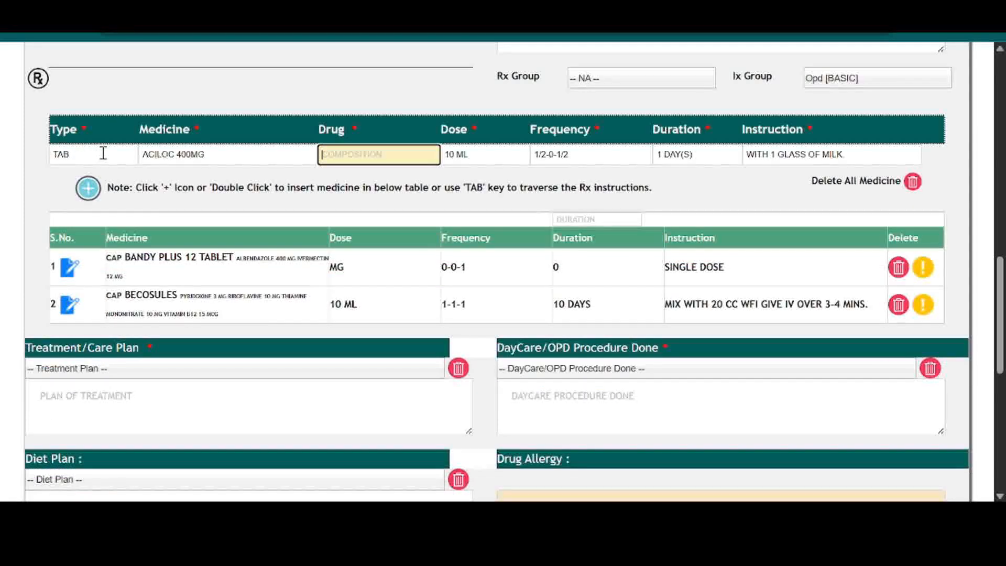
Set the ACILOC 400MG dose to 1 TAB and insert the entry into the prescription.
key(Tab)
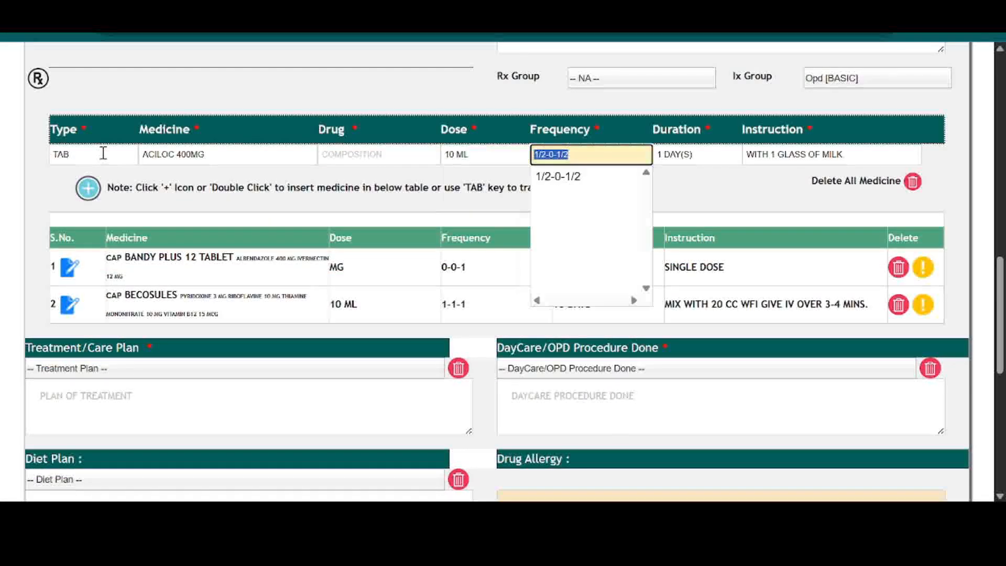
key(Tab)
key(shift+Tab)
key(shift+Tab)
text(1 TAB)
key(Tab)
key(Tab)
key(Tab)
key(Tab)
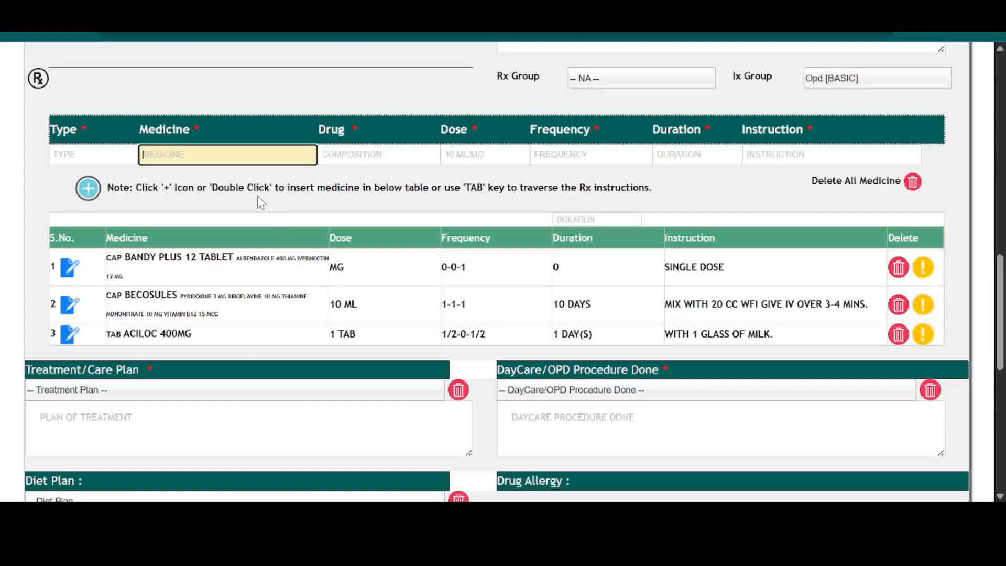
Choose ACITROM 3MG TABLET as the next medicine.
text(A)
key(Down)
key(Down)
key(Down)
key(Down)
key(Down)
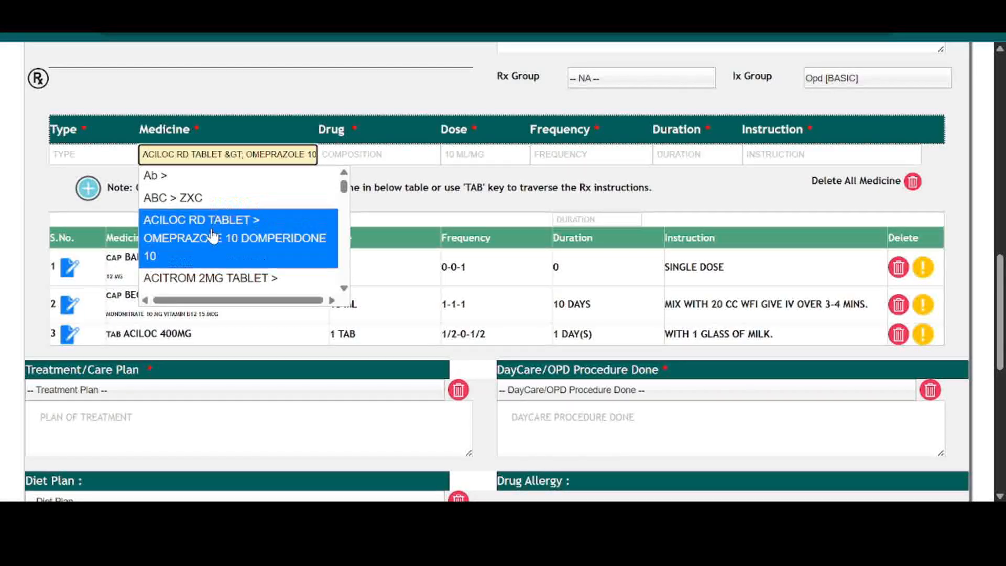
click(214, 225)
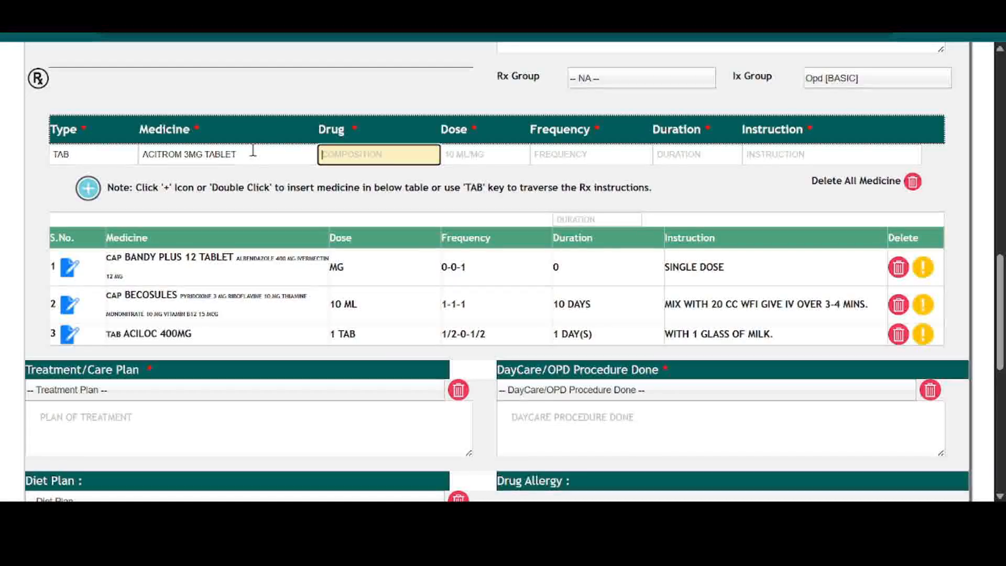
Set the ACITROM 3MG TABLET dose to 1 TAB and its frequency to 1-1-0.
key(Tab)
text(1)
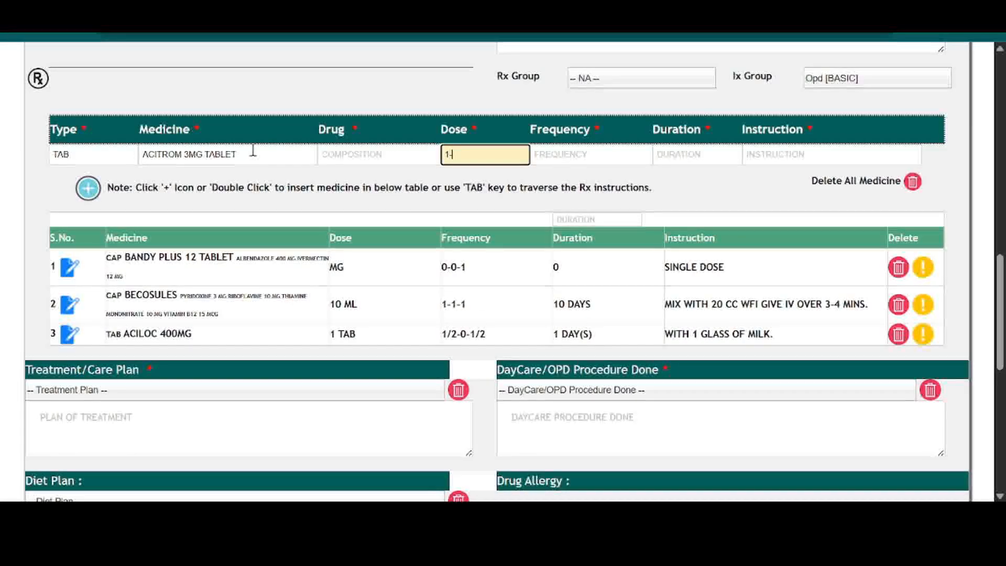
text( TAB)
key(Tab)
text(1)
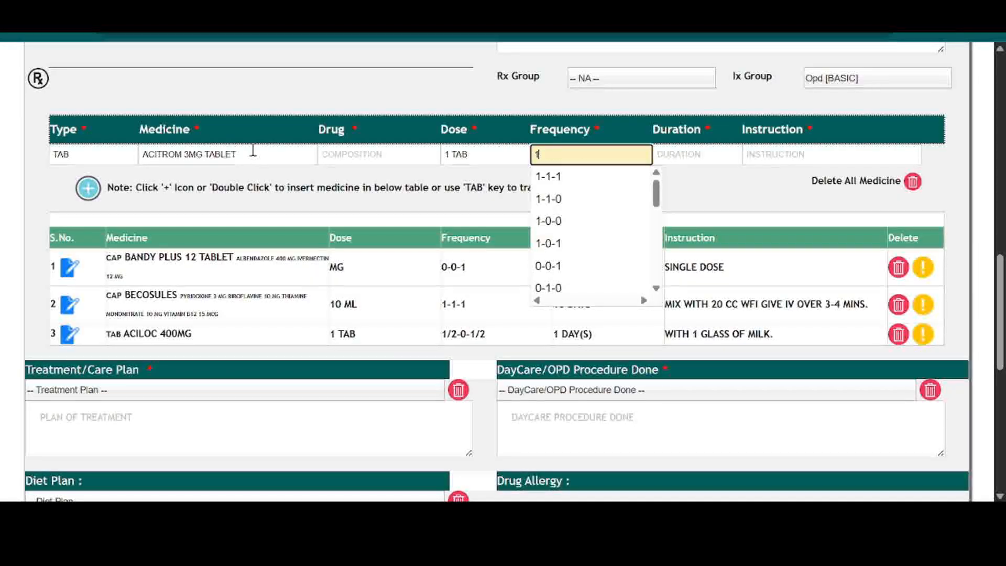
click(546, 200)
key(Tab)
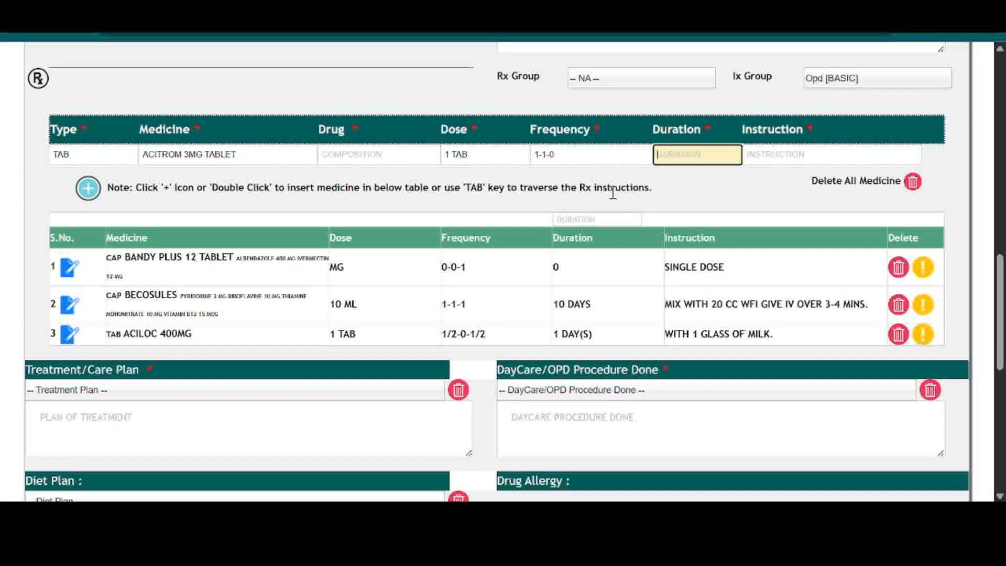
Give ACITROM a duration of 2 MONTHS and the instruction WITH 1 GLASS OF MILK, and insert it into the prescription.
text(2)
click(725, 178)
click(692, 254)
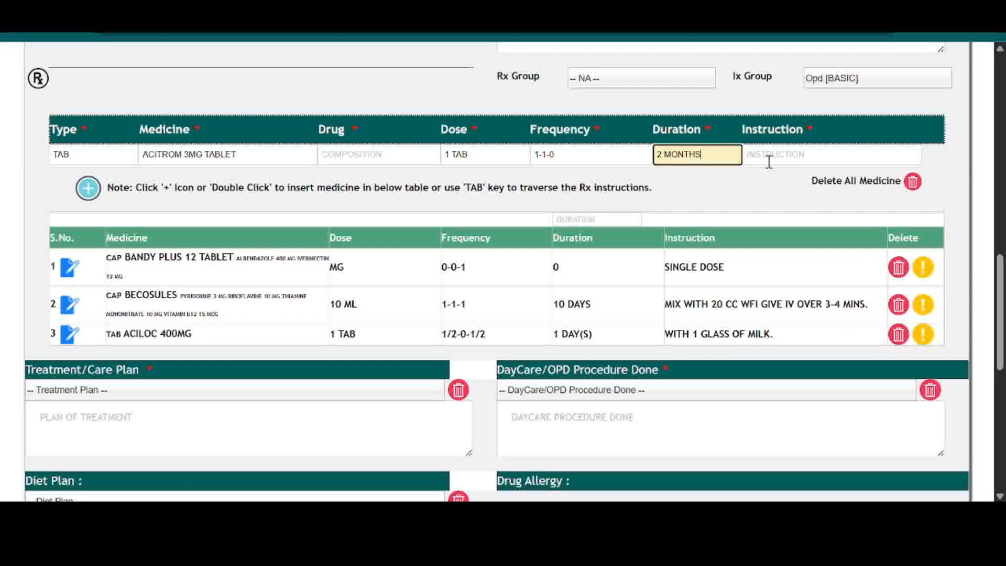
click(786, 152)
scroll(814, 241, down, 4)
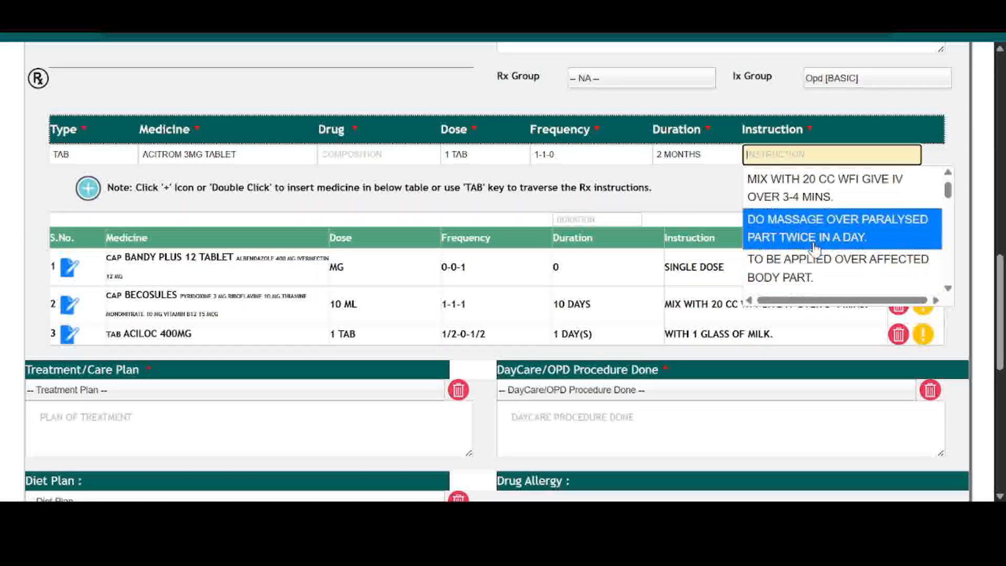
click(817, 203)
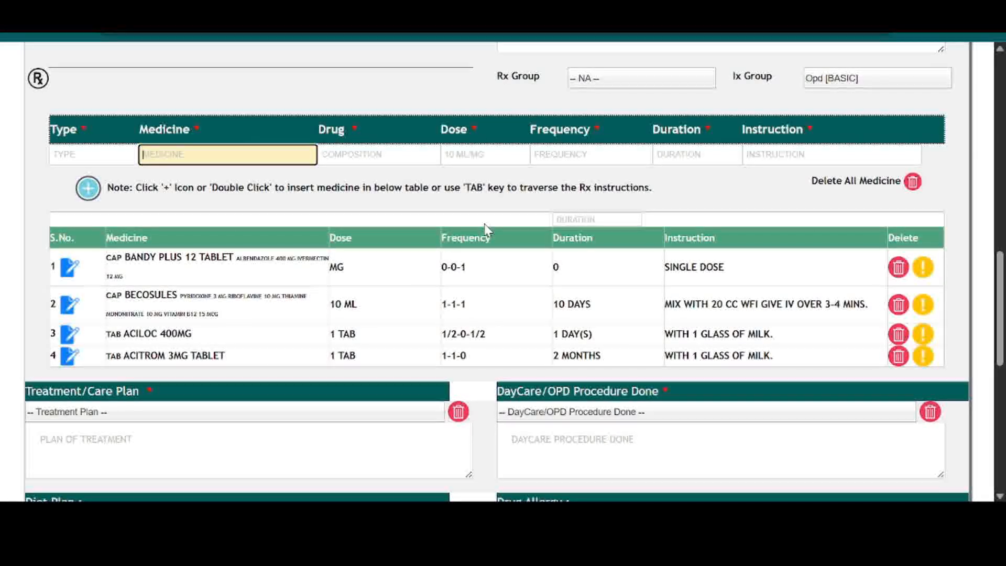
Add the medicines of the Asthma Rx Group to the prescription.
scroll(819, 289, up, 2)
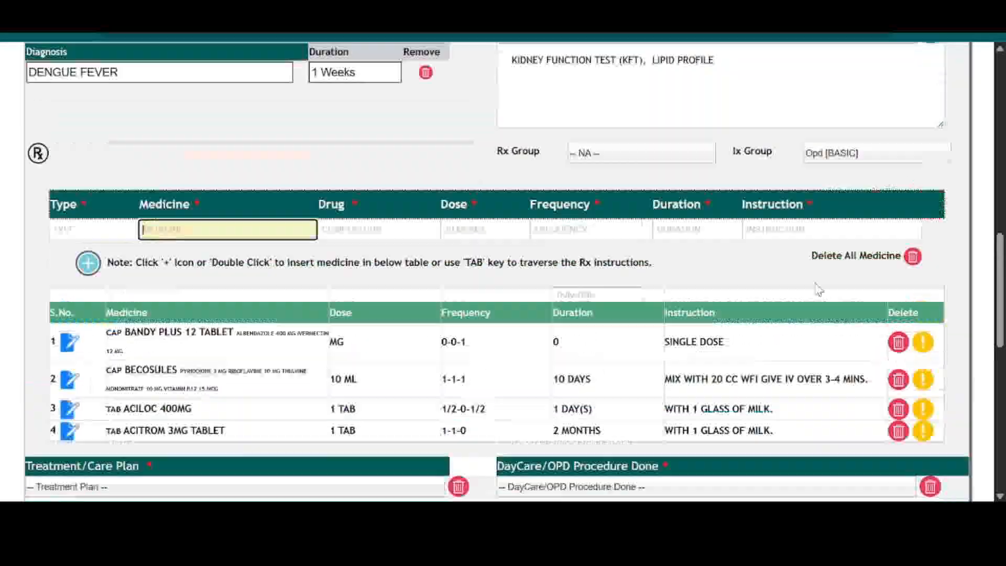
scroll(818, 289, up, 2)
click(872, 241)
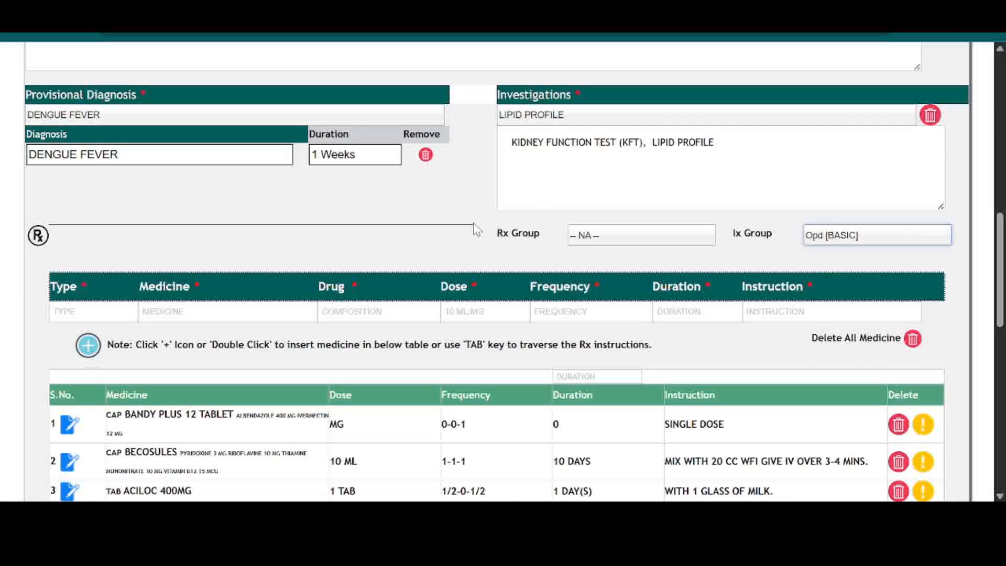
scroll(576, 209, down, 2)
click(625, 164)
click(625, 164)
click(600, 163)
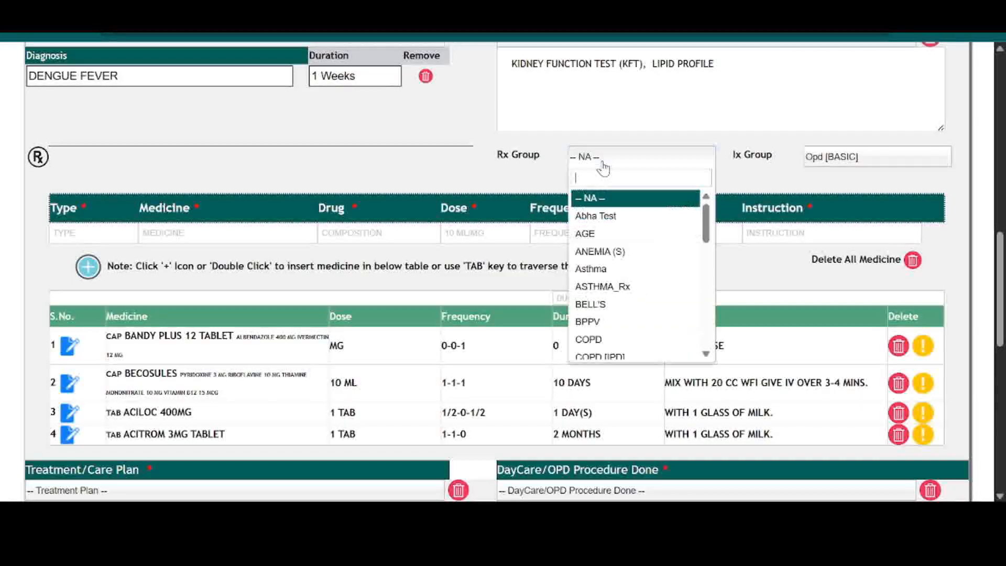
click(613, 270)
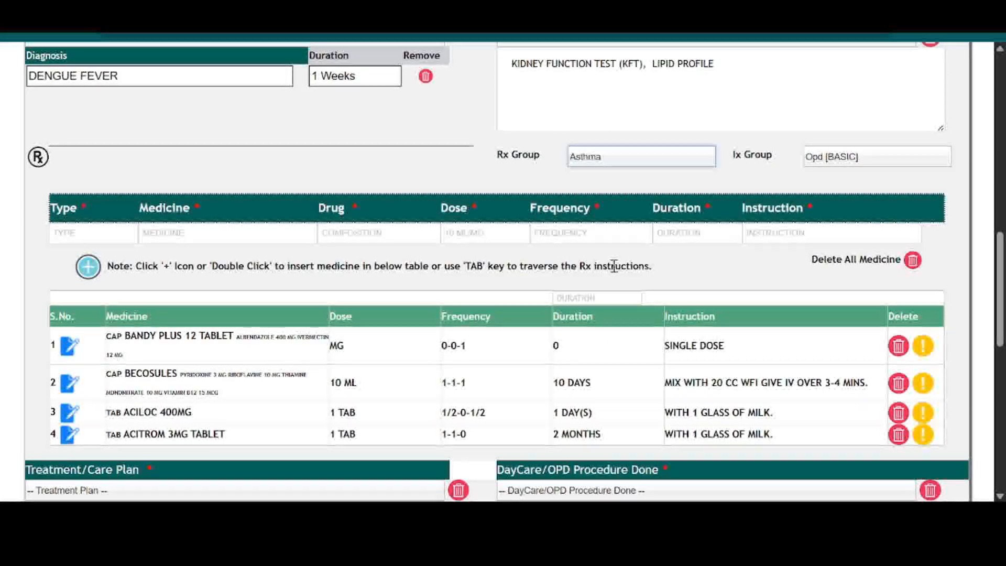
scroll(164, 210, down, 3)
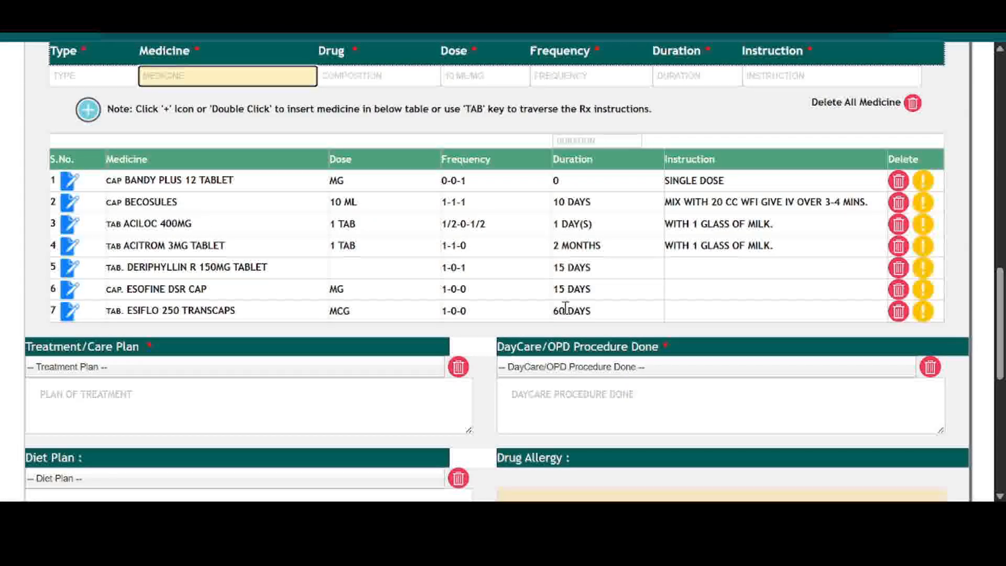
Delete BANDY PLUS 12 TABLET and ESOFINE DSR CAP from the prescription.
drag(136, 179, 199, 180)
click(900, 182)
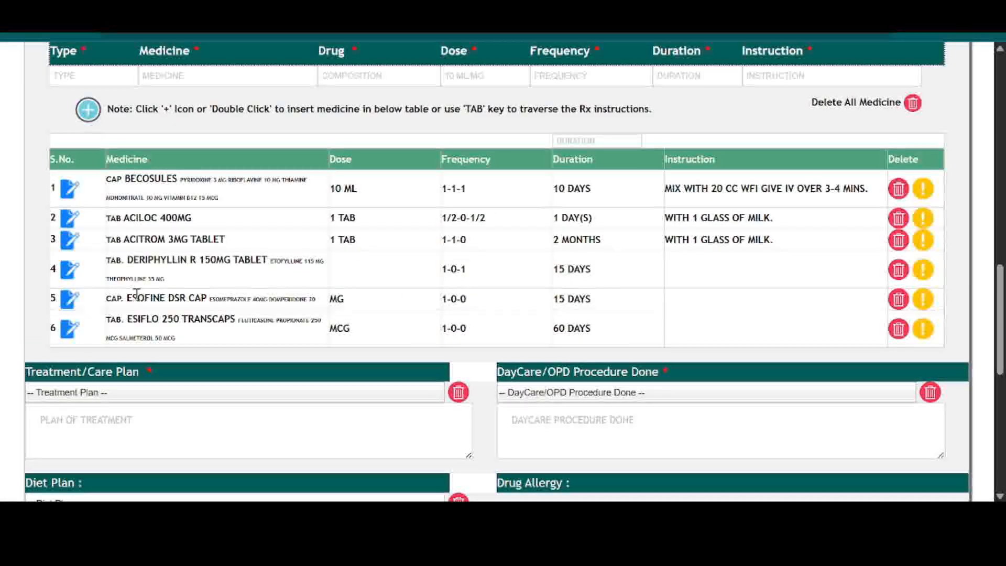
drag(133, 297, 190, 299)
click(515, 333)
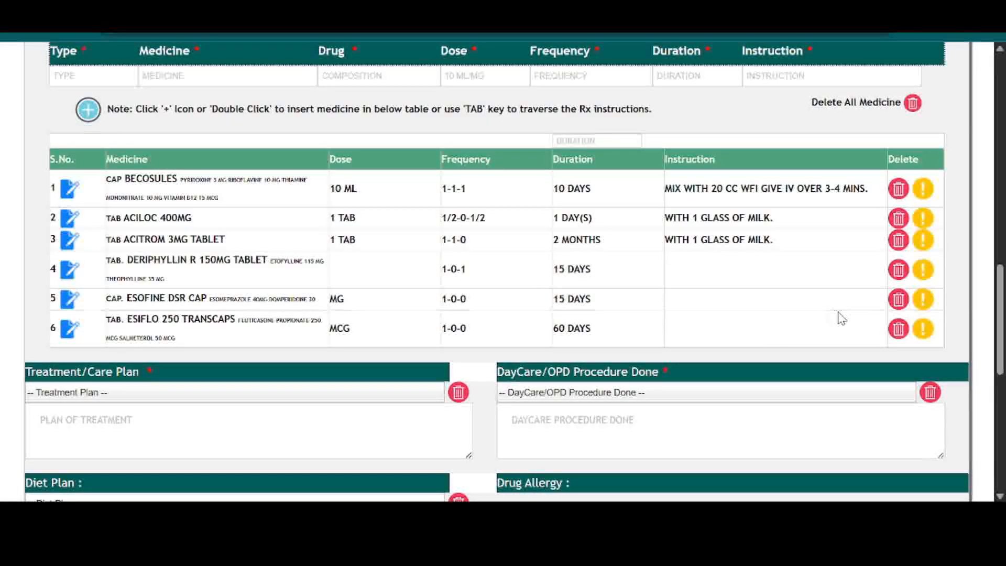
click(898, 300)
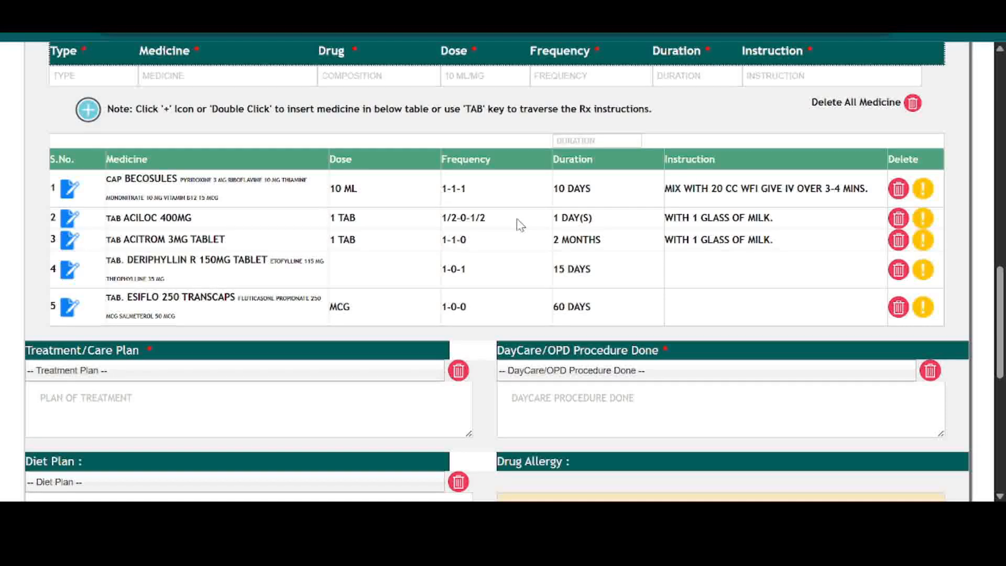
Edit the ESIFLO 250 TRANSCAPS entry, setting its frequency to 1-0-1, and put it back in the prescription.
click(68, 307)
scroll(602, 164, up, 2)
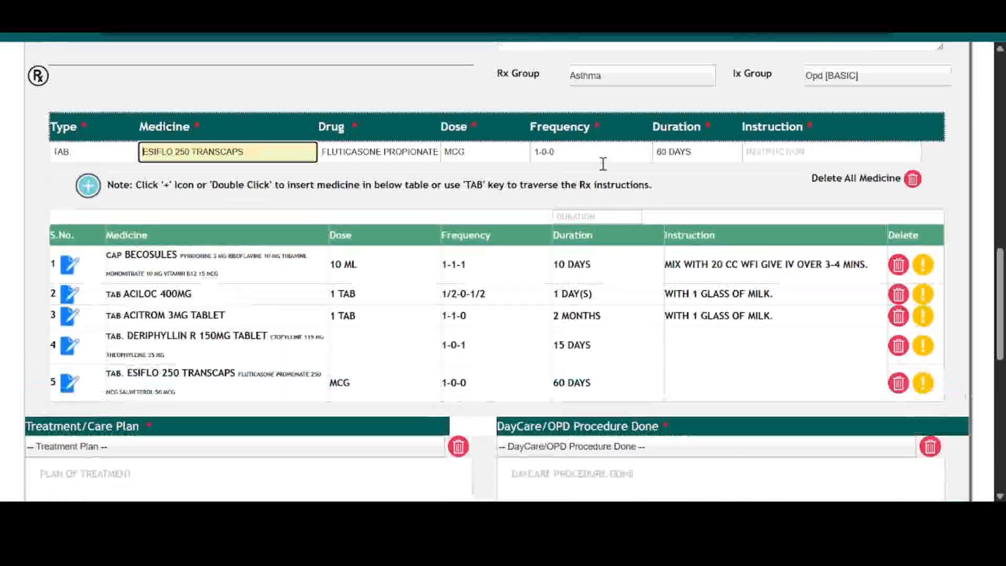
click(576, 155)
text(1)
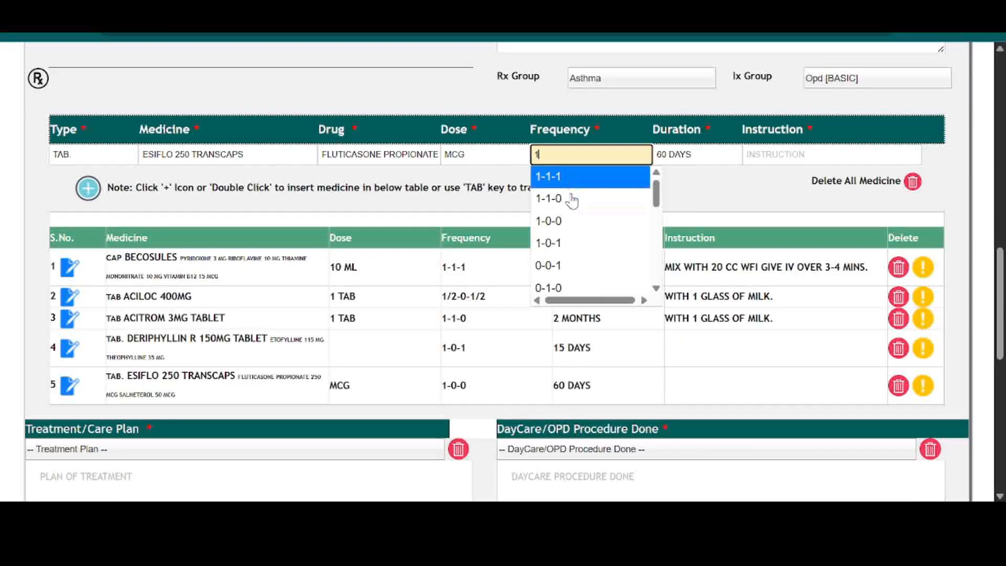
click(553, 243)
key(Tab)
key(Tab)
key(Tab)
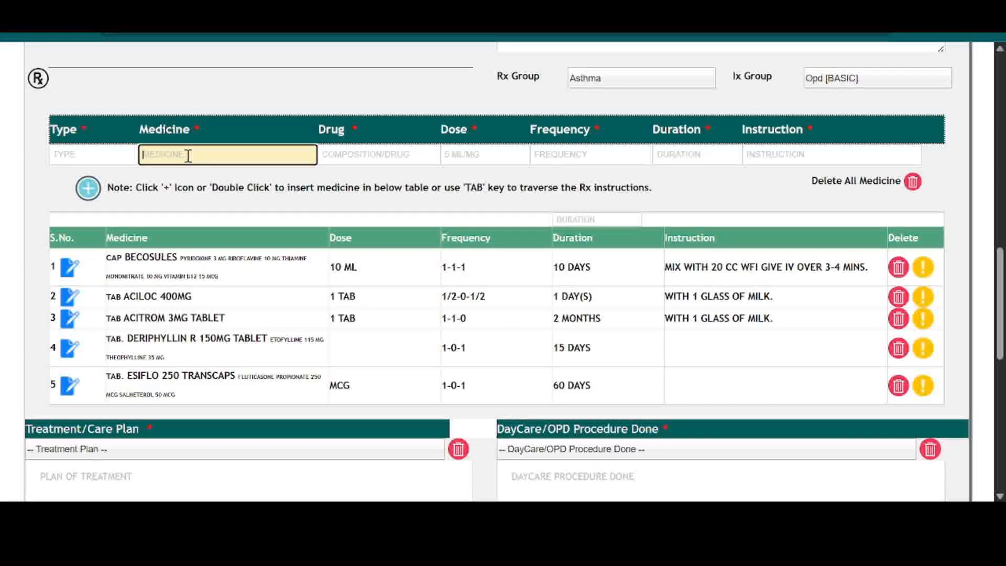
Enter the medicine CROSIN for the prescription with the frequency 1-1-1.
text(CRO)
key(Down)
key(Tab)
key(Tab)
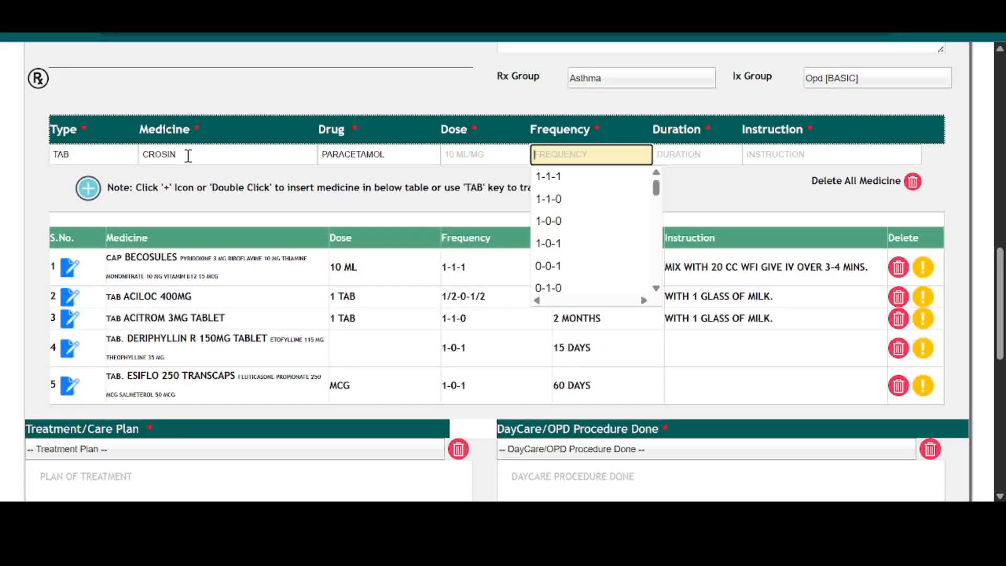
key(Down)
key(Tab)
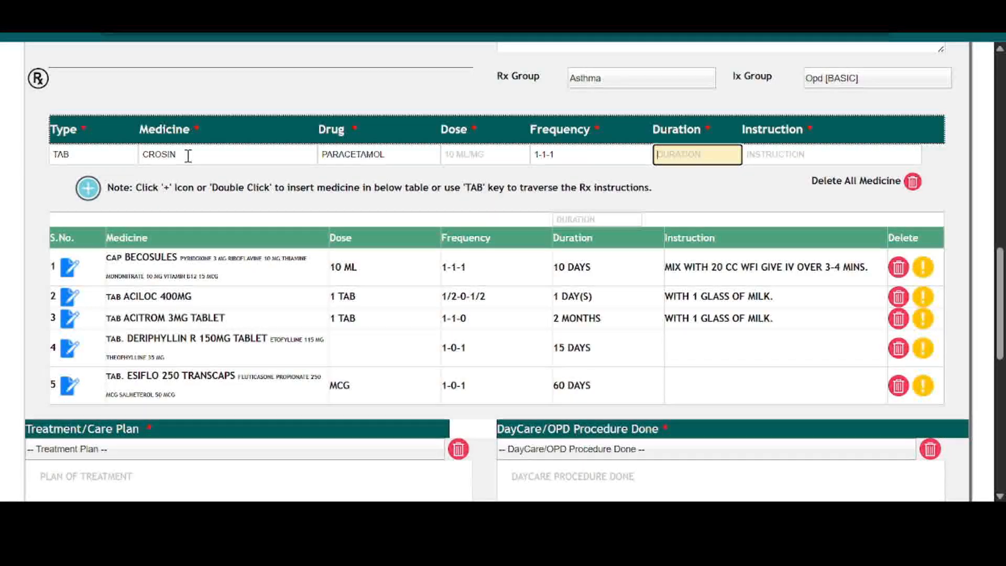
Give CROSIN the instruction 2 AMPULES IN 50 NS INFUSION, leaving the duration blank, and insert it into the prescription.
key(Tab)
scroll(649, 226, up, 2)
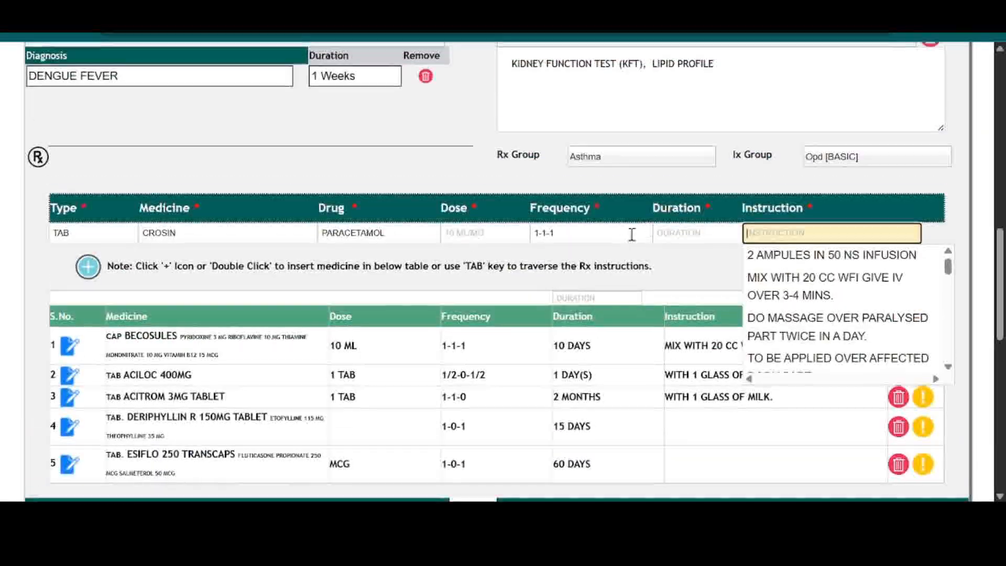
scroll(859, 302, down, 5)
scroll(849, 310, up, 5)
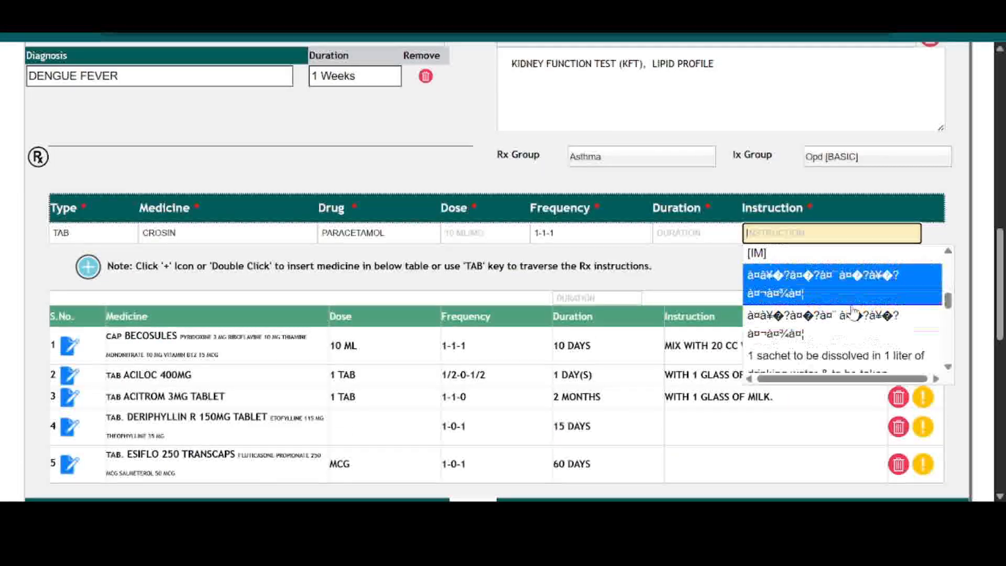
click(859, 255)
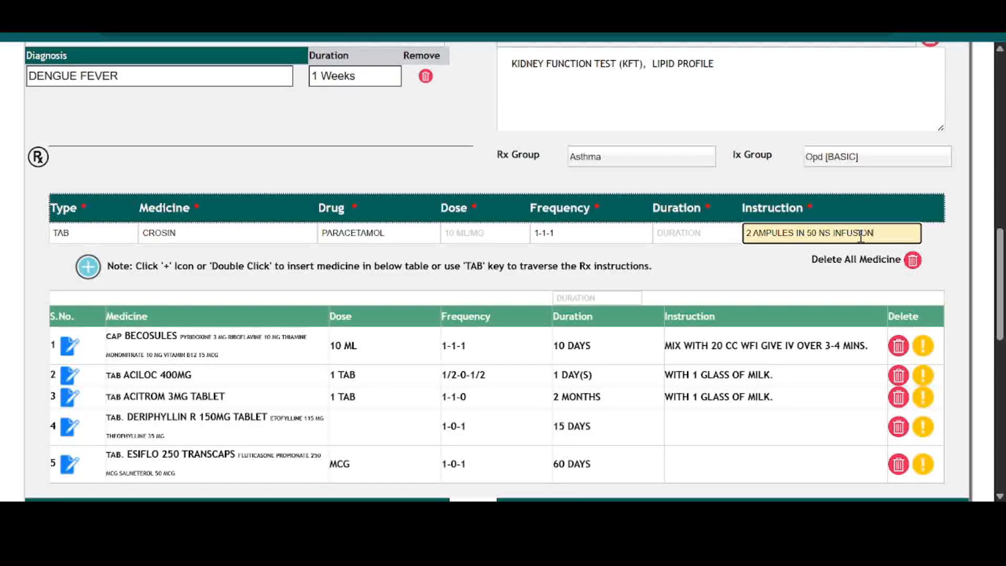
key(Tab)
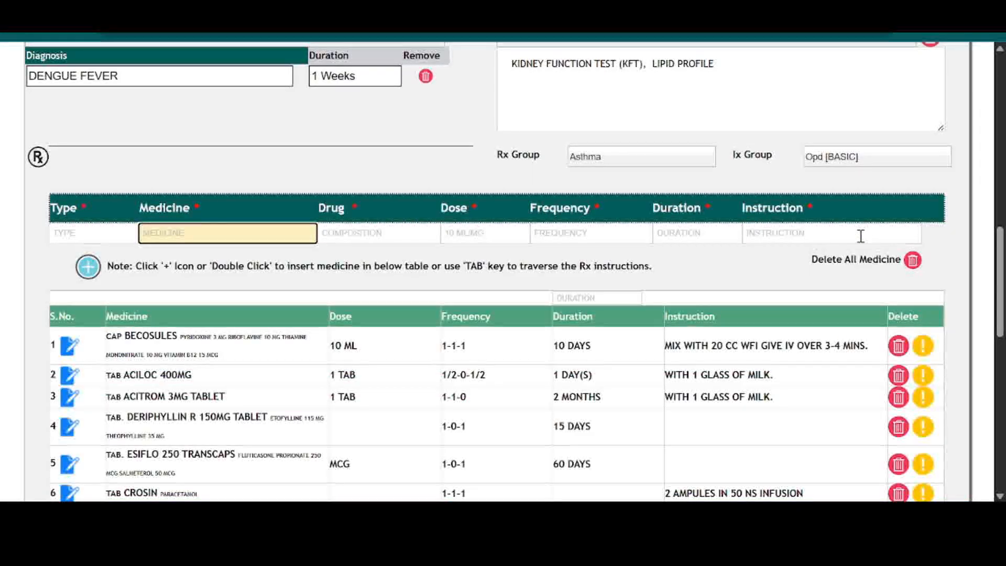
Review the prescribed medicines and the available Treatment/Care Plan templates.
scroll(438, 313, down, 2)
scroll(424, 303, down, 4)
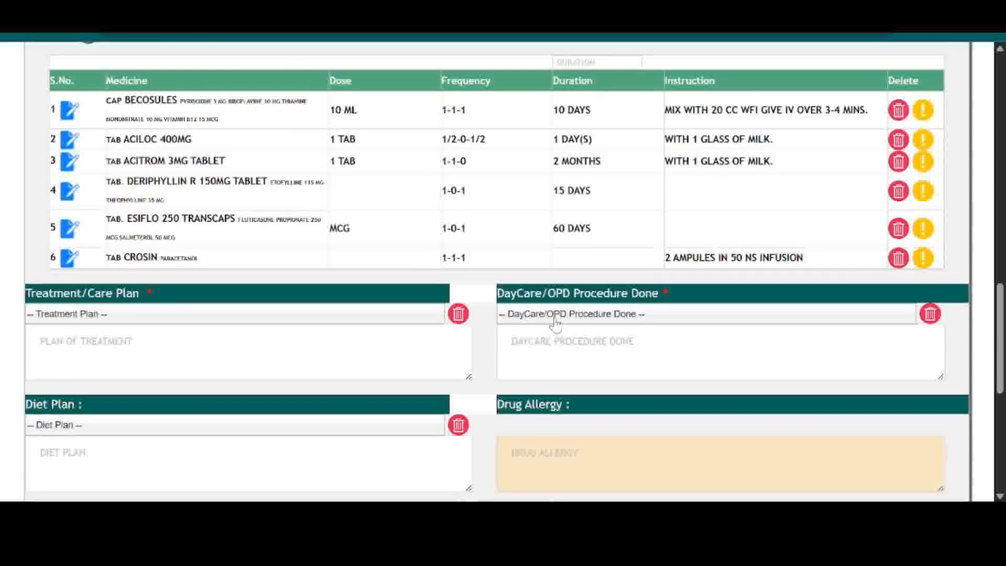
scroll(651, 328, up, 4)
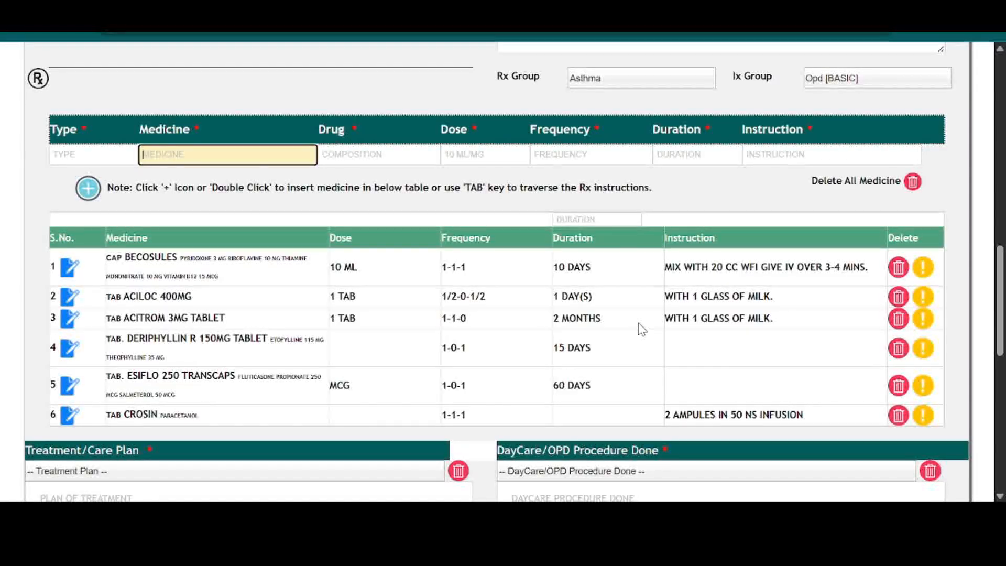
scroll(623, 330, down, 3)
click(132, 316)
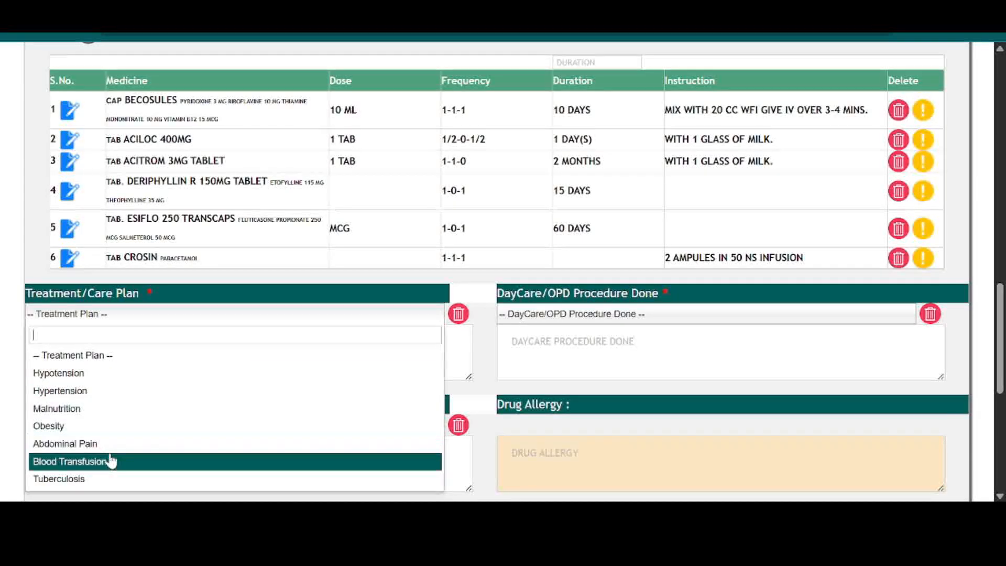
click(233, 316)
click(213, 355)
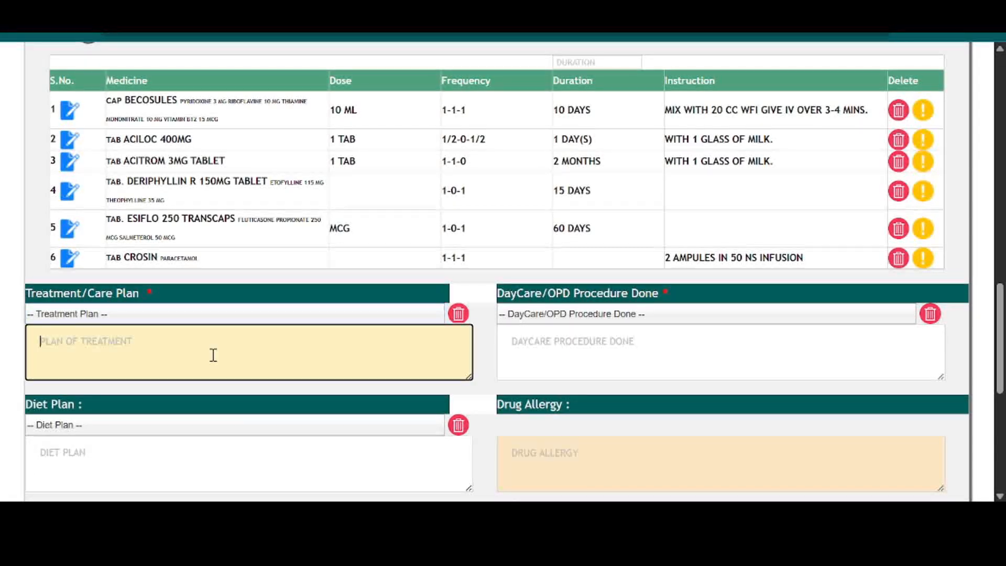
click(225, 319)
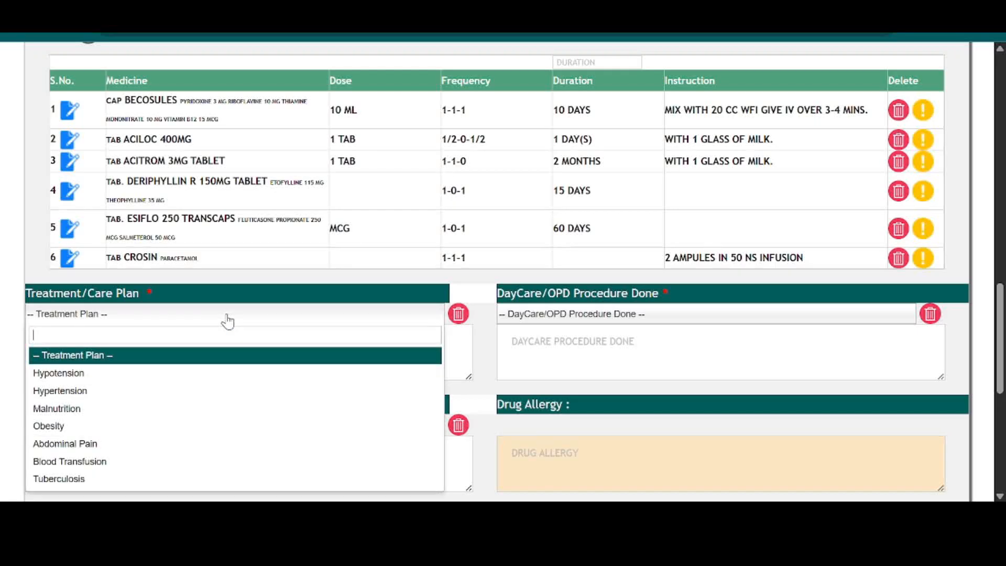
click(281, 316)
click(282, 315)
Record VITAL MEASUREMENT as the DayCare/OPD procedure done and set the diet plan to BLAND DIET.
click(618, 317)
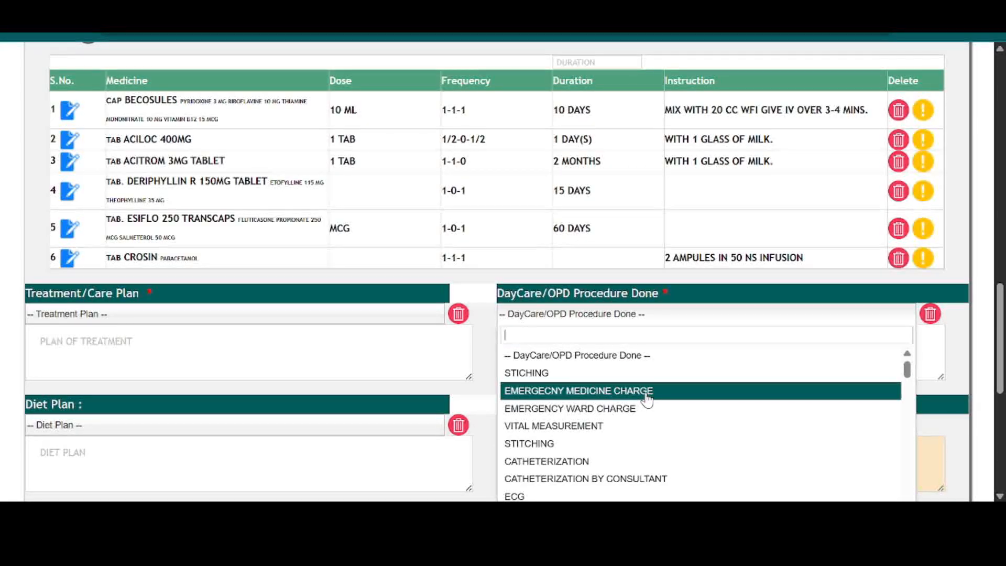
click(602, 426)
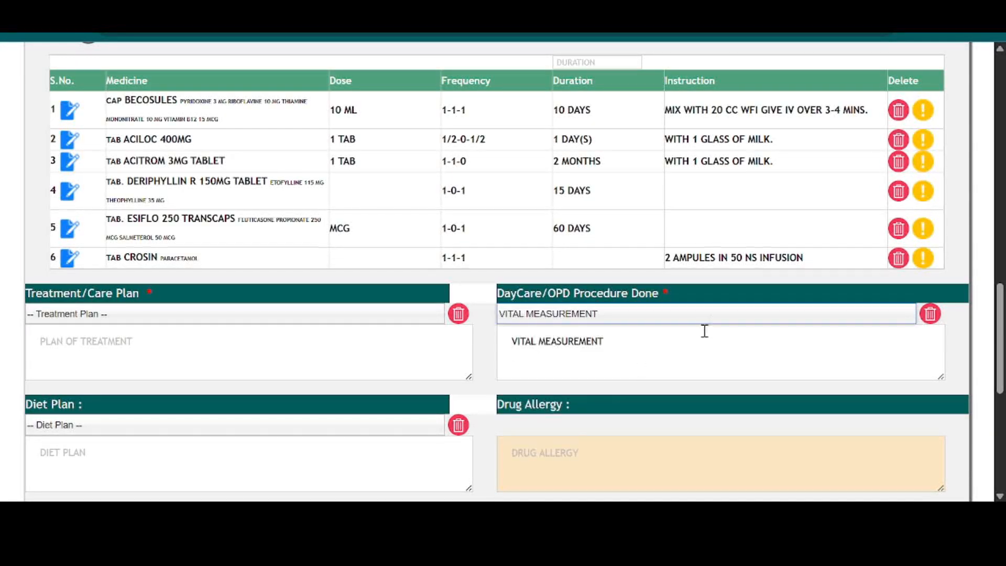
scroll(128, 316, down, 5)
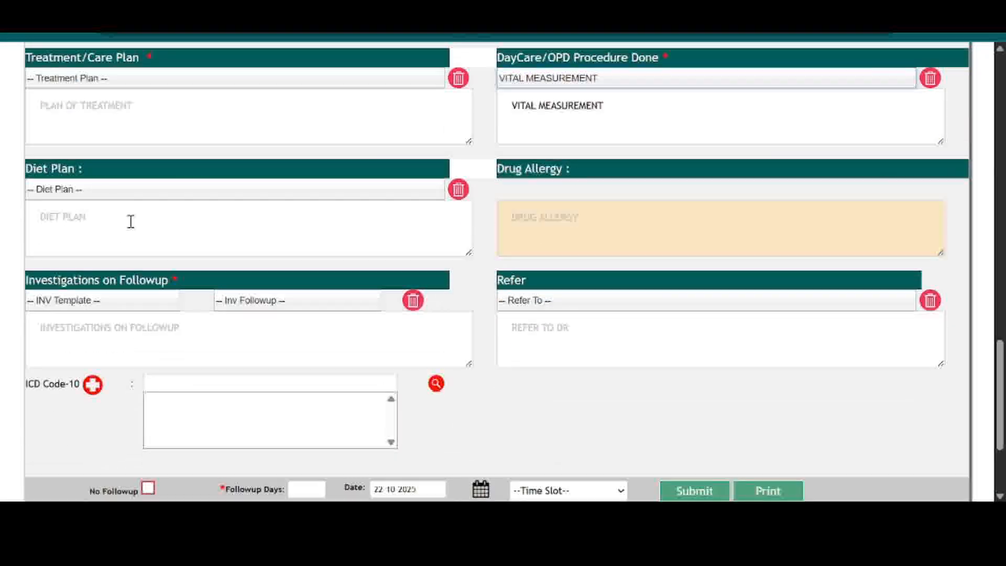
click(167, 191)
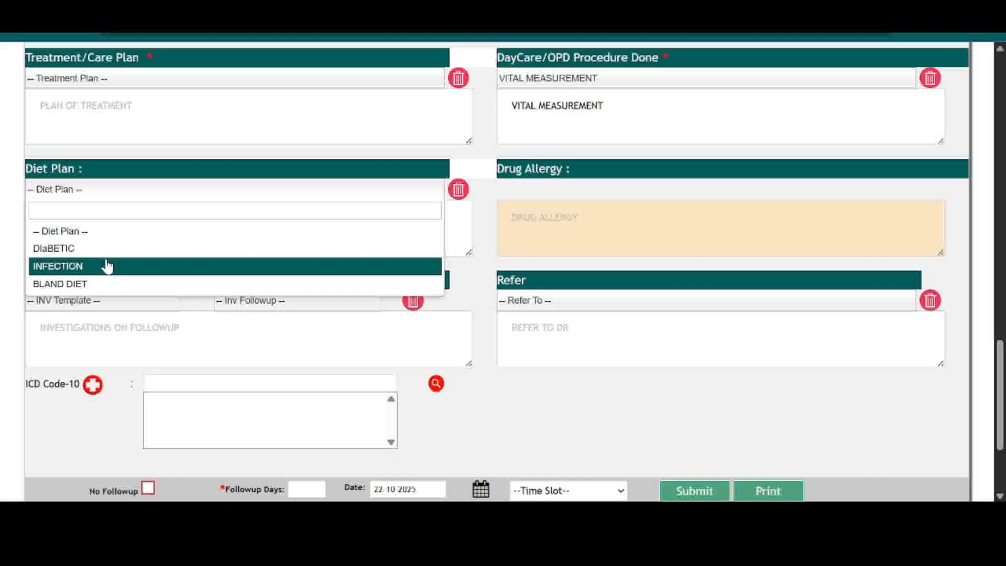
click(98, 284)
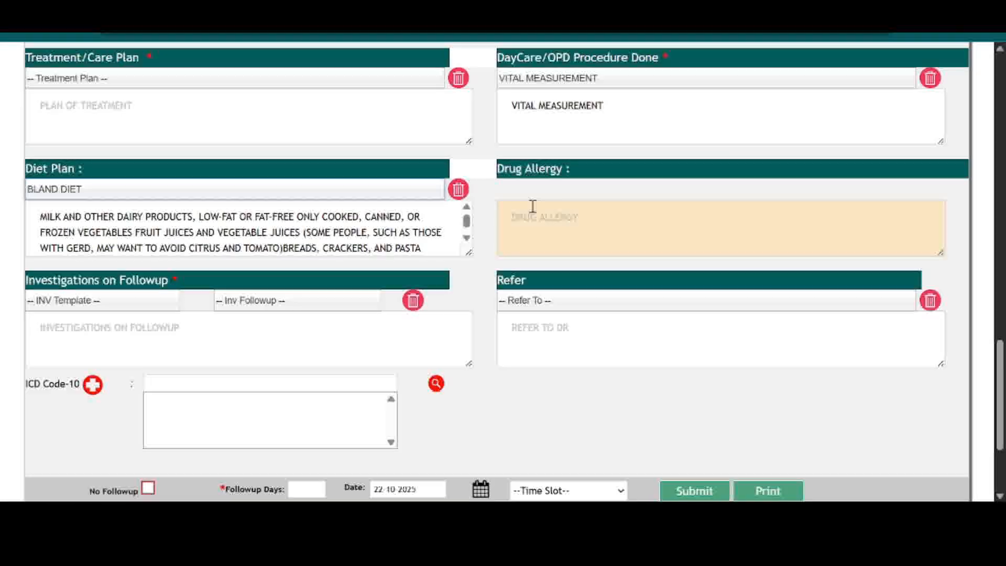
Record IRON TAB as the patient's drug allergy.
scroll(393, 175, down, 3)
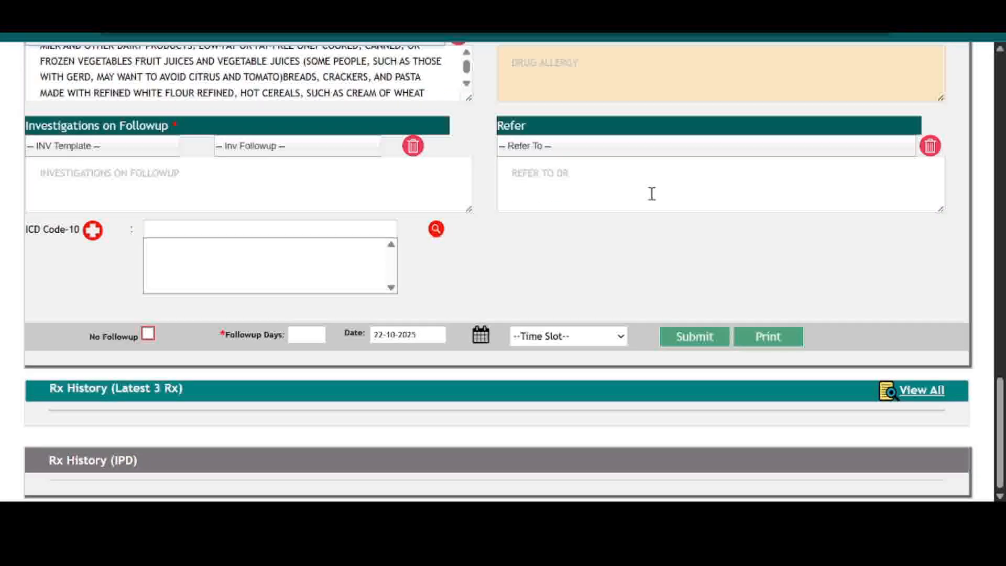
click(594, 71)
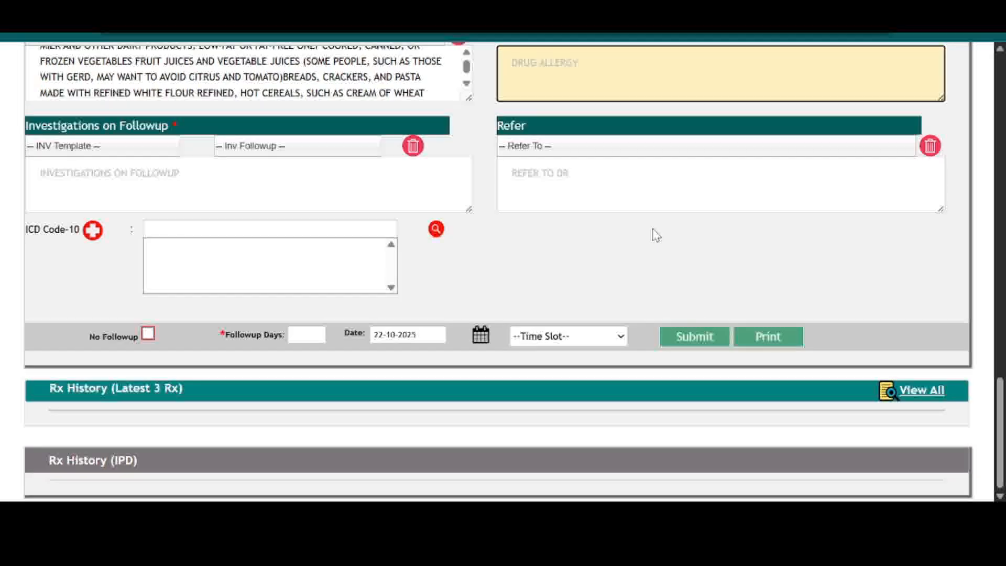
text(IRON TAB)
Search the follow-up investigations for "bloo" and add BLOOD SUGAR (F).
click(134, 152)
click(137, 149)
click(258, 149)
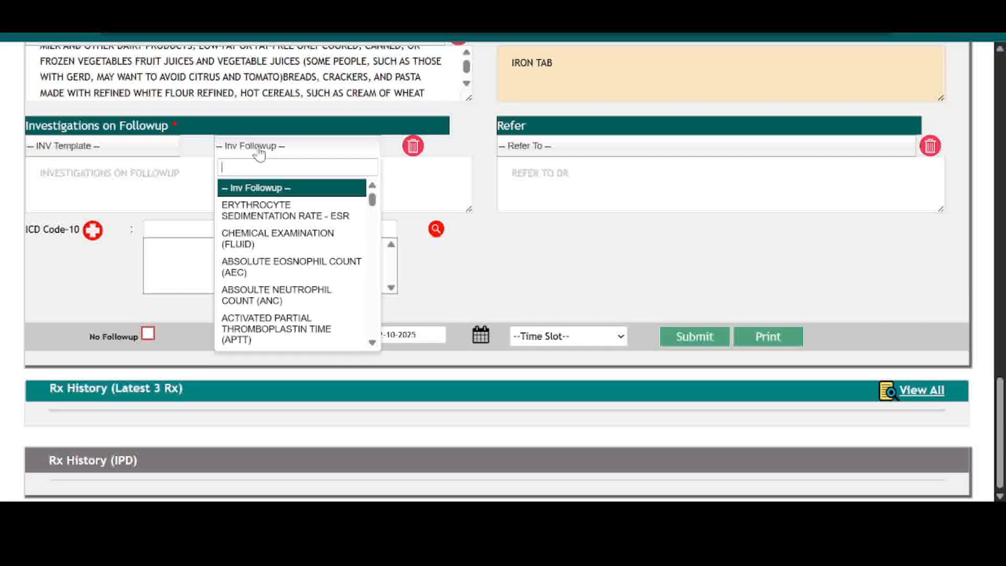
text(bloo)
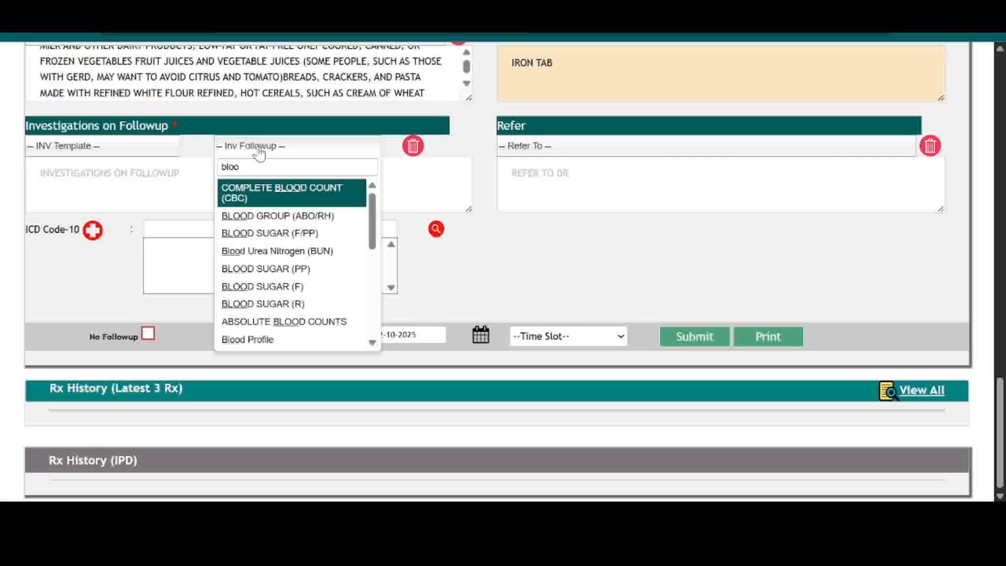
click(293, 287)
click(289, 179)
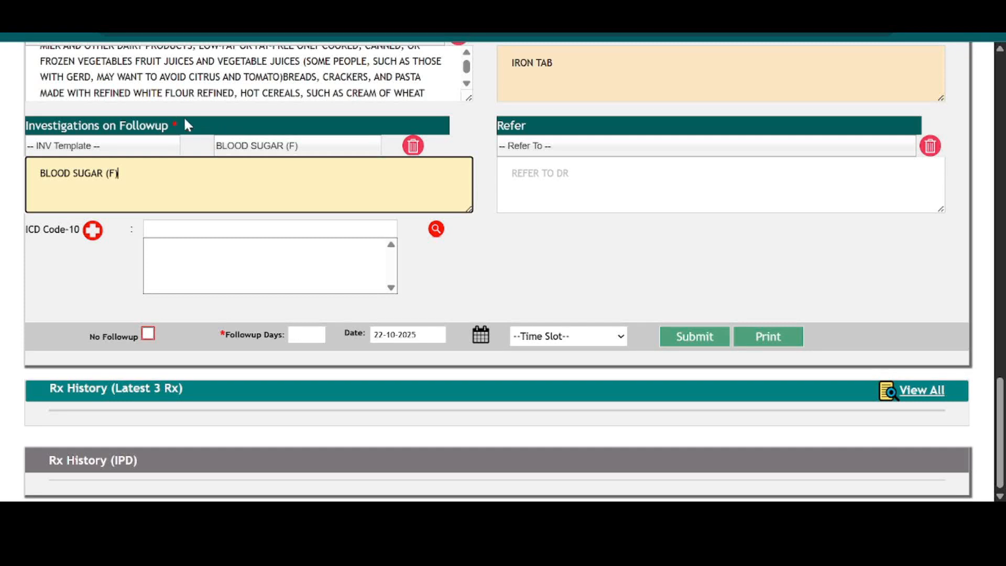
Search the ICD-10 codes for "dengue" and select A91 Dengue hemorrhagic fever.
click(230, 227)
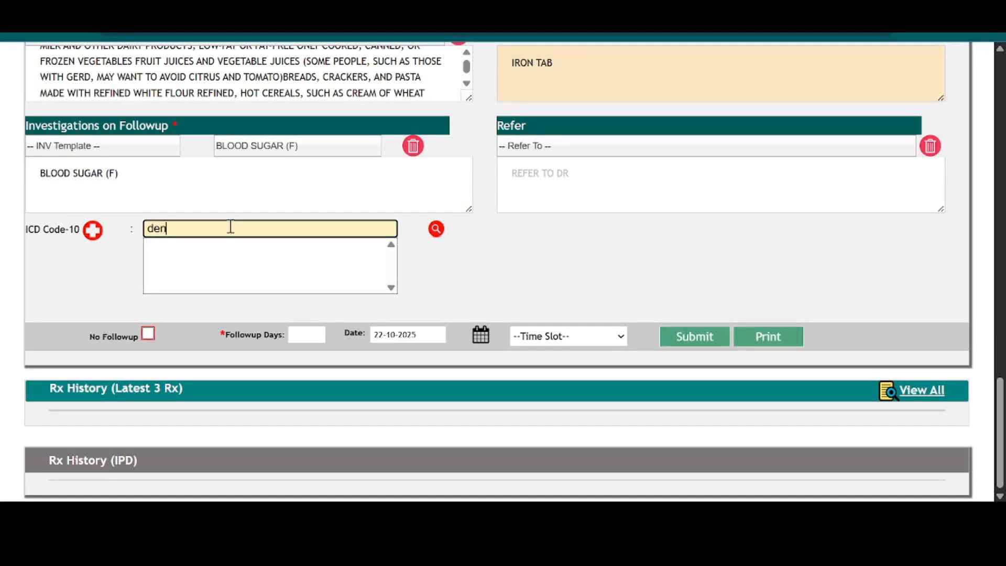
text(dengue)
click(435, 233)
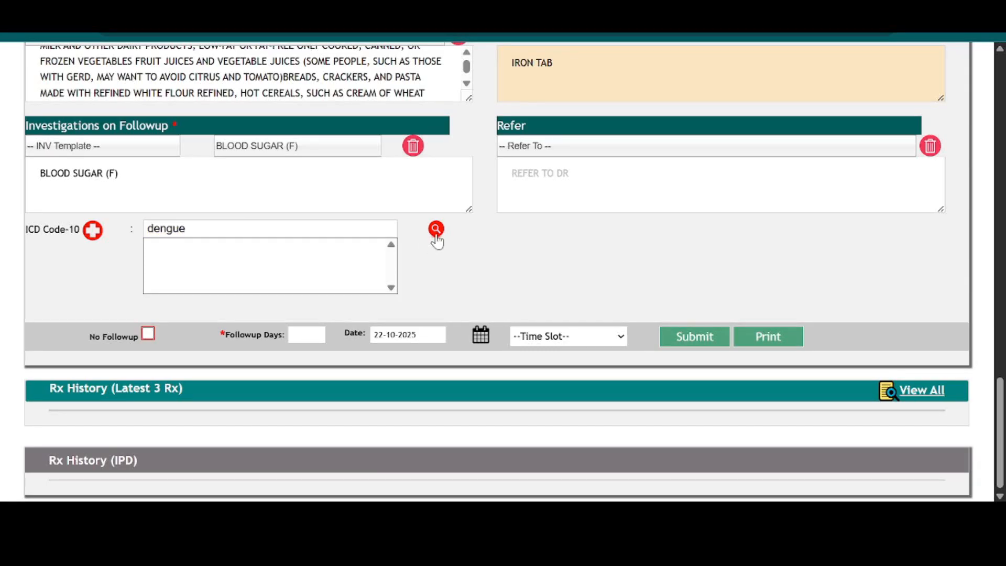
click(270, 260)
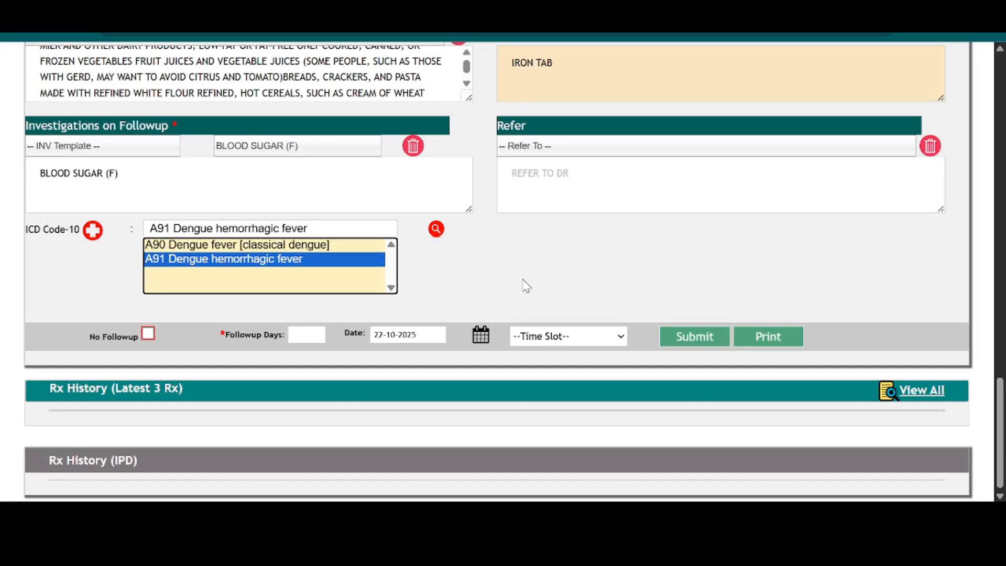
click(566, 182)
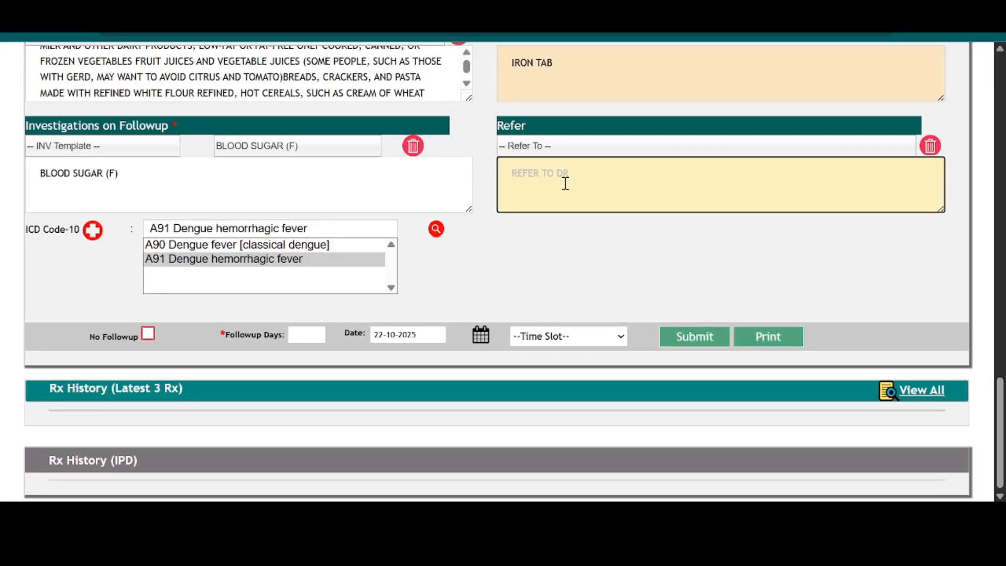
click(584, 150)
click(534, 184)
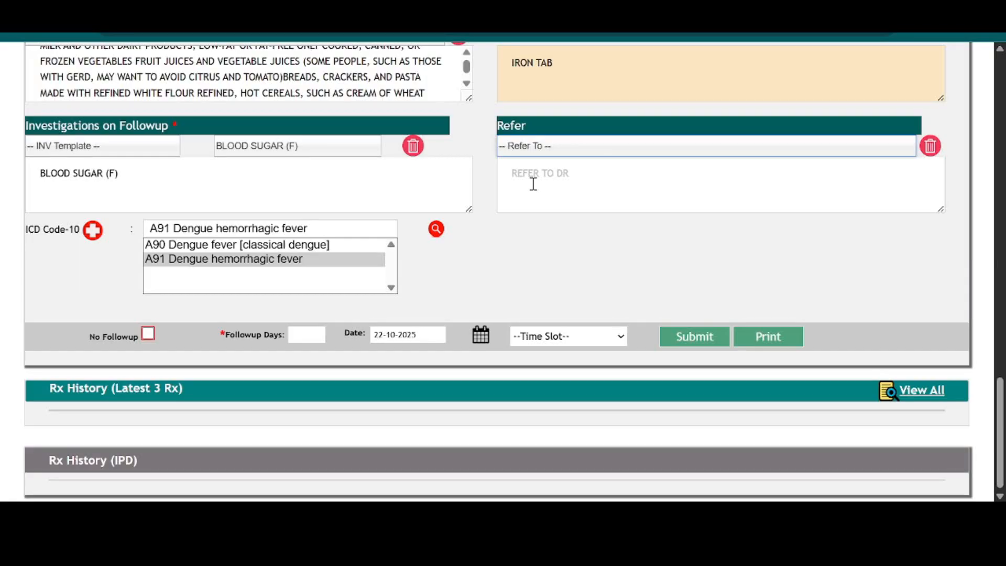
click(533, 183)
scroll(105, 306, up, 3)
scroll(96, 317, down, 3)
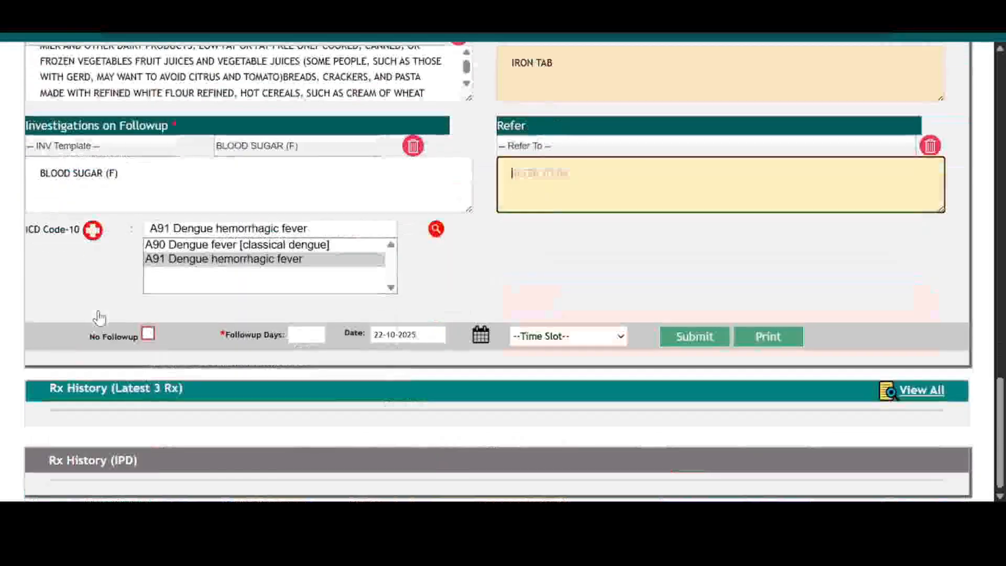
Browse the ICD chapter Diseases of the eye and adnexa (H00-H59) down to the H10 Conjunctivitis codes without adding any.
click(93, 234)
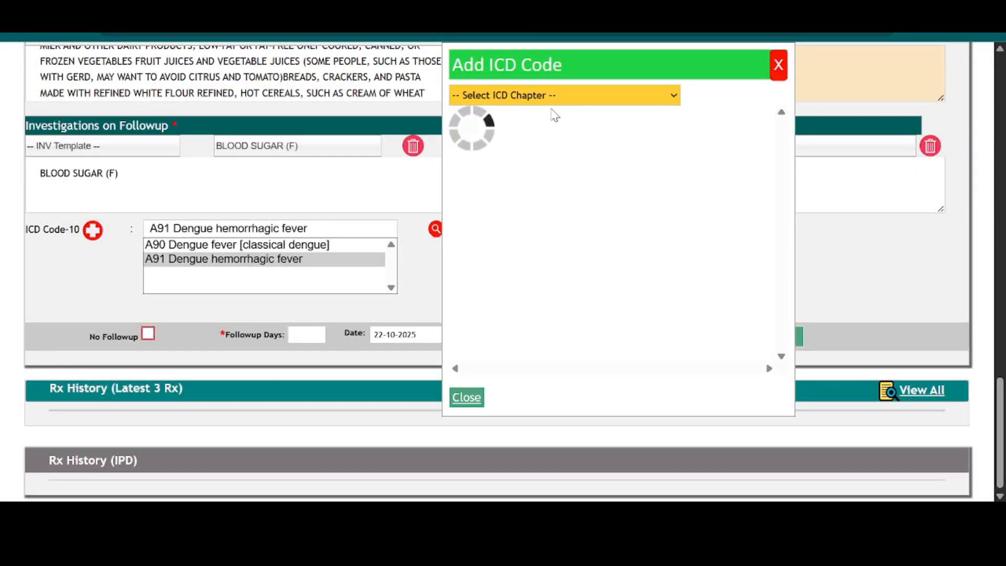
click(564, 247)
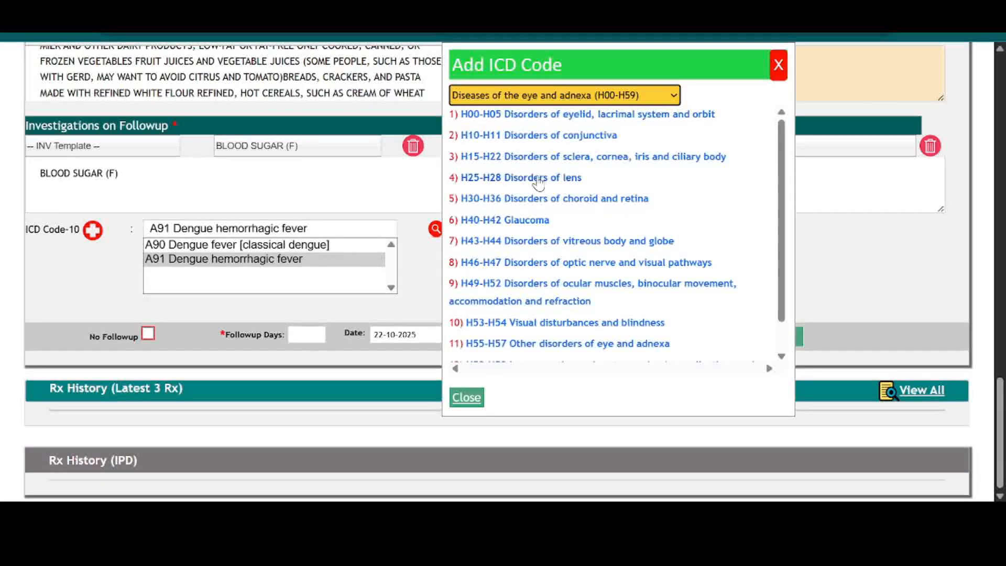
click(584, 135)
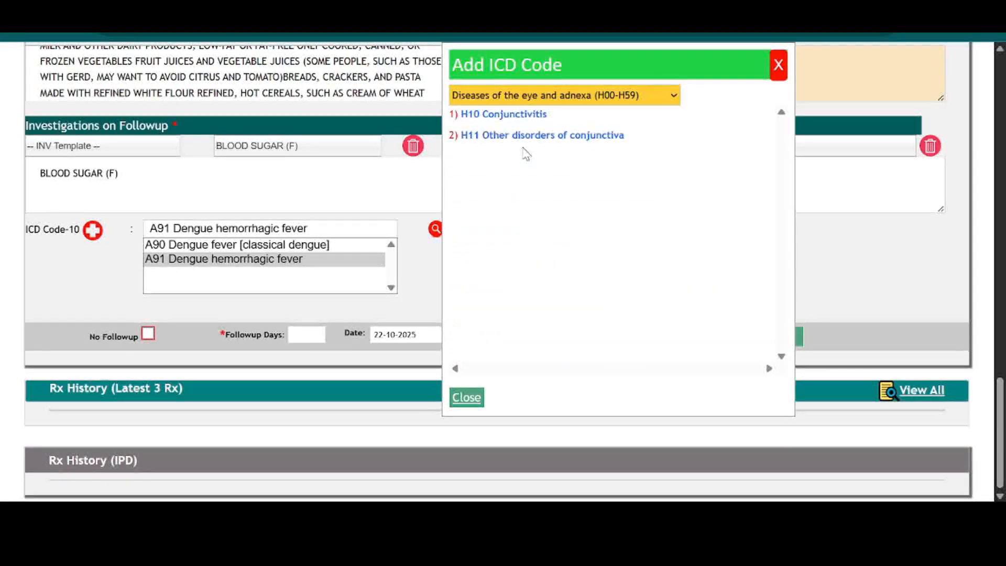
click(516, 114)
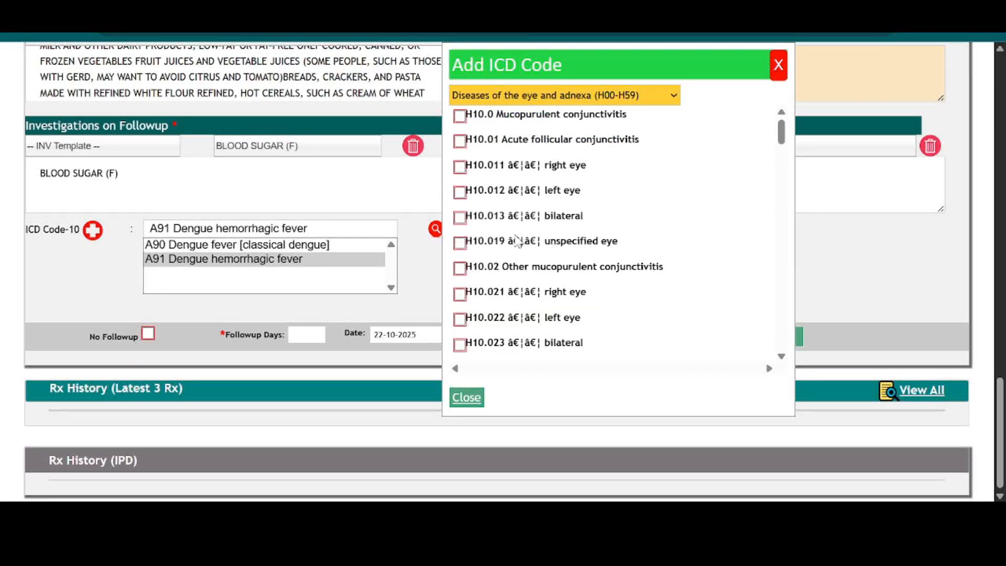
scroll(489, 222, down, 3)
click(466, 397)
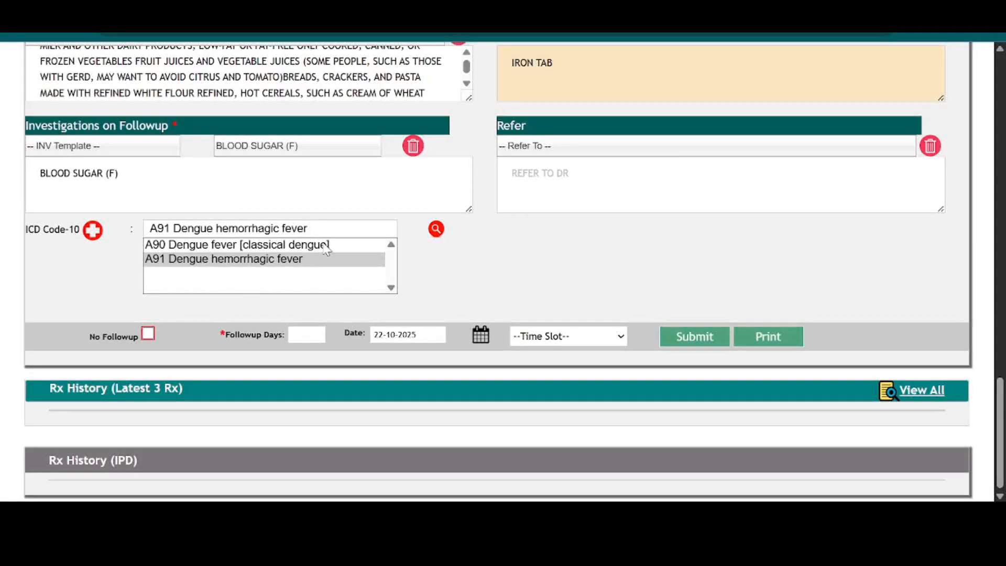
click(359, 228)
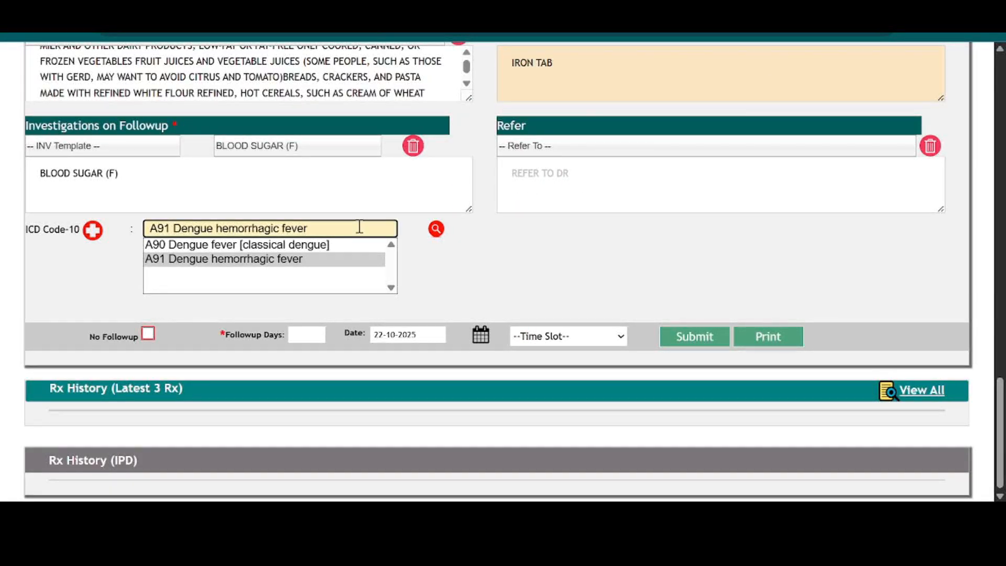
scroll(555, 279, up, 20)
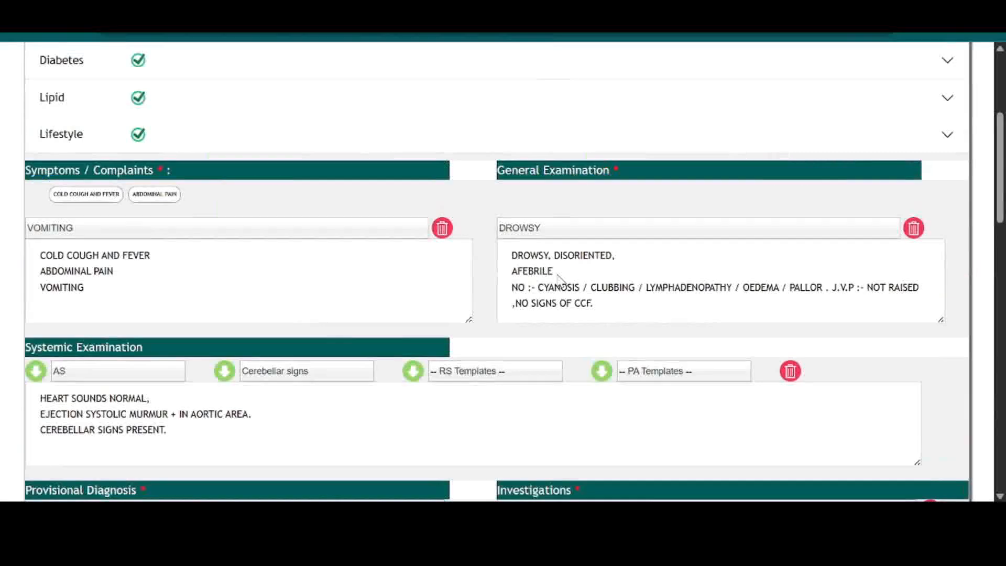
scroll(558, 275, down, 20)
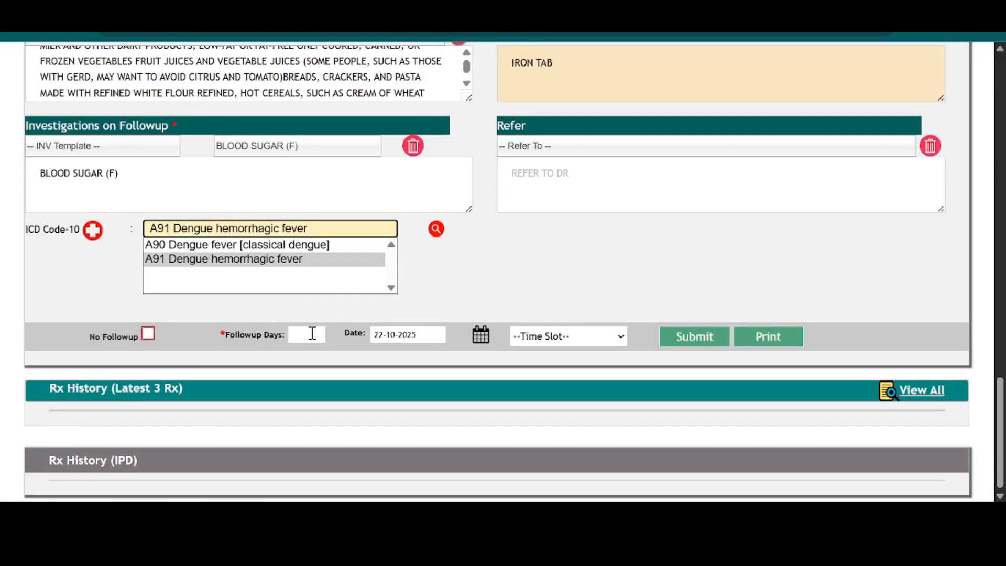
Set the follow-up to 4 days with date 27-10-2025 and time slot 08:10 - 08:15, and save the prescription for printing.
click(309, 335)
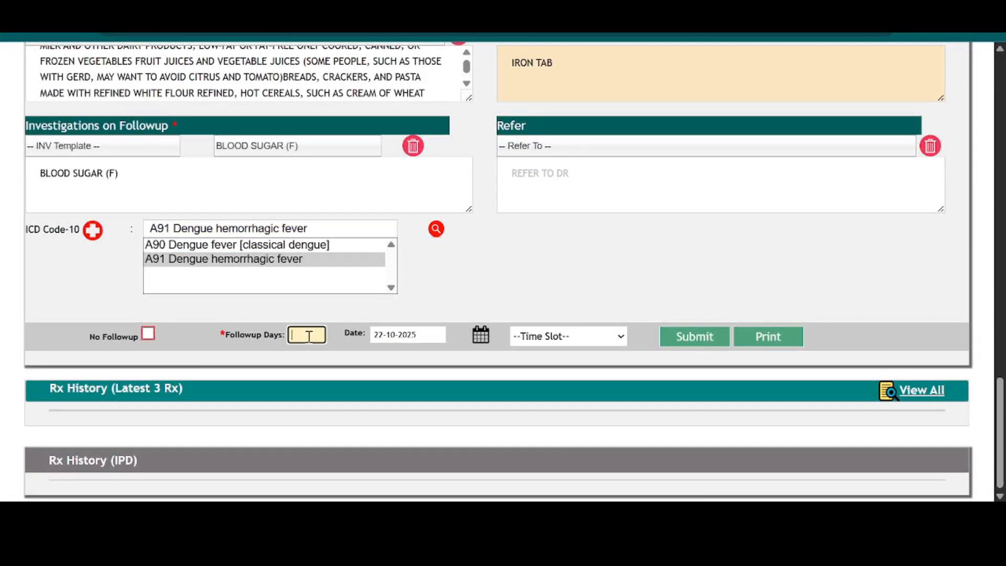
click(481, 336)
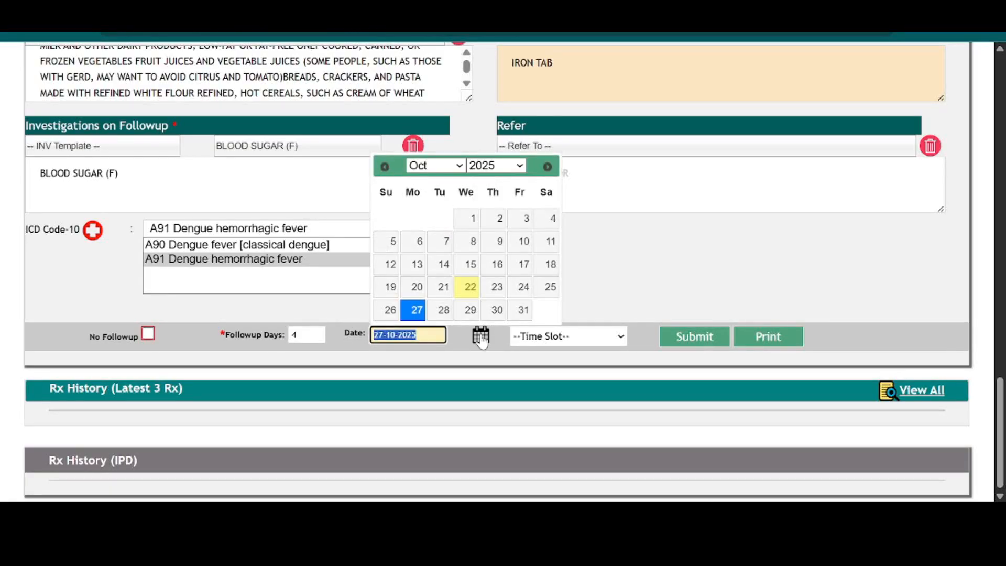
click(430, 364)
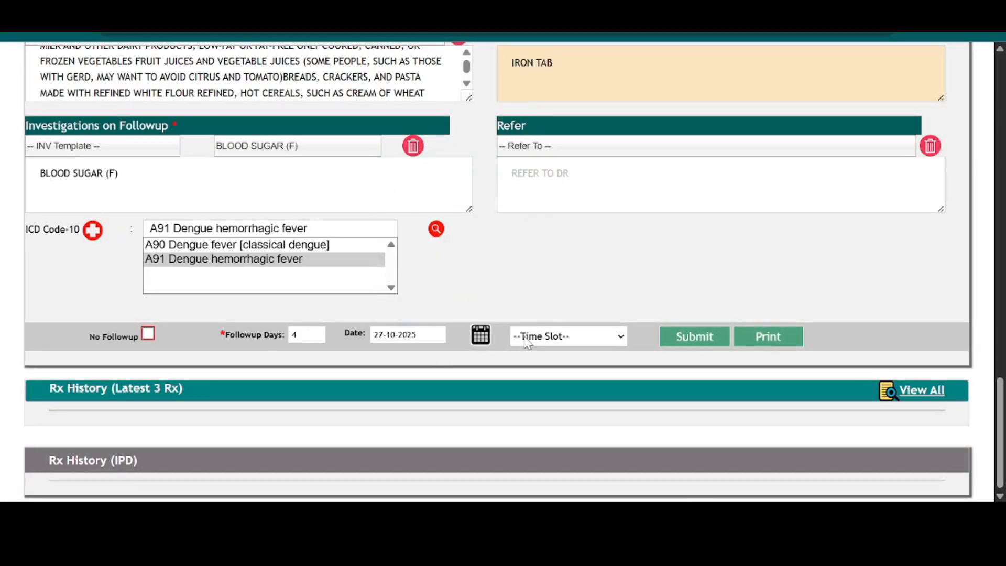
click(480, 338)
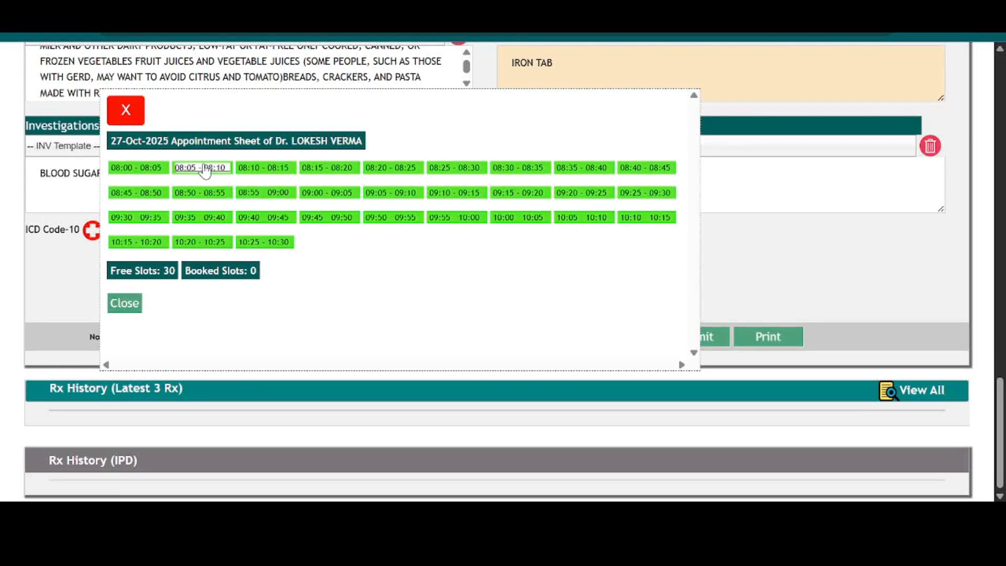
click(273, 167)
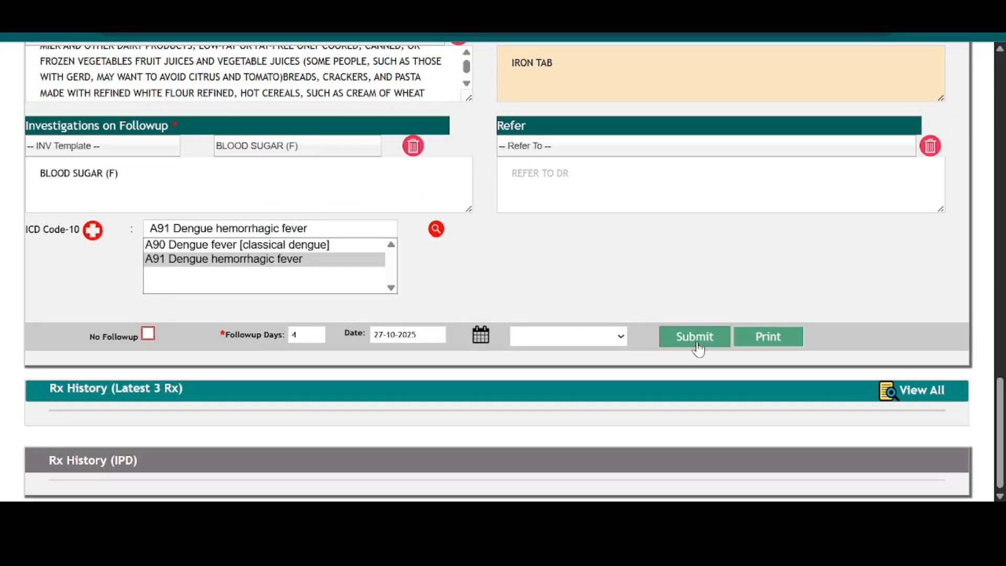
click(764, 335)
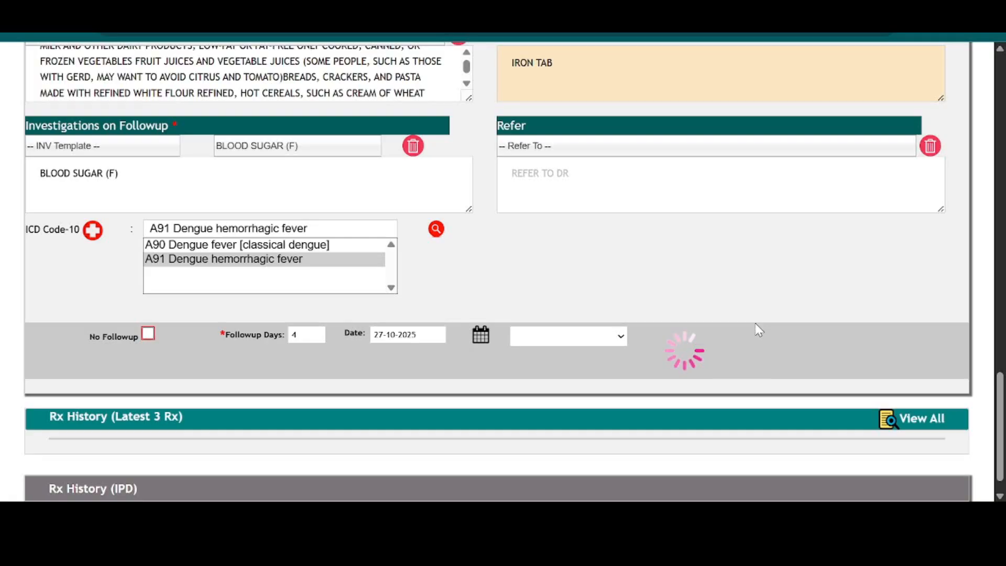
Review the generated prescription from the patient details through the medicine table, highlighting the Malayalam medicine instructions.
scroll(758, 329, down, 5)
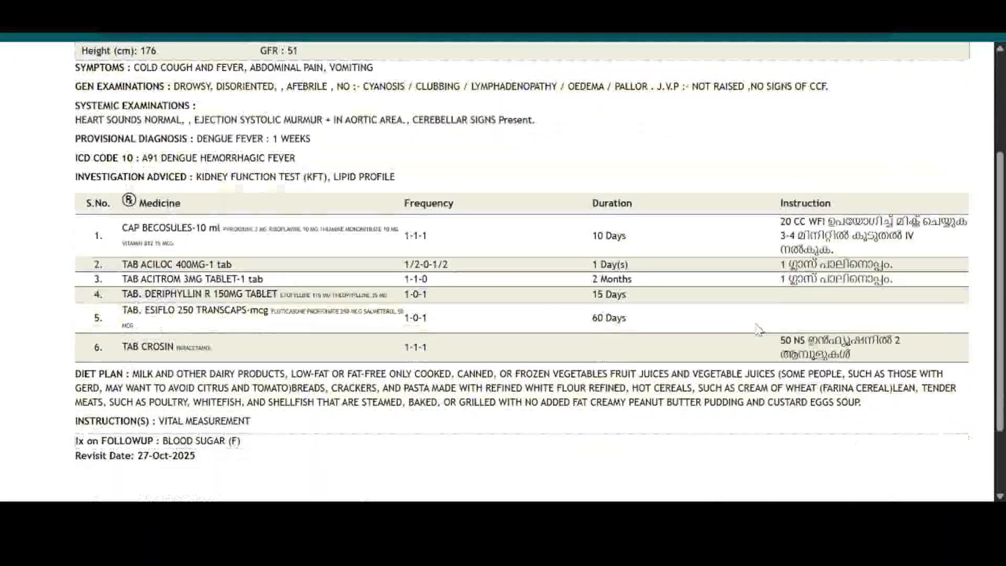
scroll(758, 329, up, 5)
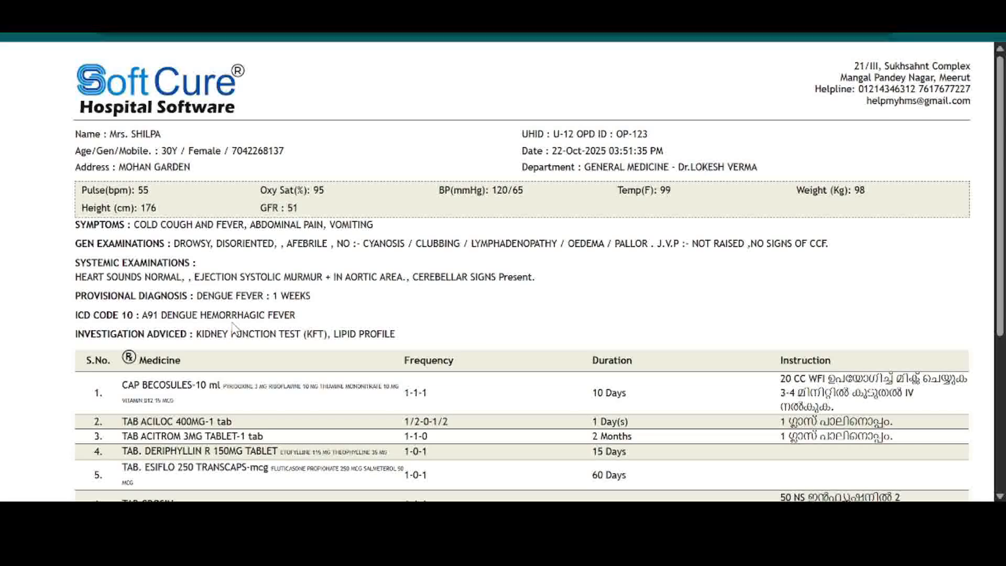
scroll(234, 329, down, 1)
scroll(523, 407, down, 2)
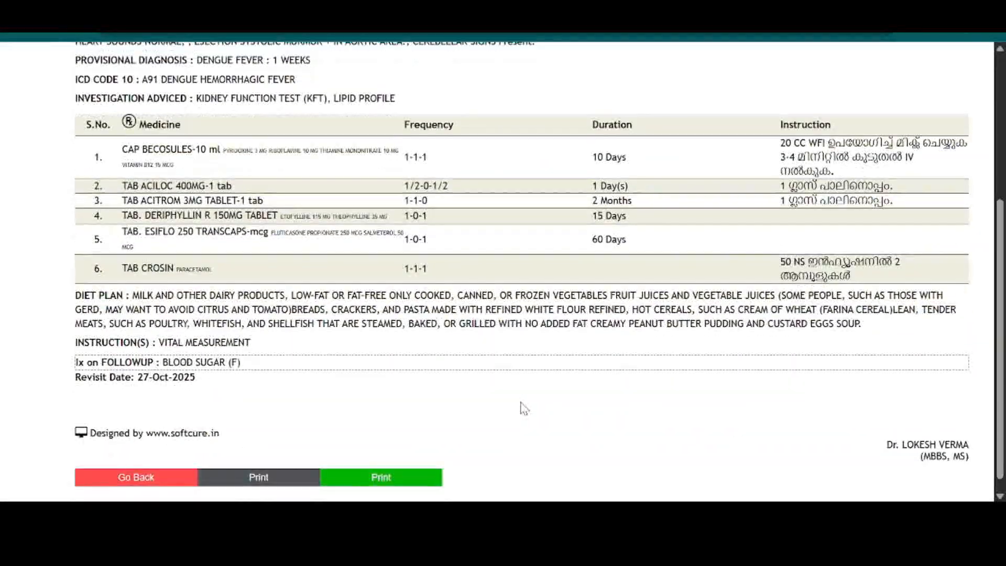
scroll(524, 407, up, 2)
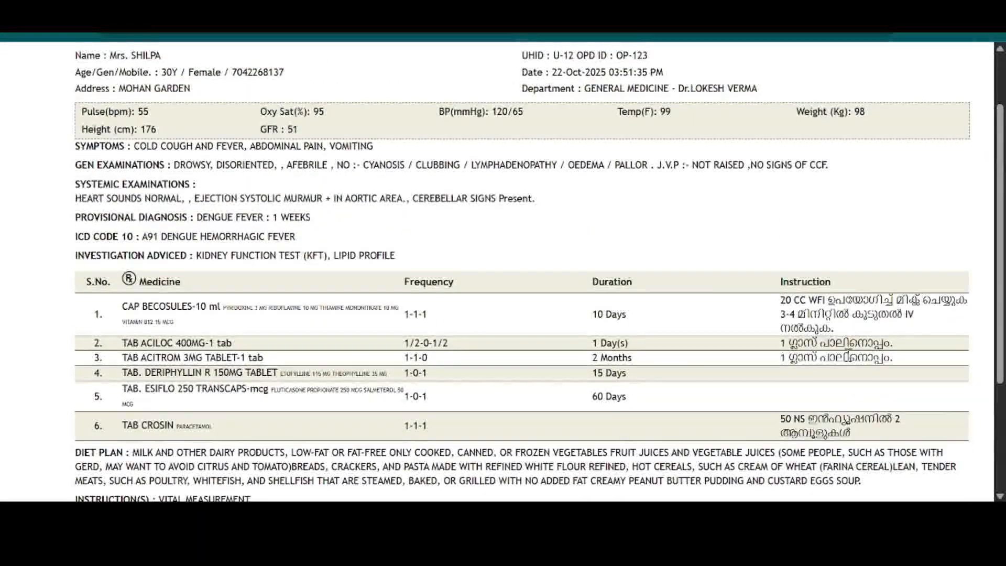
drag(828, 419, 832, 430)
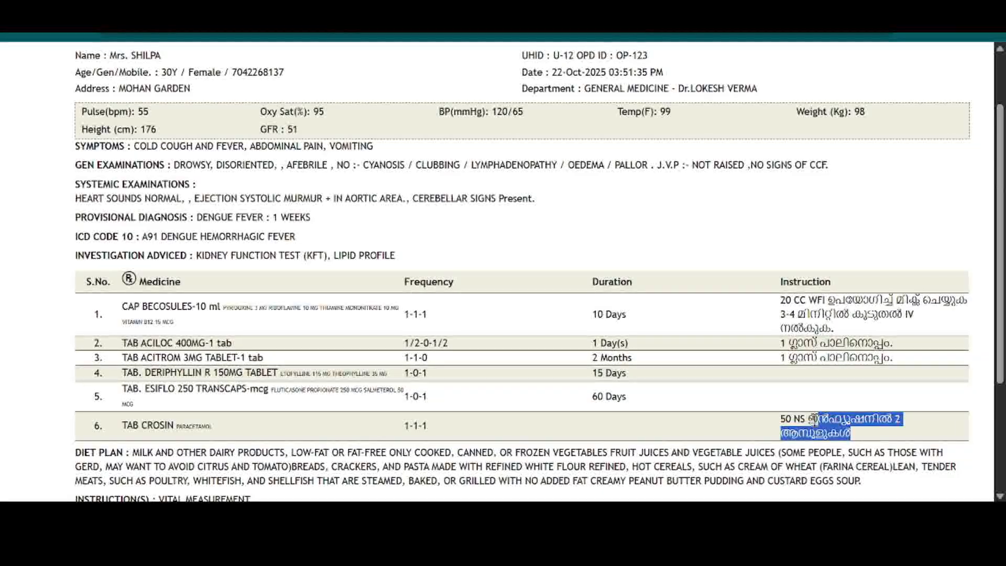
shift+click(818, 329)
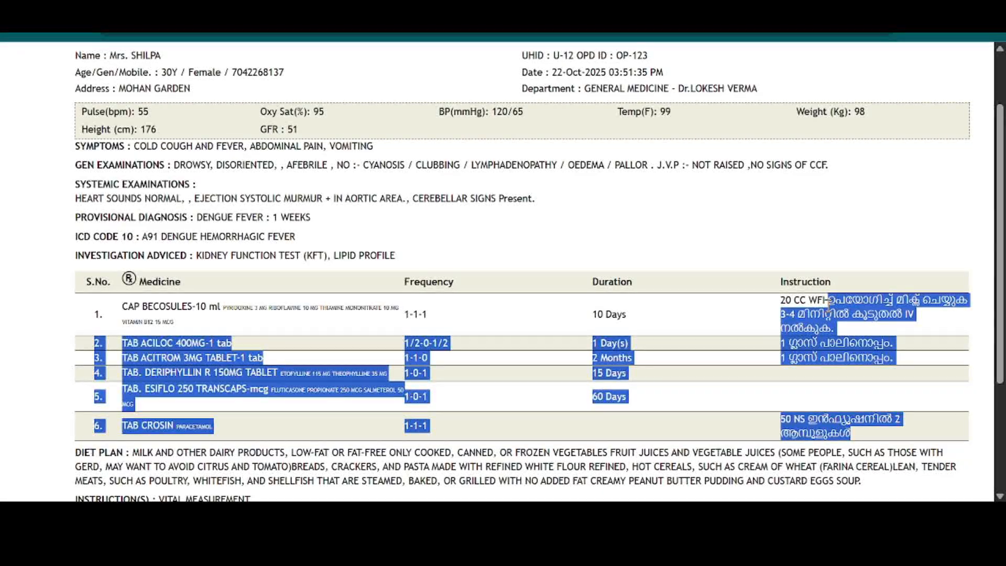
click(732, 340)
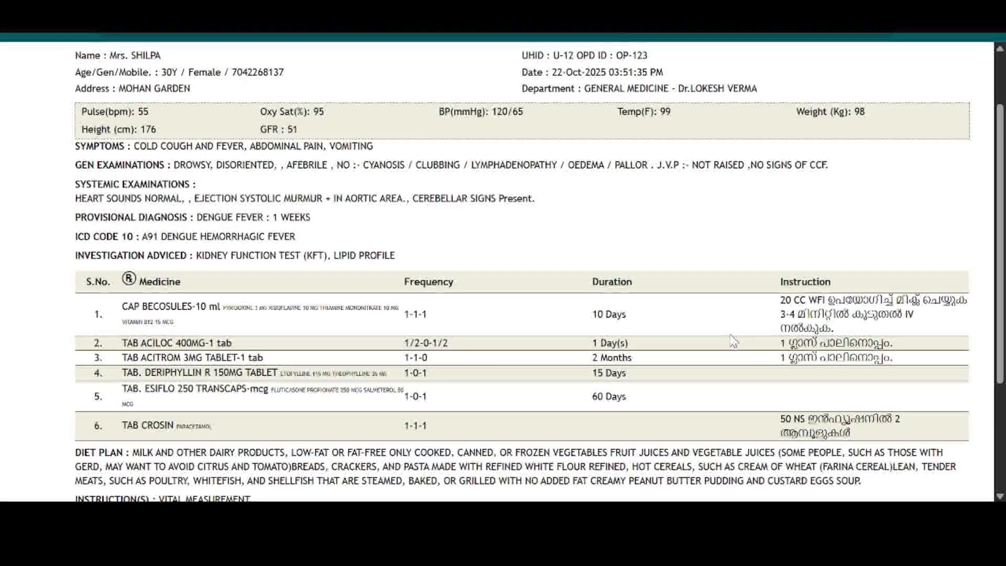
Check the prescription's diet plan, follow-up investigation and revisit date, and preview the printout without printing it.
scroll(732, 340, down, 5)
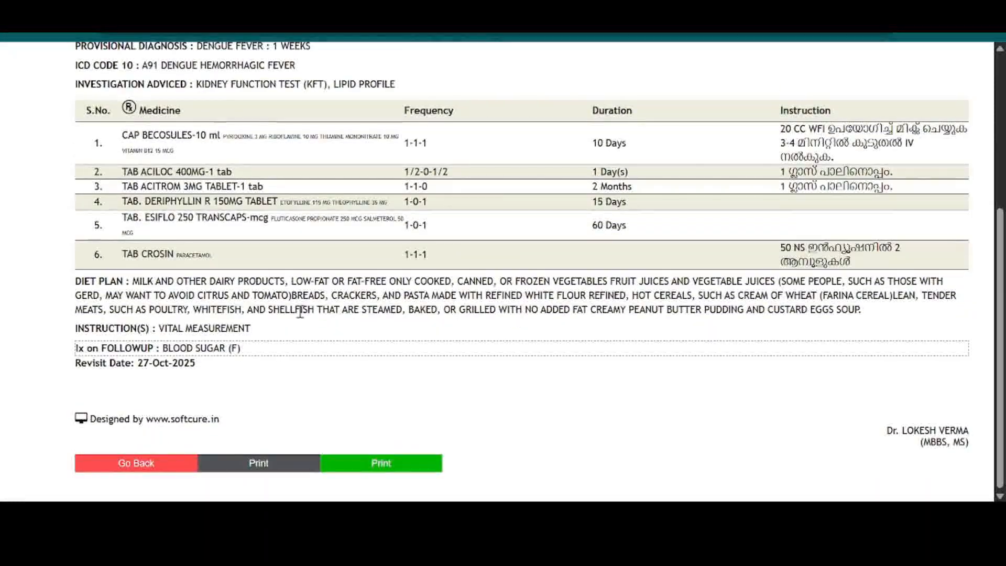
scroll(292, 327, up, 4)
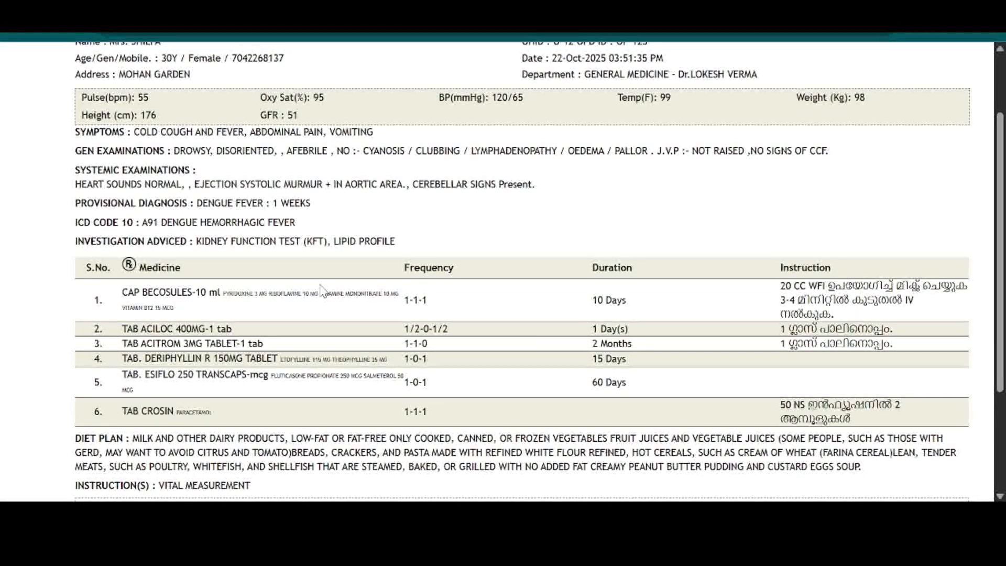
scroll(337, 259, up, 2)
scroll(337, 270, down, 5)
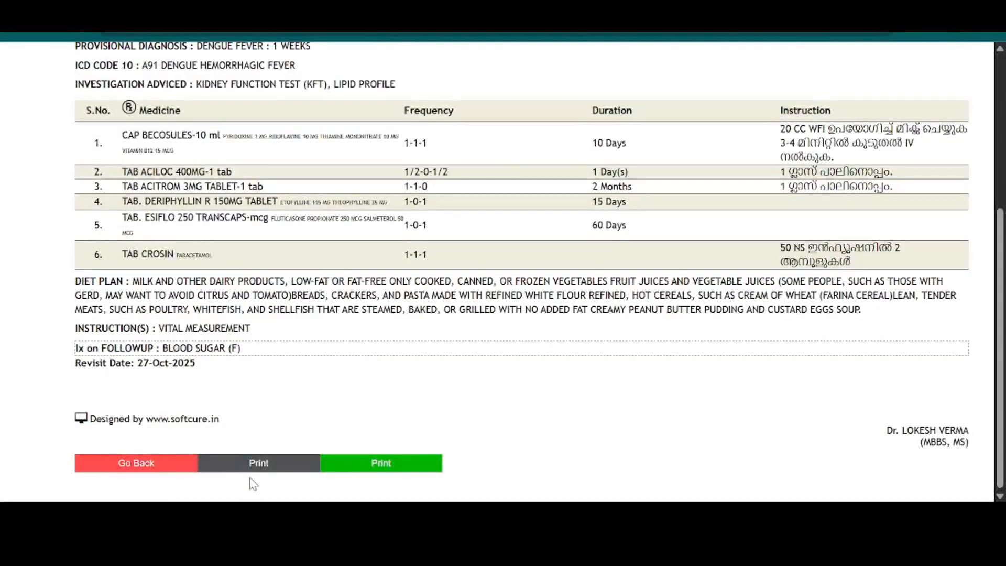
click(278, 467)
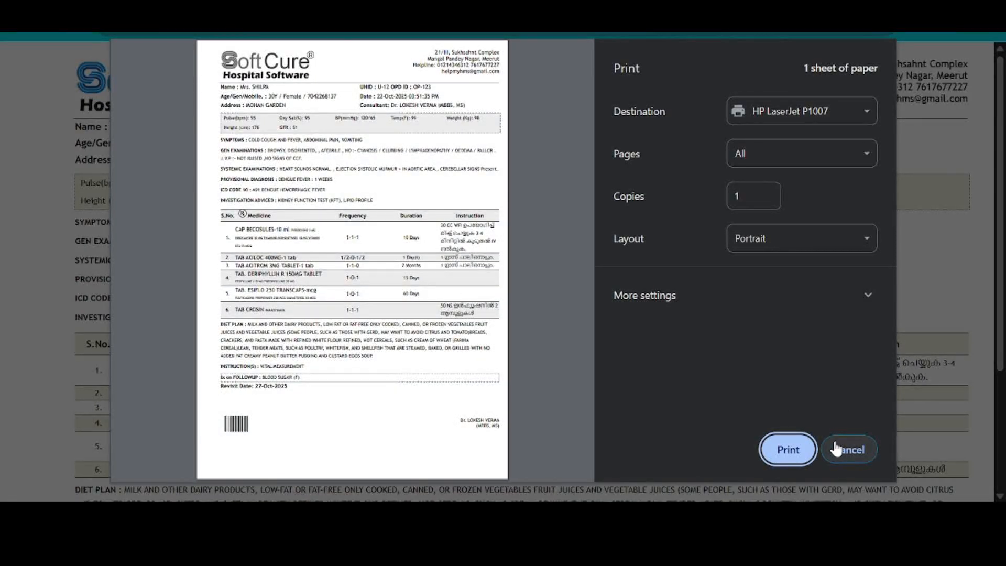
click(839, 449)
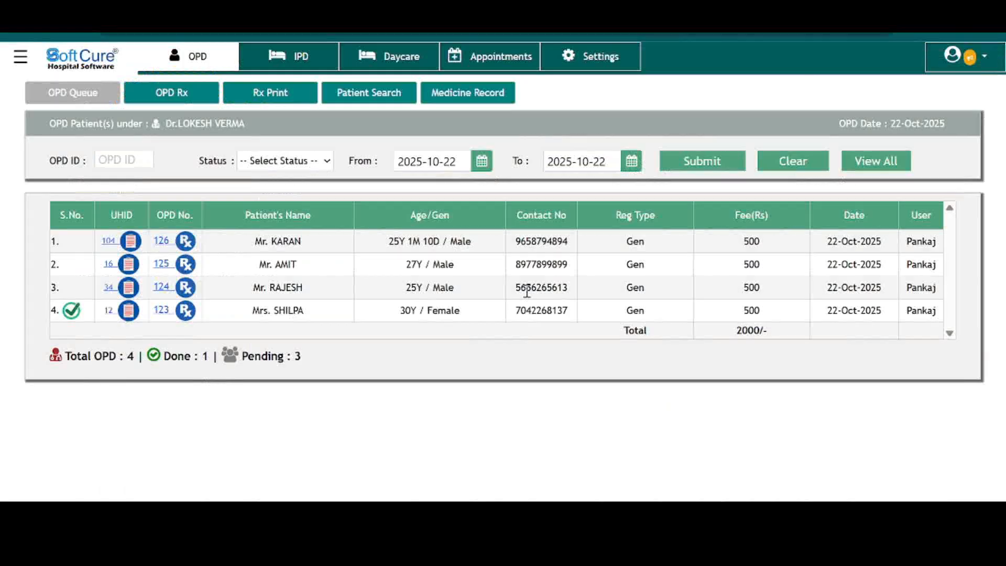
Change the prescription instruction language to Hindi in the settings.
click(599, 63)
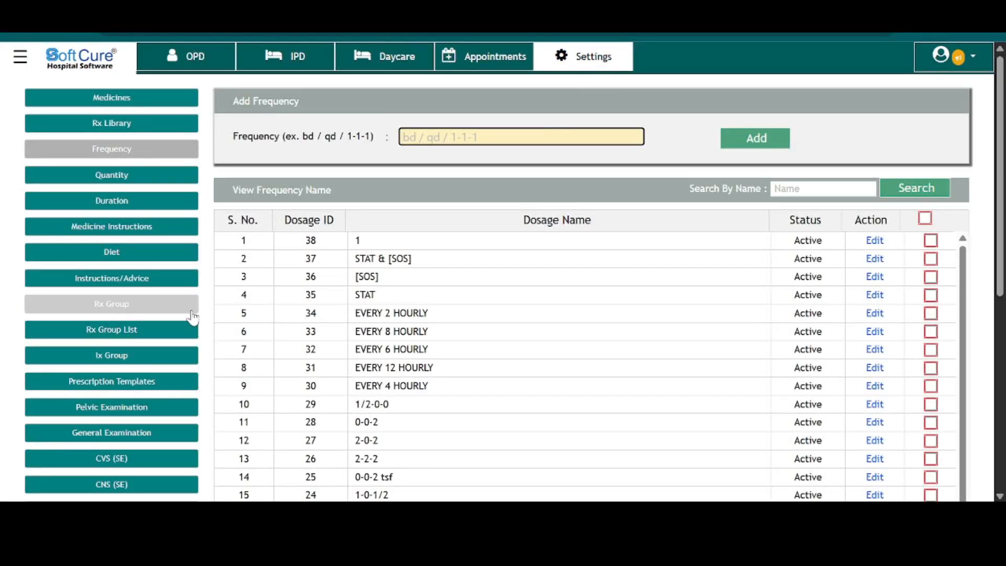
scroll(198, 341, down, 10)
scroll(250, 380, down, 1)
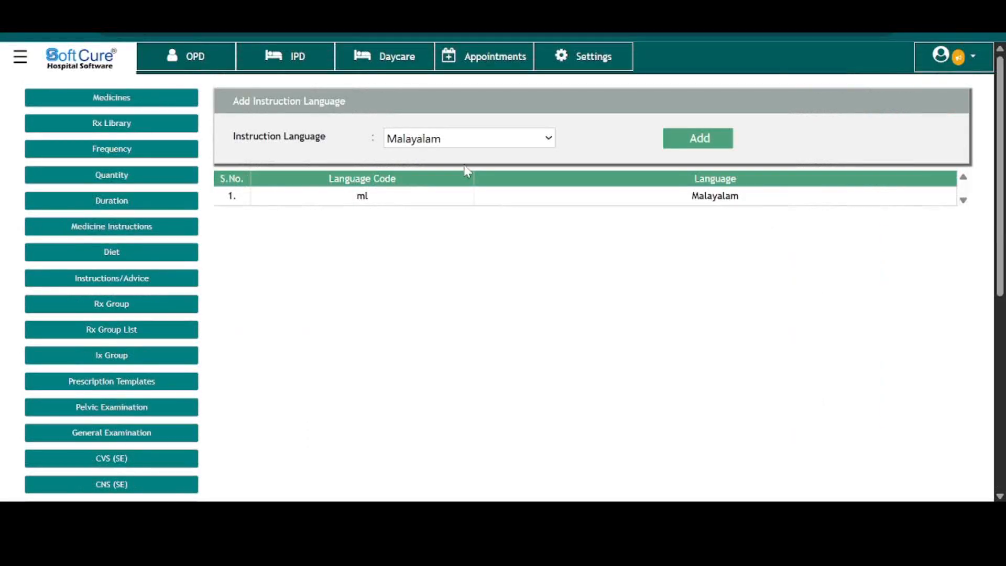
click(425, 214)
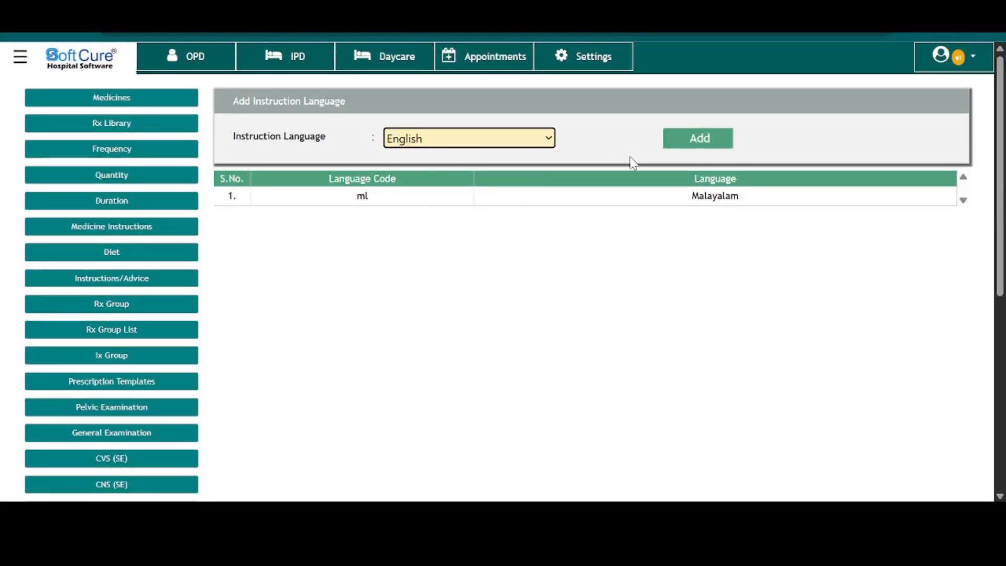
click(430, 137)
click(419, 204)
click(700, 138)
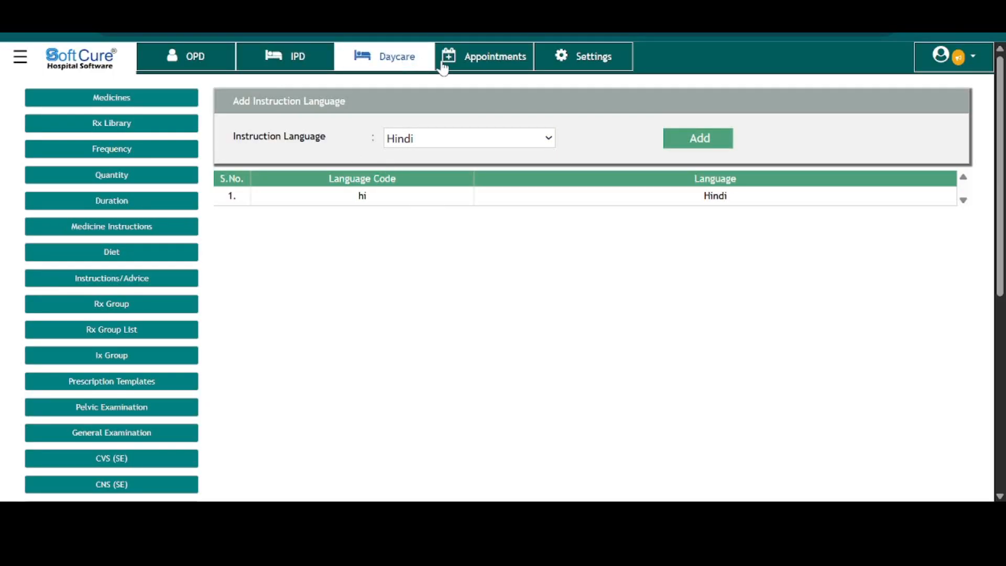
Reopen the patient's completed prescription from the OPD Rx Print list.
click(178, 62)
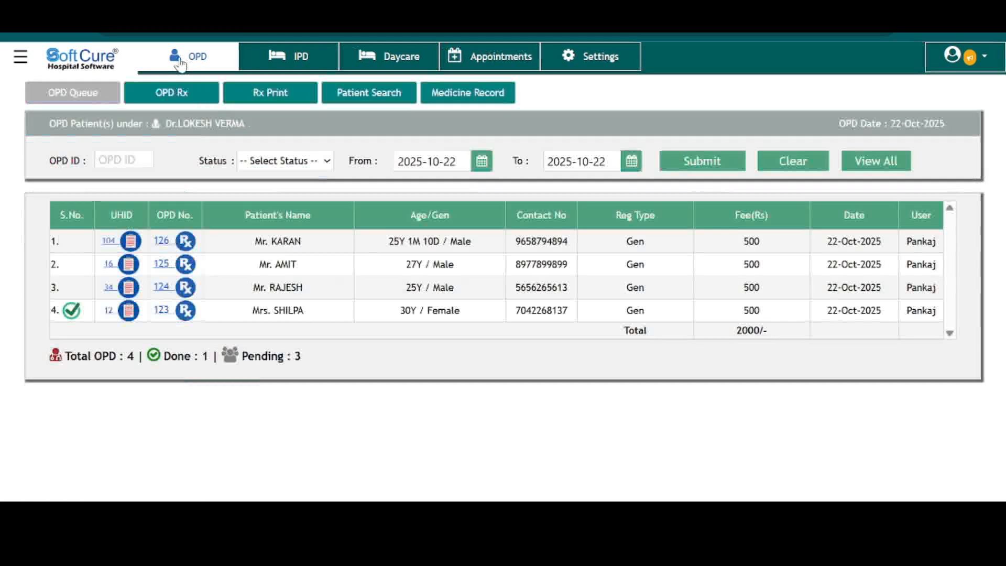
click(293, 102)
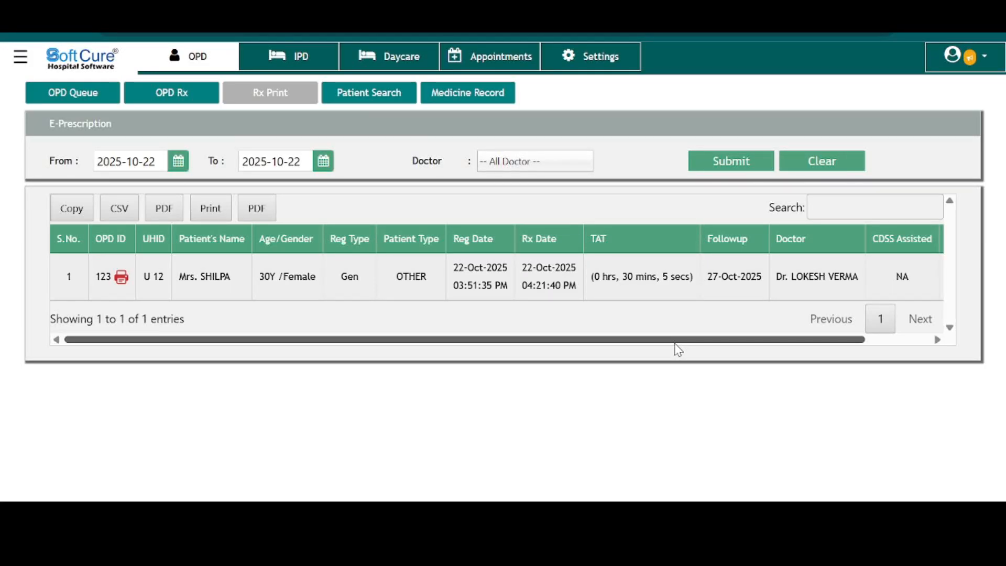
drag(673, 340, 267, 367)
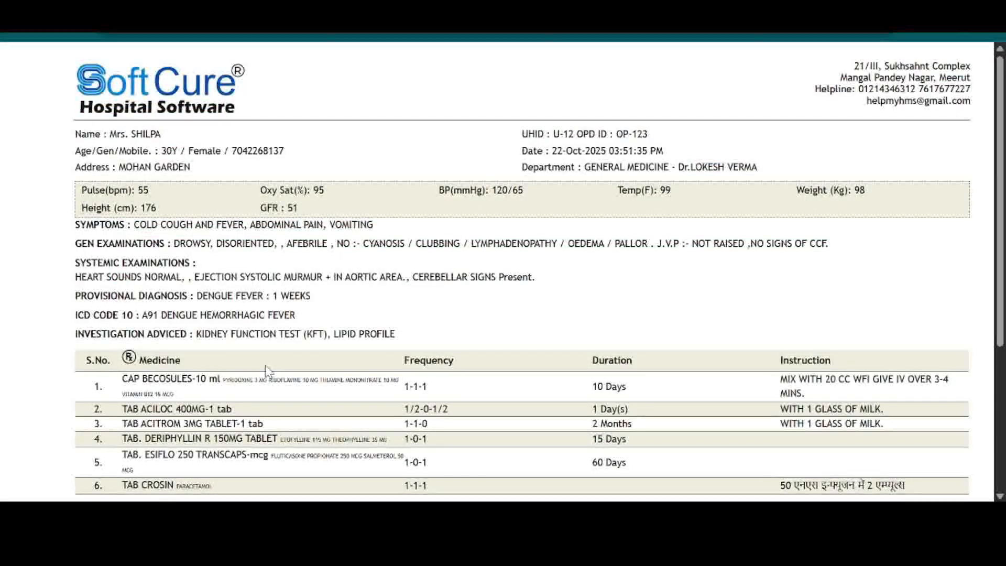
Examine the Hindi medicine instructions and the rest of the prescription, and return to the E-Prescription list.
scroll(863, 334, down, 5)
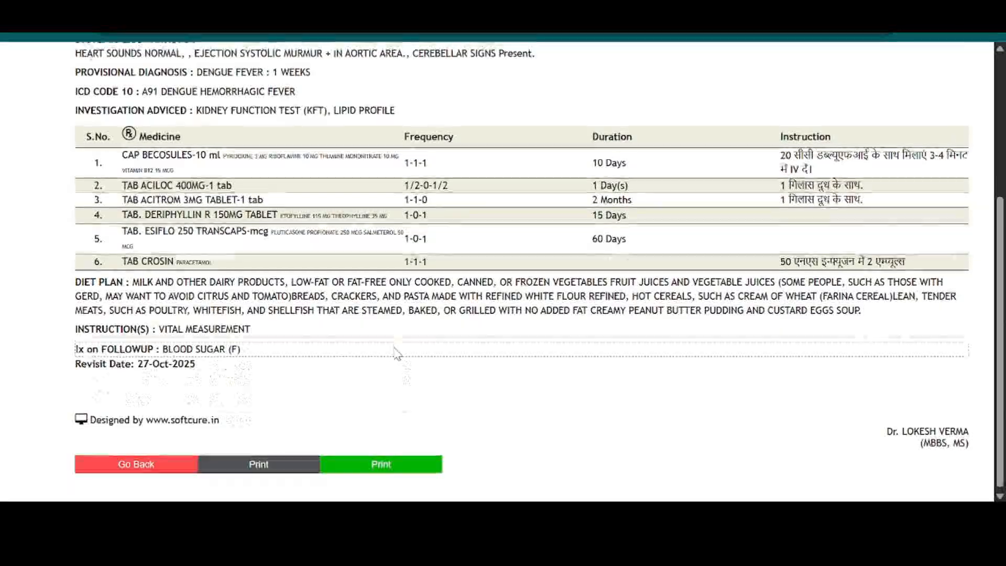
scroll(394, 349, up, 5)
scroll(397, 350, down, 5)
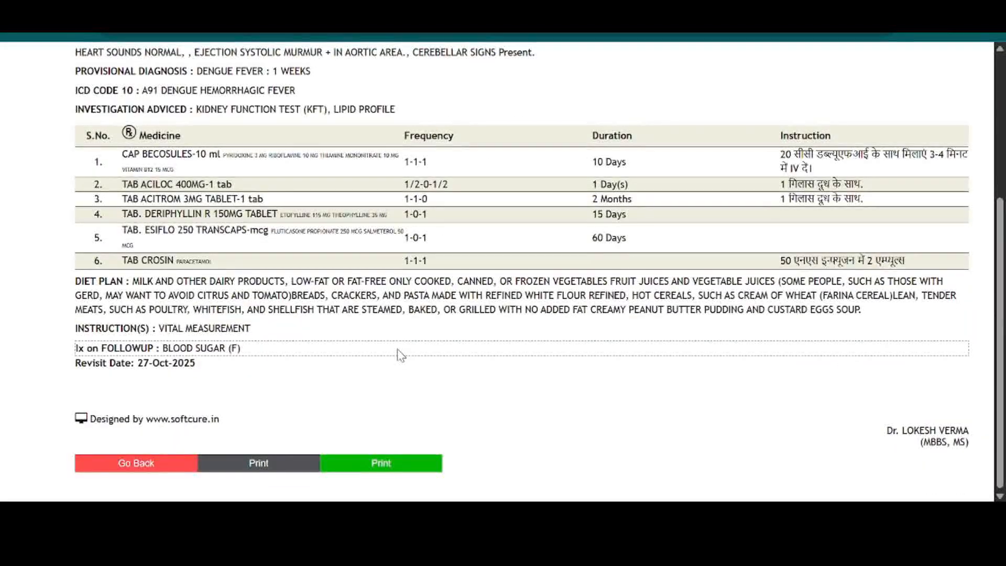
scroll(398, 351, up, 4)
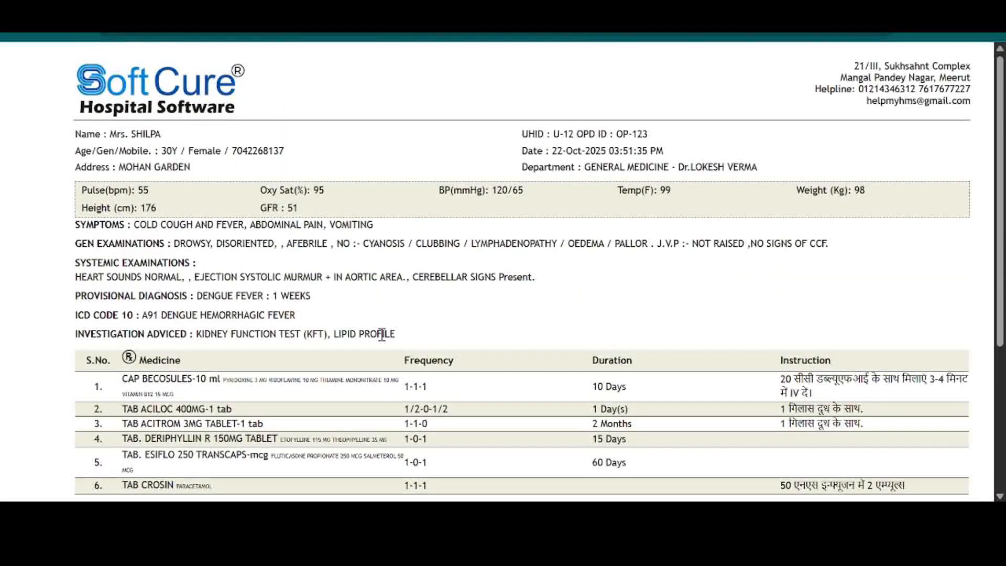
scroll(382, 335, down, 5)
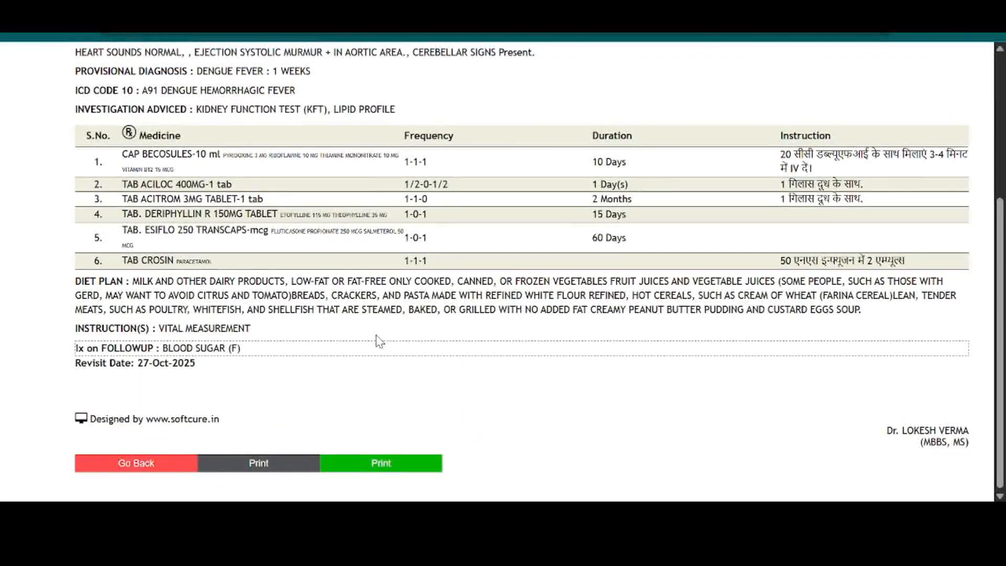
scroll(380, 341, up, 4)
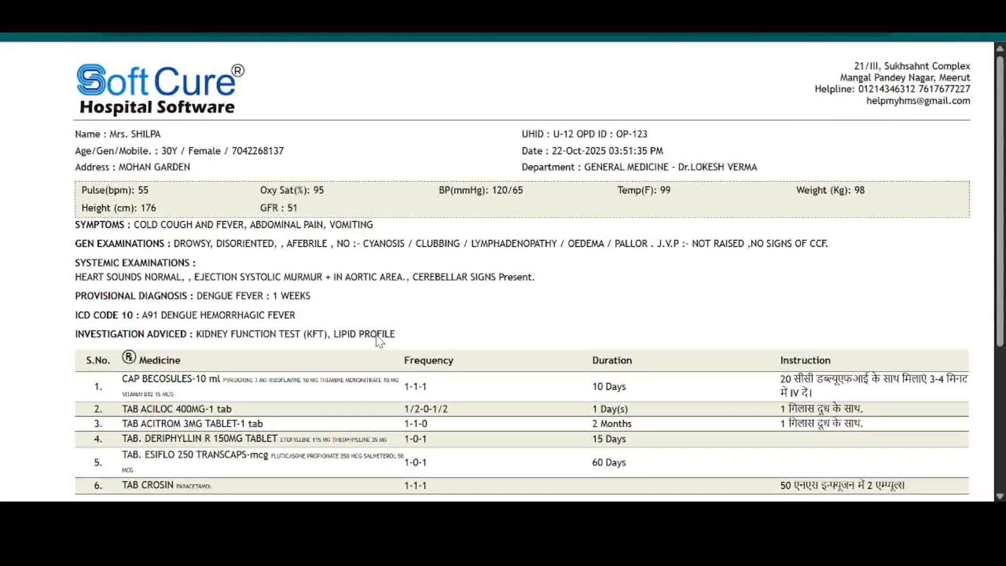
scroll(378, 341, down, 5)
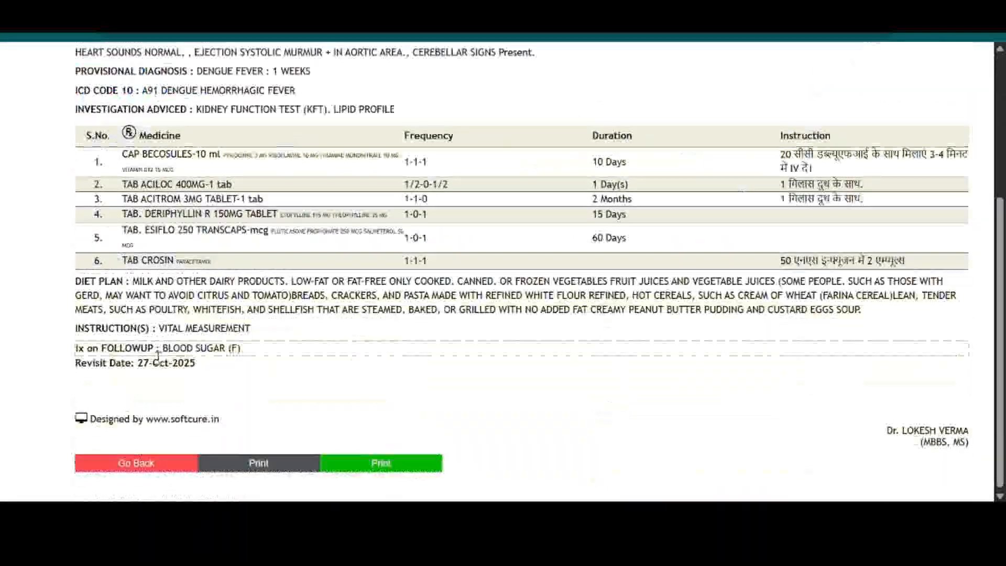
click(158, 472)
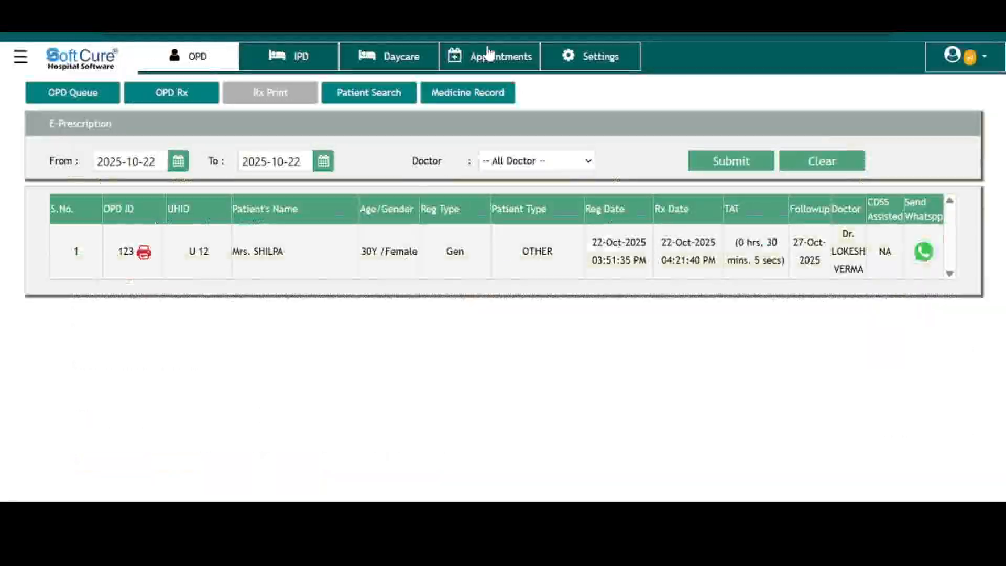
Check the pending patients in the OPD Queue and view the OPD Token System's current patient and expected waiting times.
click(86, 101)
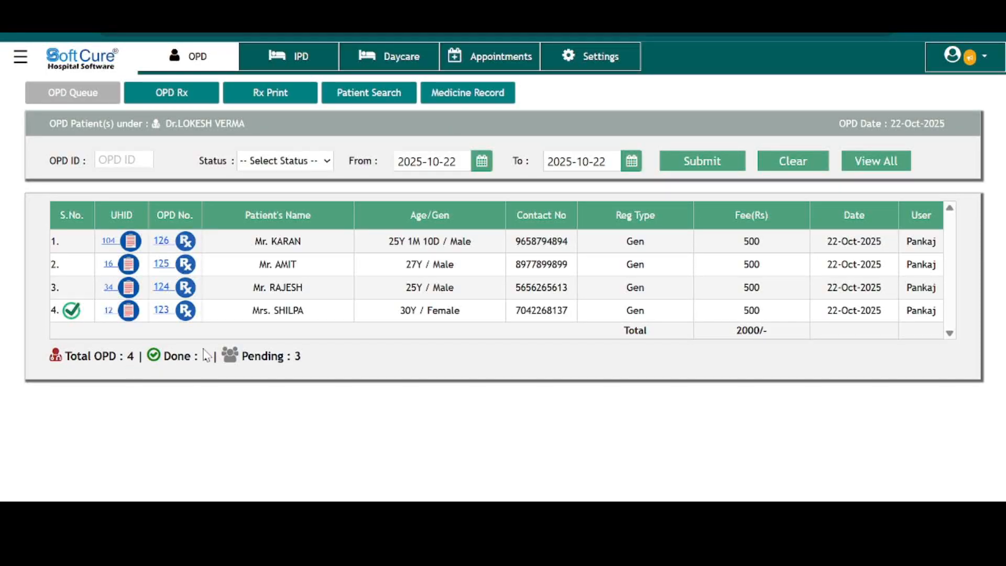
drag(321, 361, 286, 361)
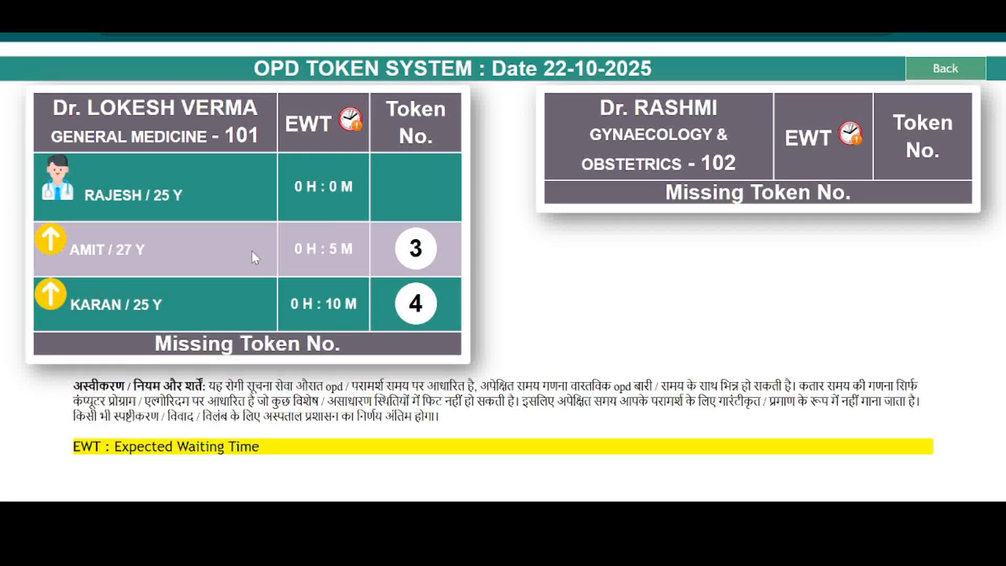
drag(199, 194, 91, 196)
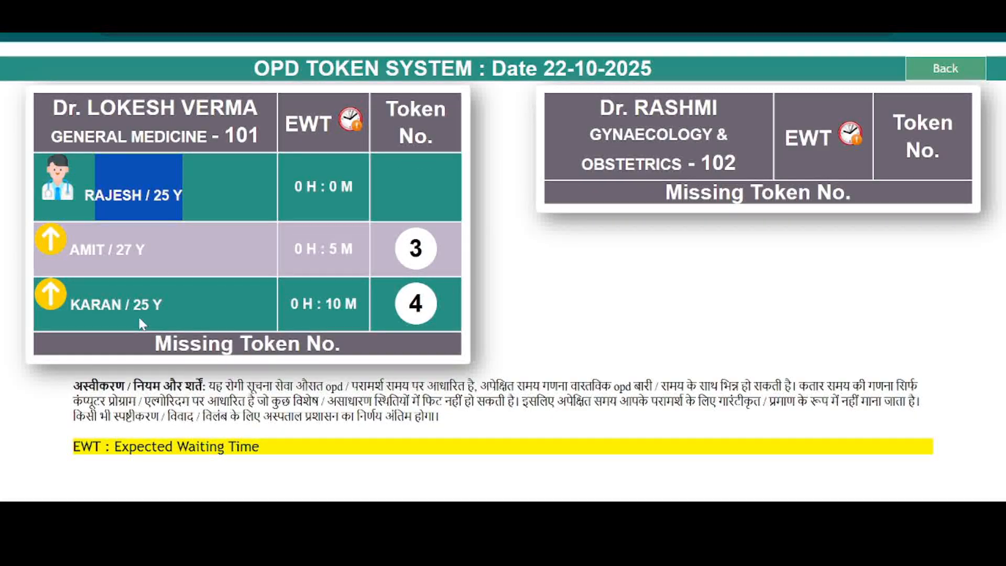
Check the expected waiting times on the token display and open the prescription form of the patient in the OPD Queue's third row.
drag(140, 313, 197, 308)
drag(344, 308, 326, 306)
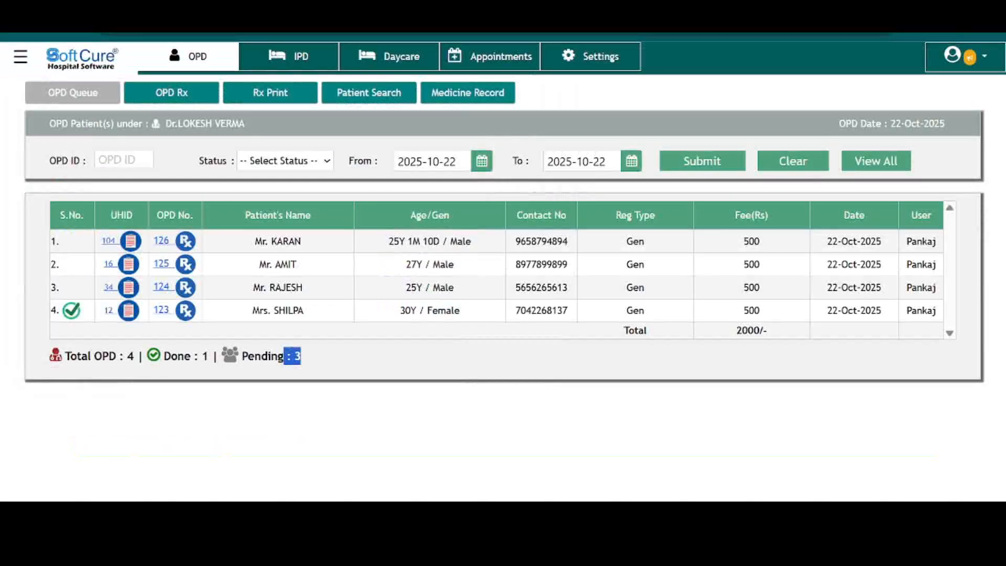
click(186, 288)
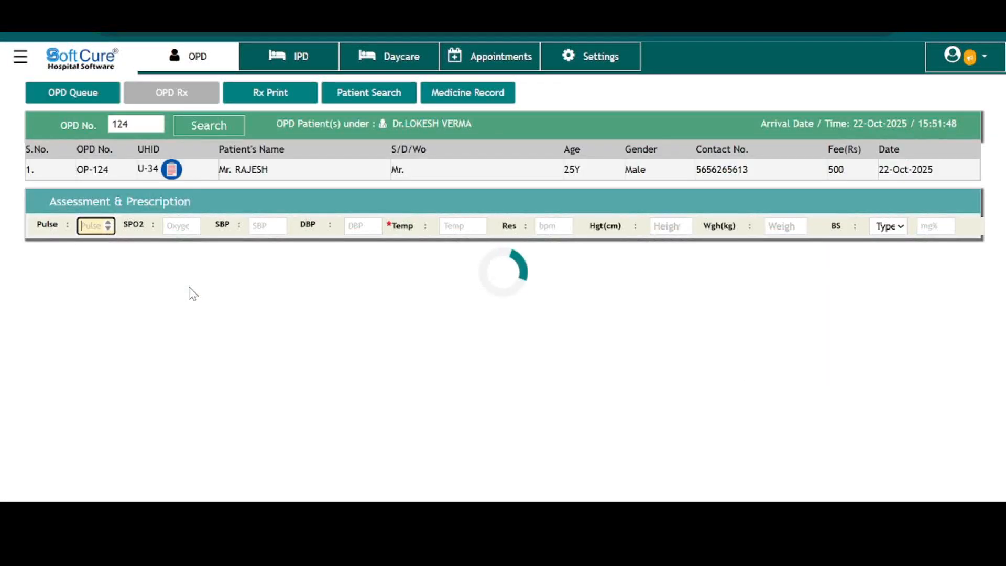
Enter the patient's pulse as 65, SPO2 as 99, SBP as 110 and DBP as 75.
click(98, 227)
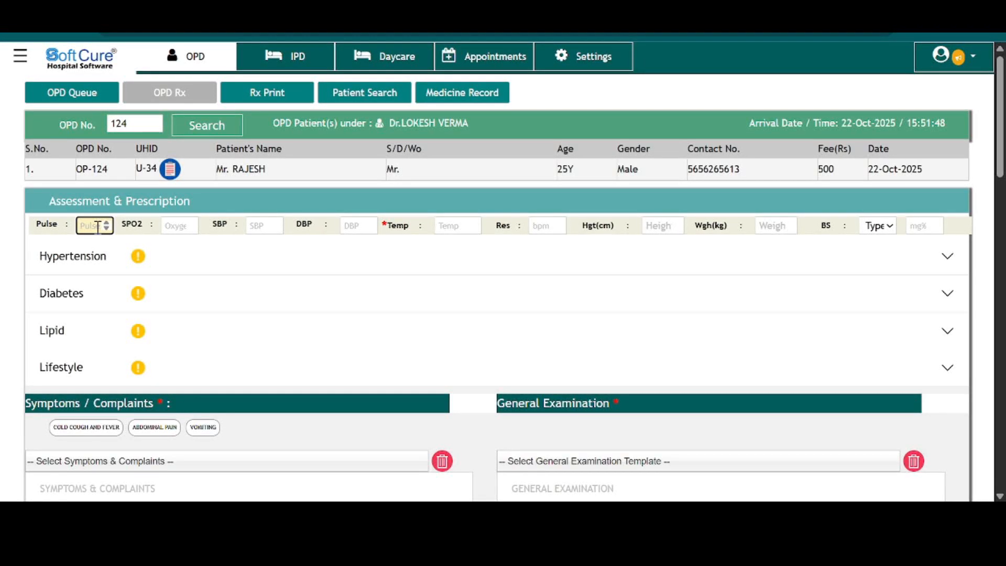
text(65)
key(Tab)
text(9)
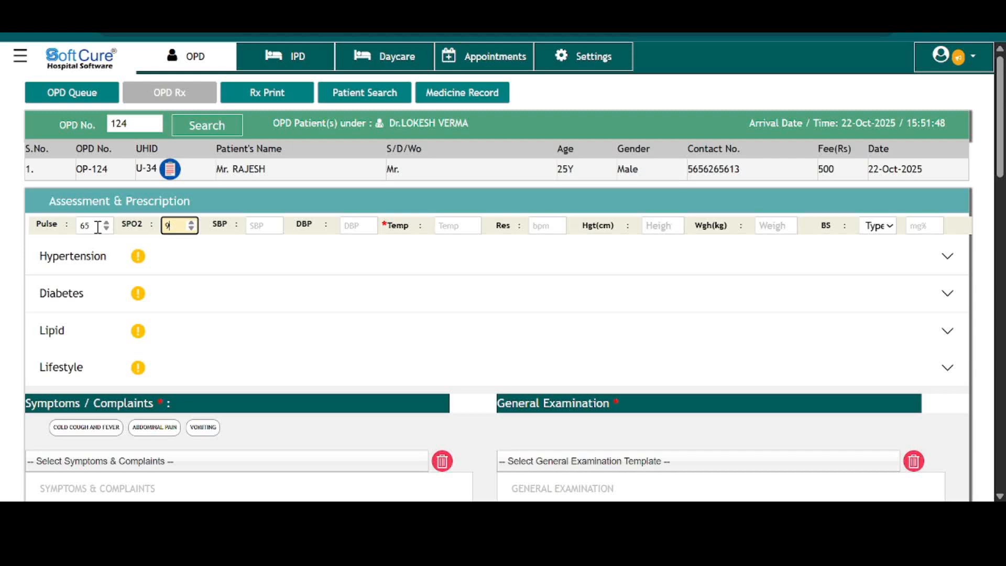
text(9)
key(Tab)
text(110)
key(Tab)
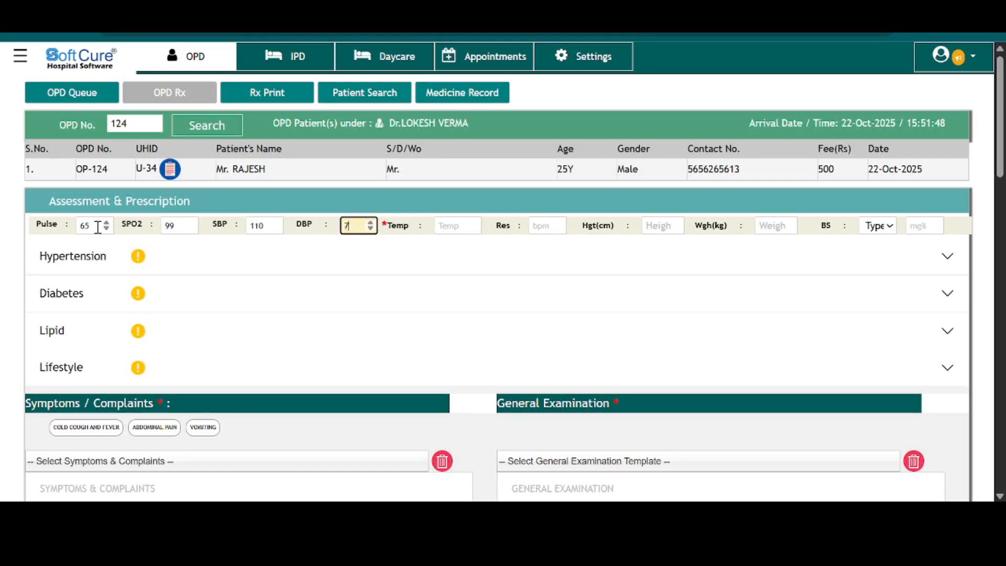
key(Tab)
Set the temperature to 99, respiration to 12 and the random blood sugar to 110.
text(99)
key(Tab)
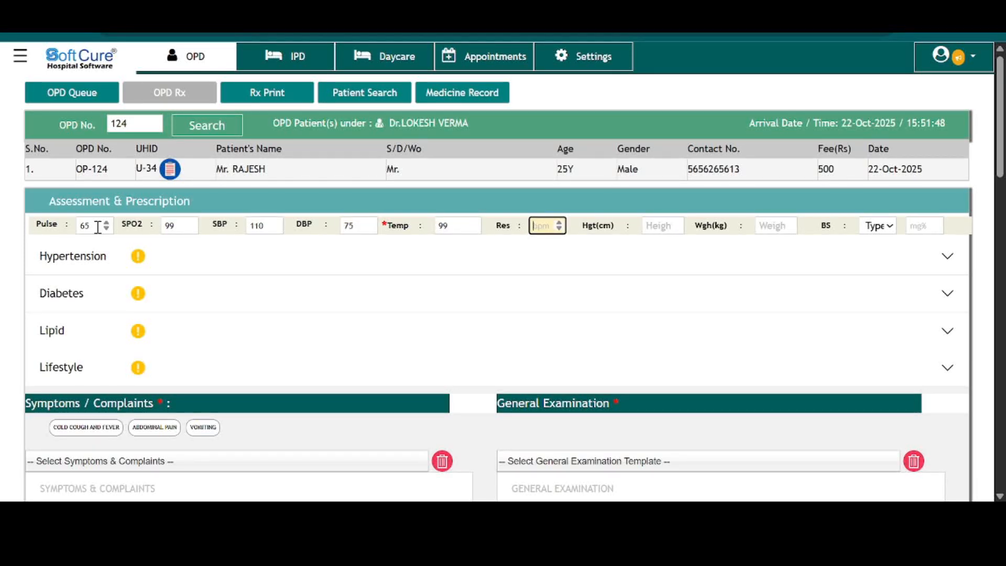
key(Tab)
key(Tab)
key(Tab)
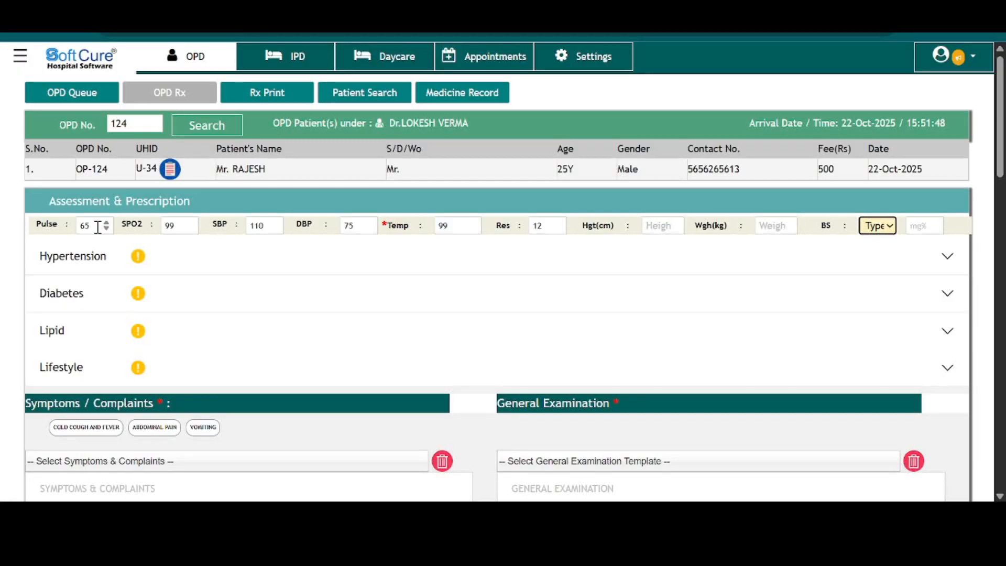
key(Down)
key(Tab)
text(110)
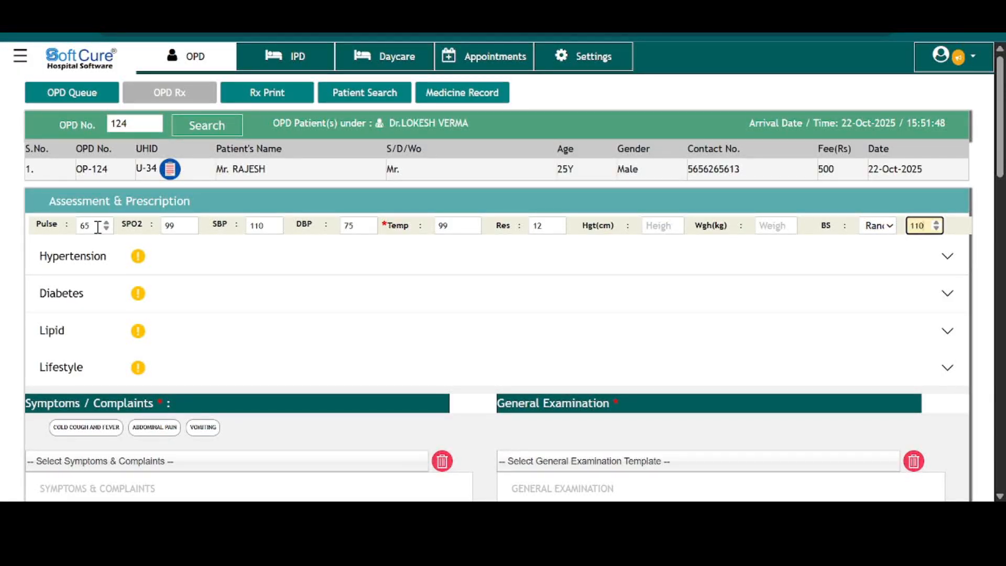
Examine the form's unfilled complaints, general and systemic examination, provisional diagnosis, investigations and medicine sections.
scroll(137, 248, down, 3)
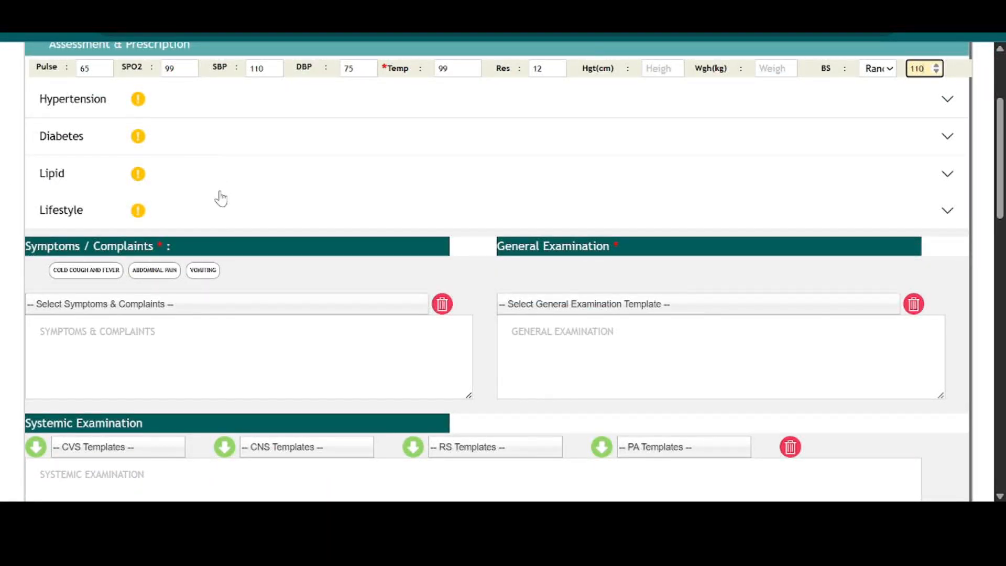
scroll(224, 236, up, 3)
scroll(232, 284, down, 2)
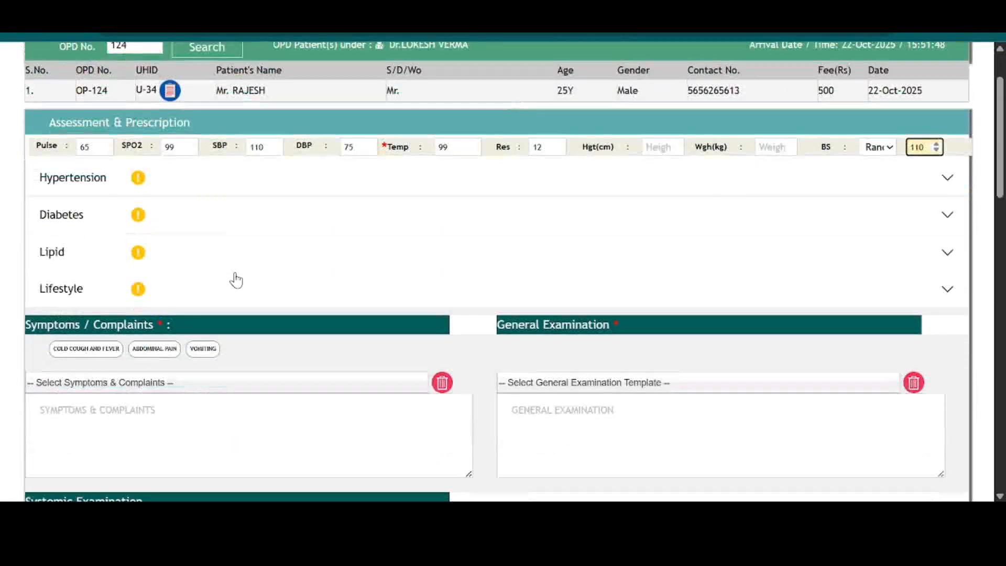
scroll(332, 242, down, 3)
scroll(309, 263, down, 2)
click(334, 209)
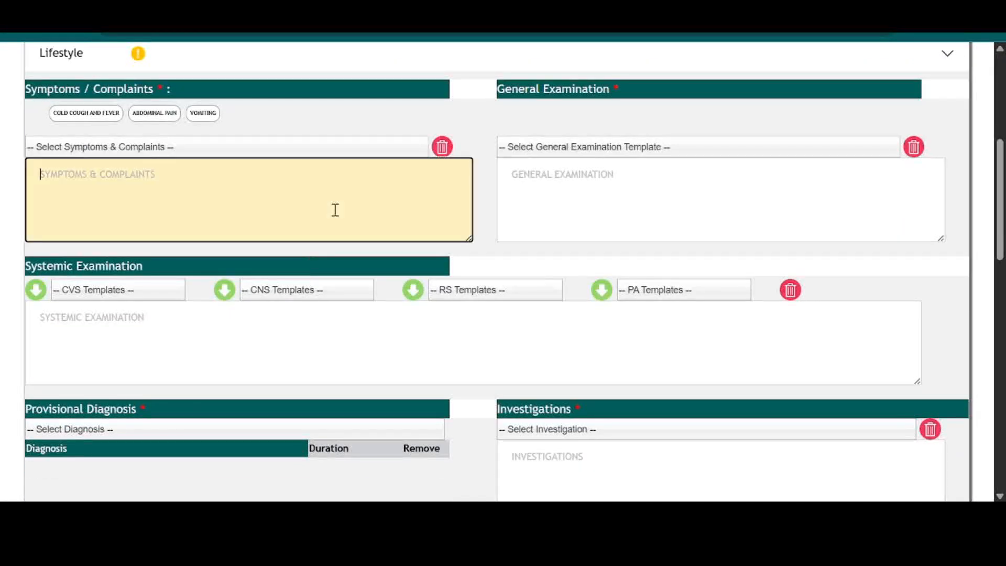
click(595, 198)
scroll(595, 198, down, 3)
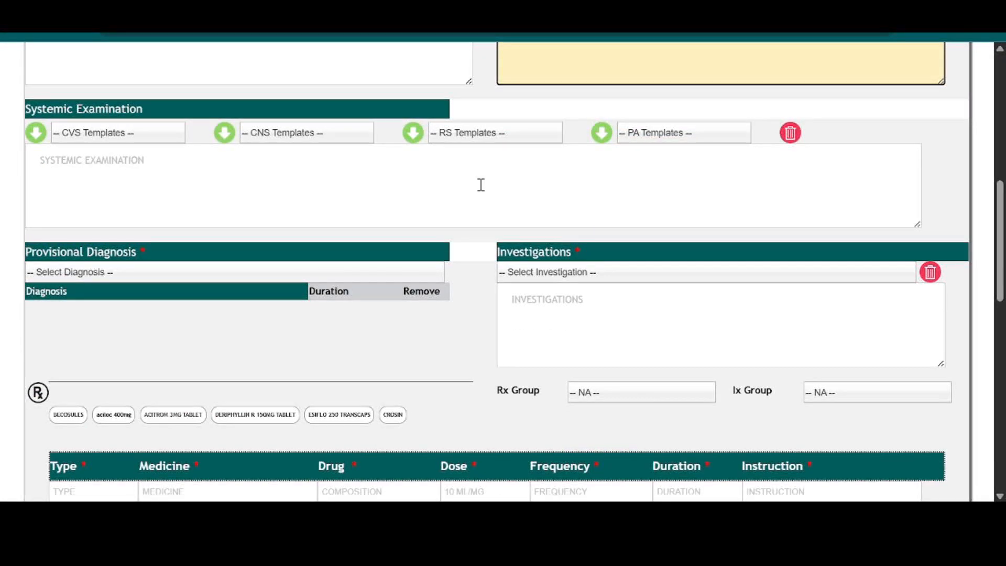
scroll(469, 224, down, 2)
scroll(242, 307, up, 5)
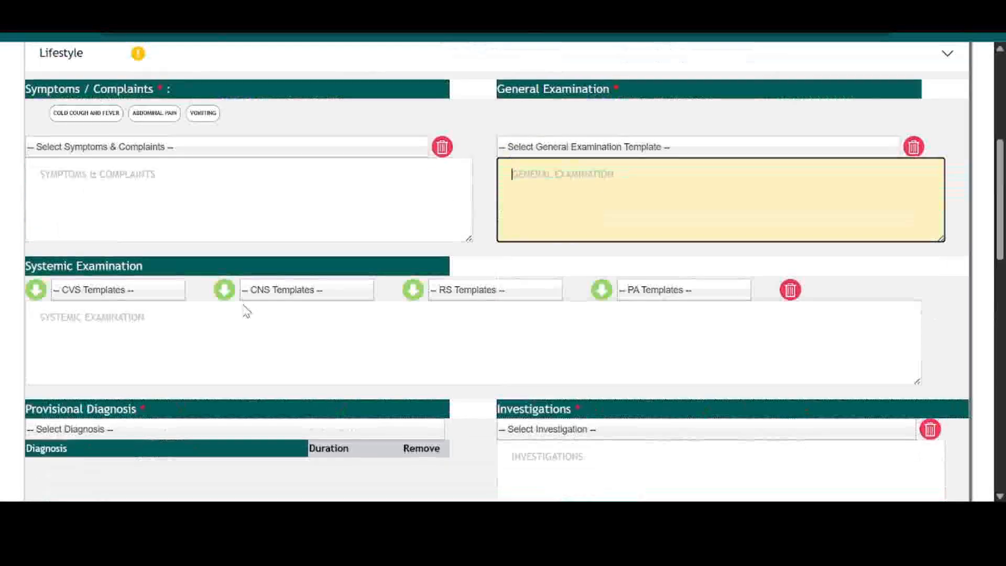
scroll(246, 311, down, 3)
scroll(433, 296, down, 3)
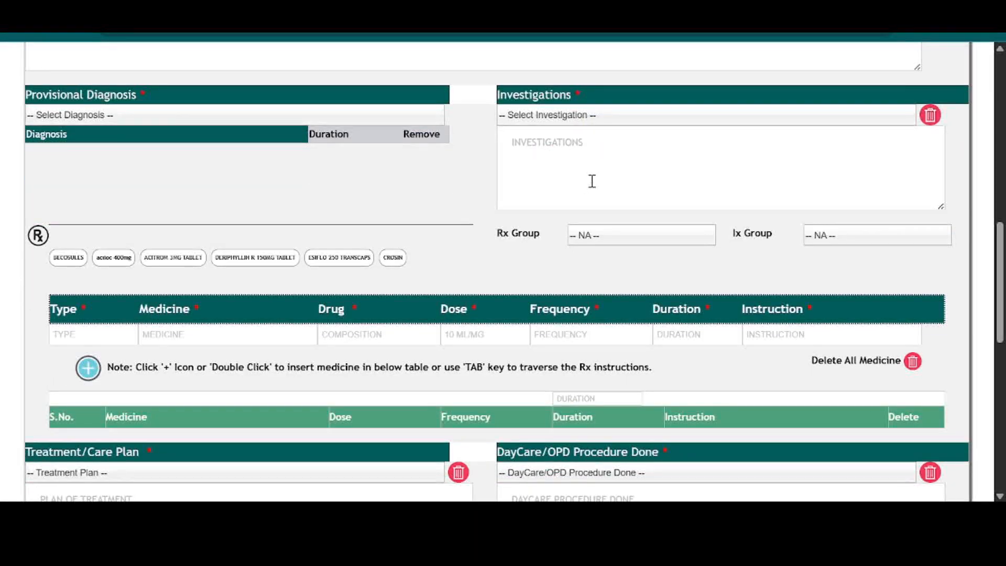
scroll(587, 180, down, 3)
scroll(584, 183, down, 2)
scroll(691, 257, up, 3)
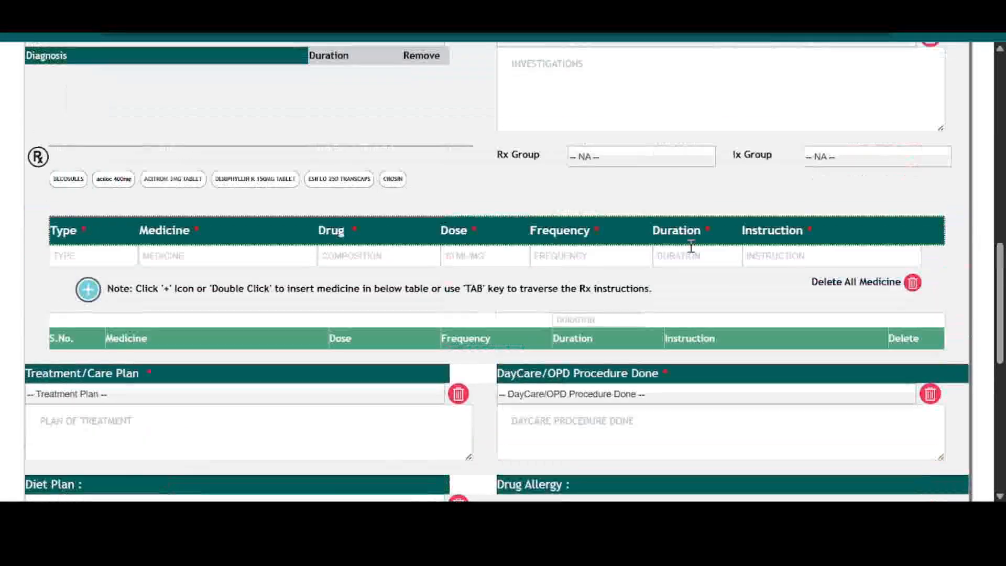
scroll(691, 258, up, 3)
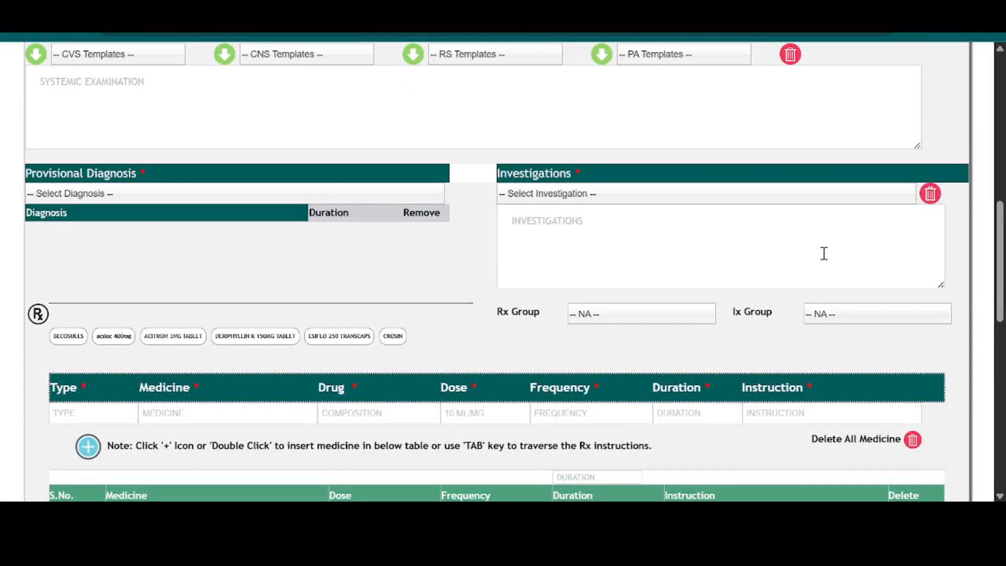
Review the treatment plan, procedure, diet, drug allergy, follow-up, referral and ICD Code-10 sections down to the Rx History.
scroll(824, 253, down, 6)
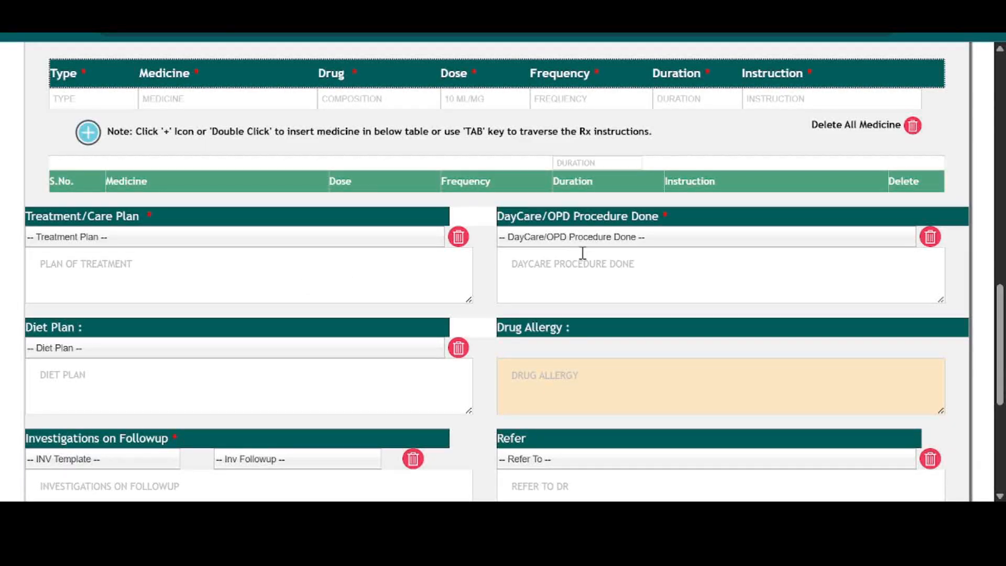
click(576, 278)
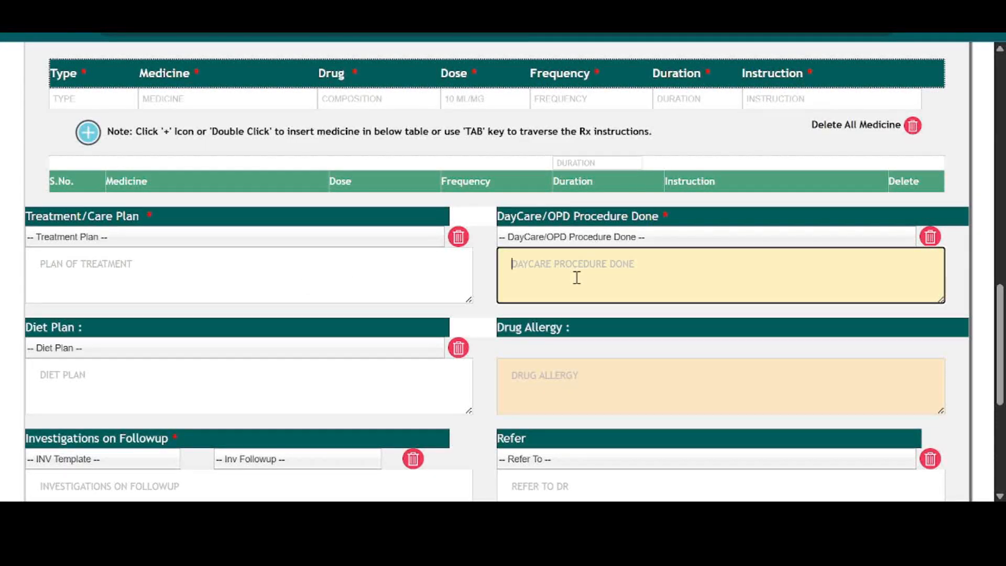
scroll(573, 277, down, 3)
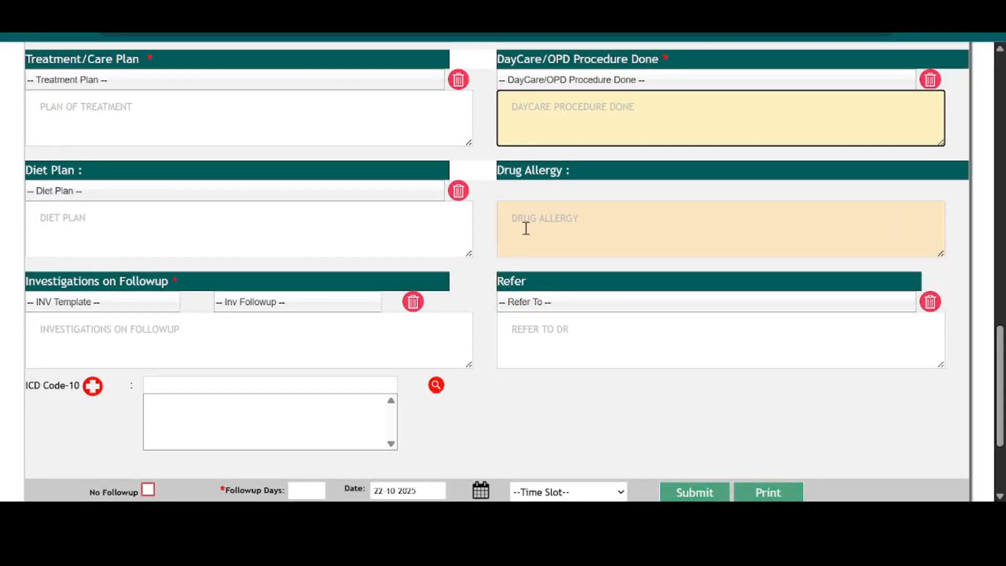
scroll(101, 314, down, 2)
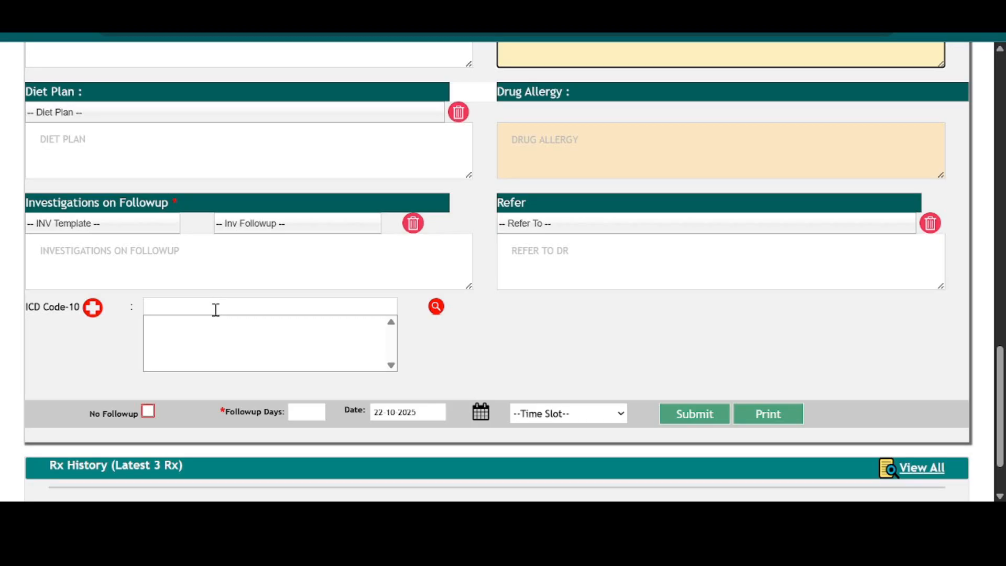
scroll(735, 366, up, 15)
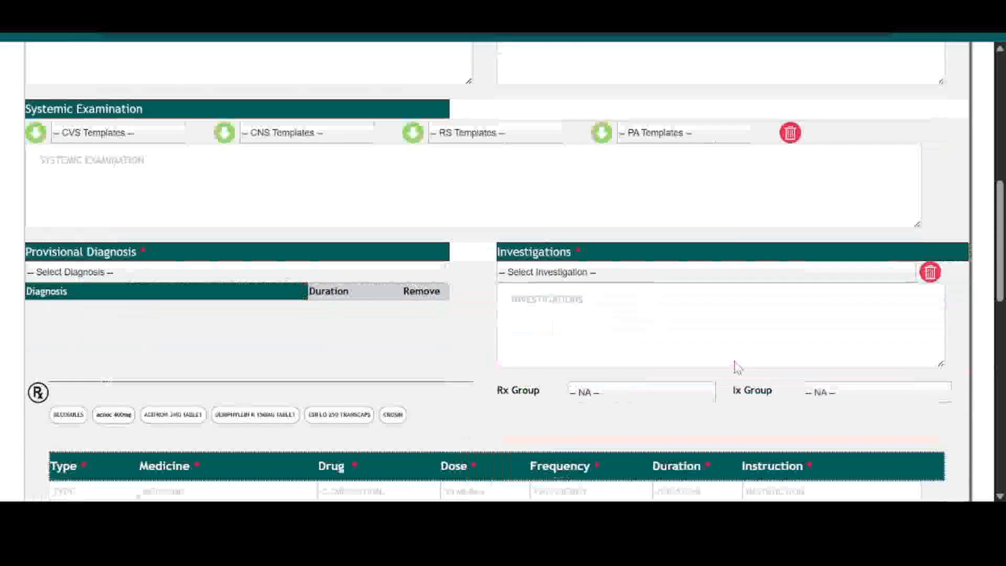
scroll(736, 367, down, 4)
scroll(738, 366, down, 12)
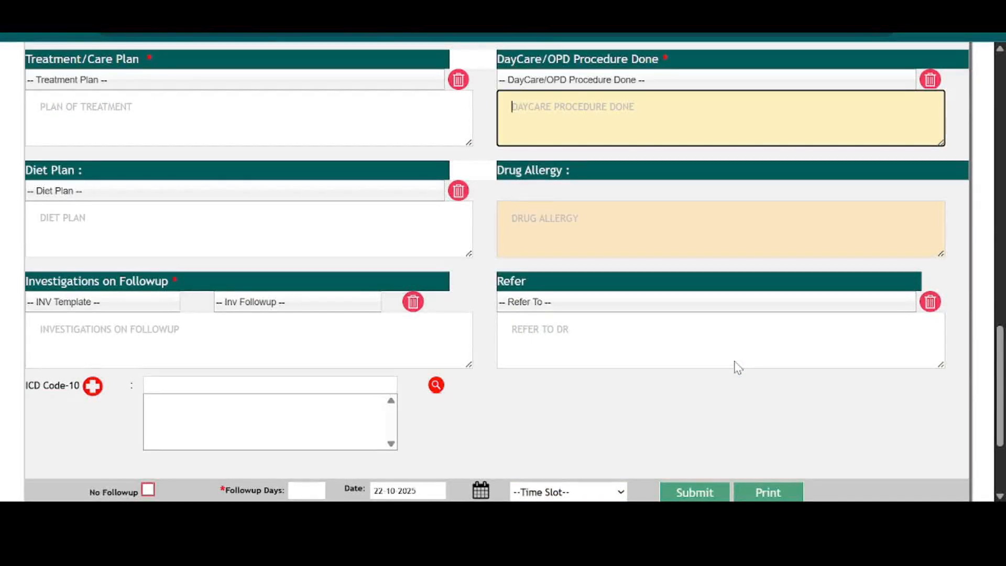
scroll(730, 370, up, 13)
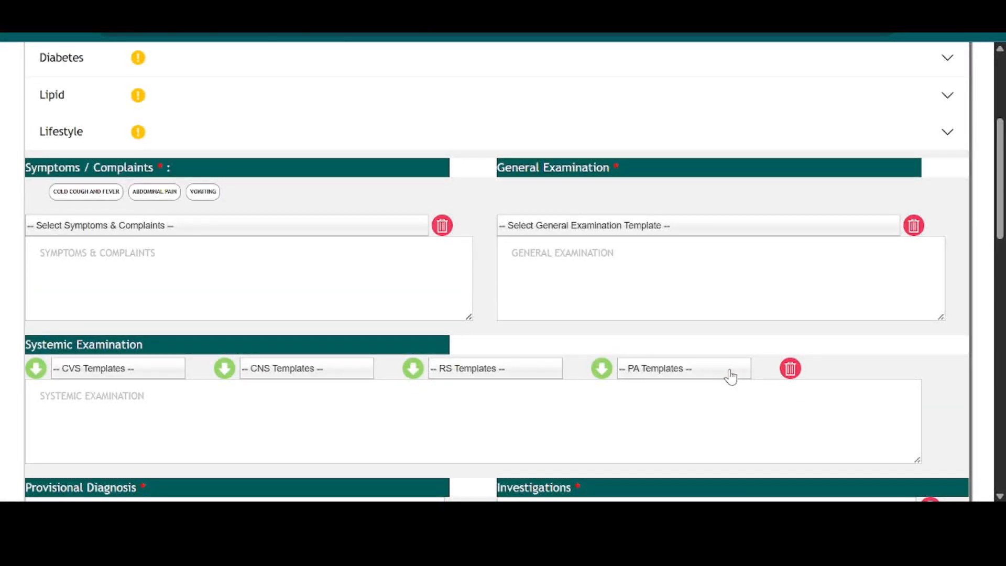
scroll(731, 376, up, 5)
scroll(733, 374, down, 10)
scroll(718, 396, down, 3)
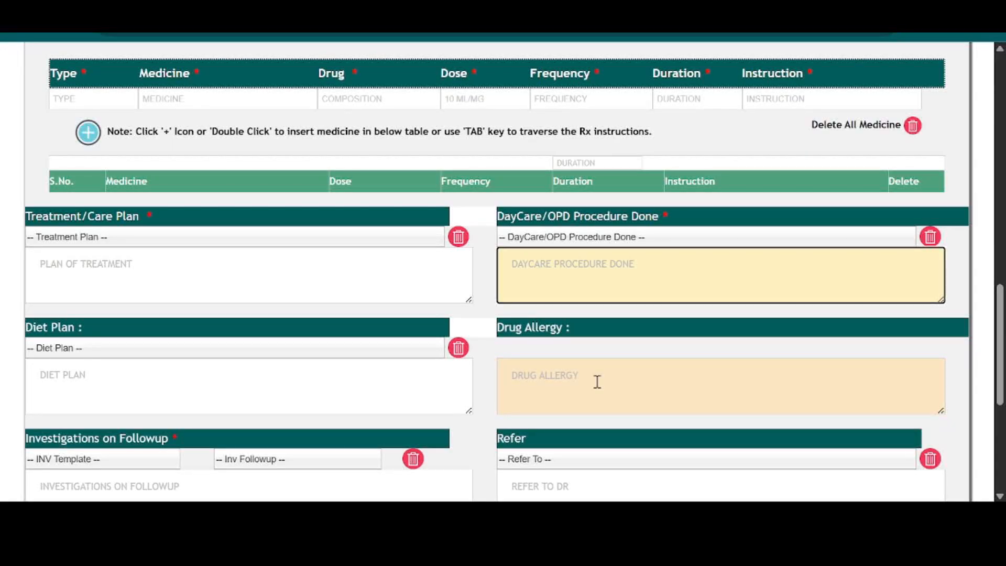
scroll(598, 381, down, 3)
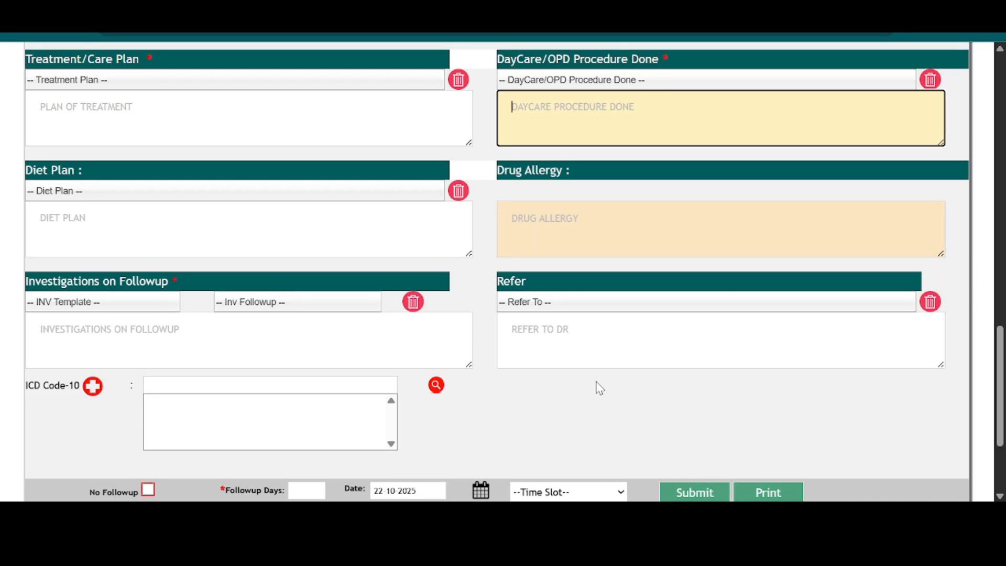
scroll(598, 386, down, 3)
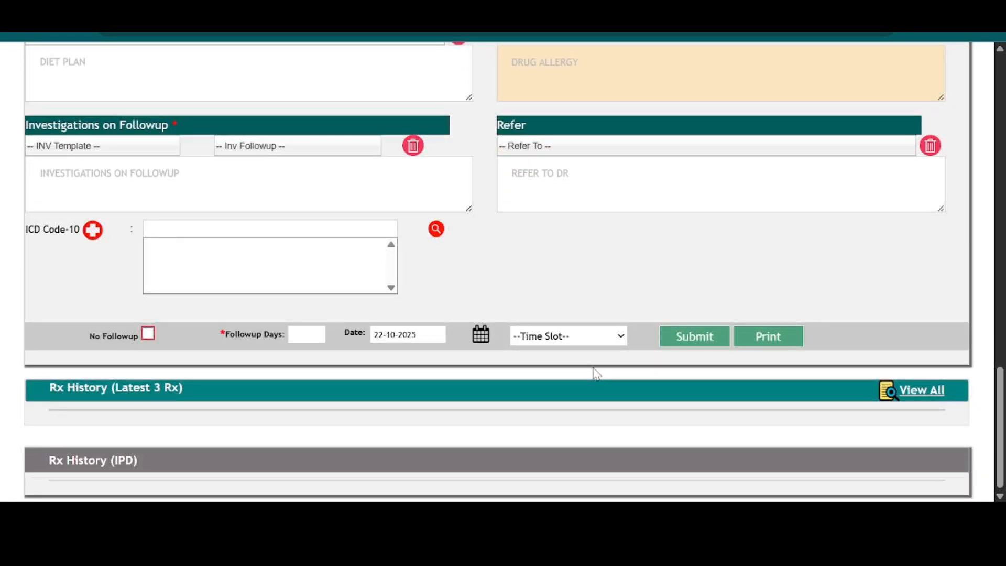
scroll(550, 370, up, 10)
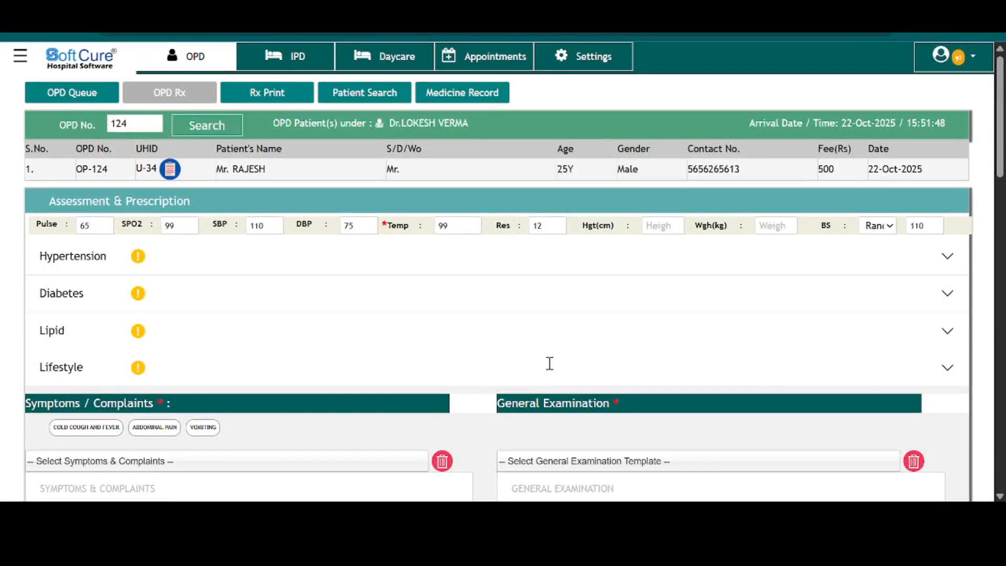
Return to the OPD Queue and open the completed patient's prescription at its Rx History section.
click(89, 101)
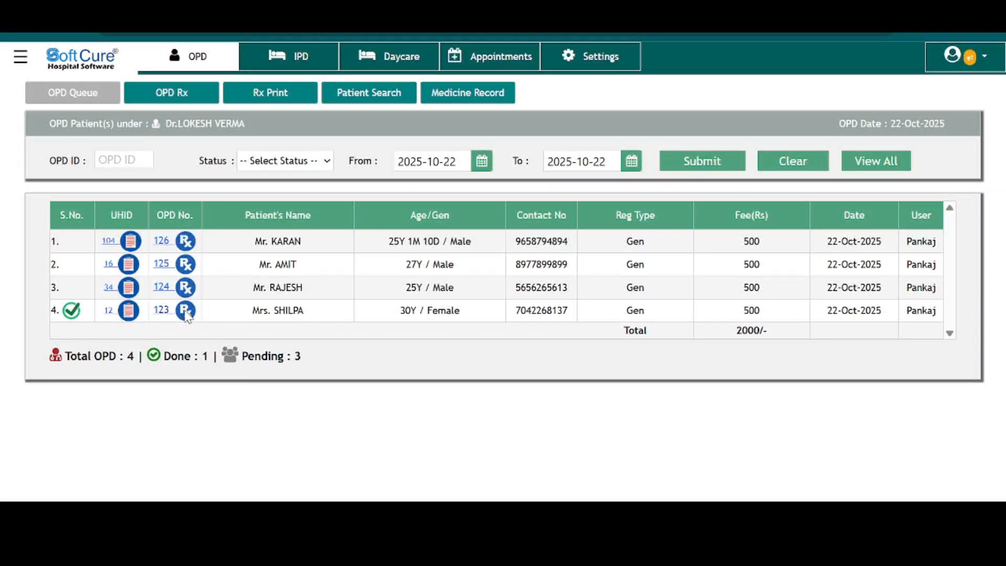
click(185, 310)
scroll(652, 310, down, 15)
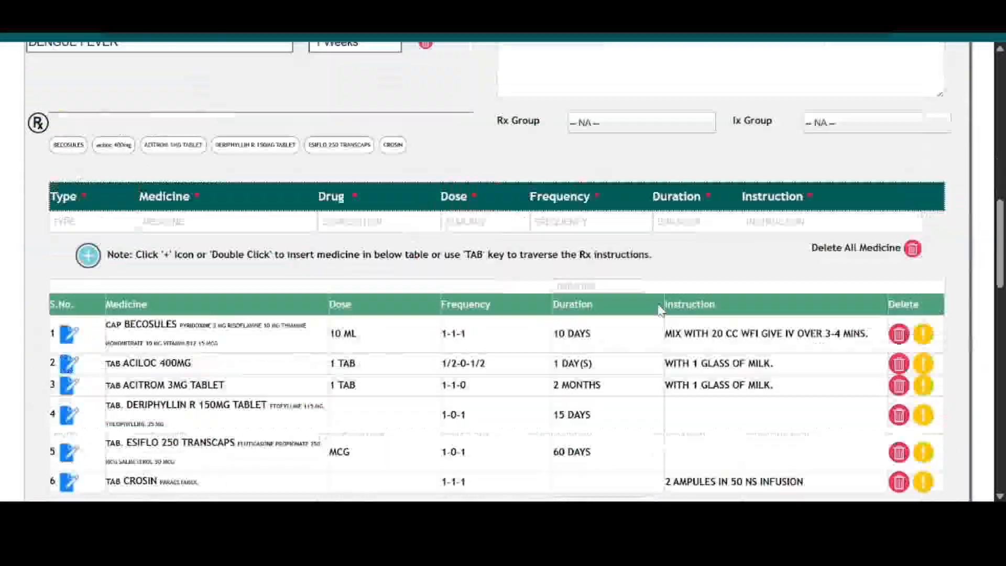
scroll(659, 310, down, 15)
scroll(662, 307, up, 3)
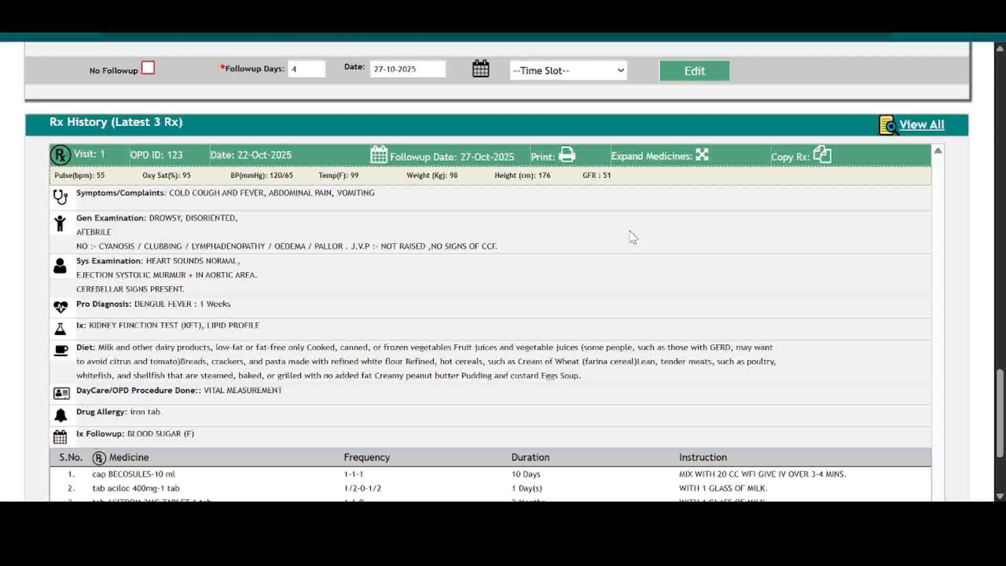
scroll(489, 287, down, 2)
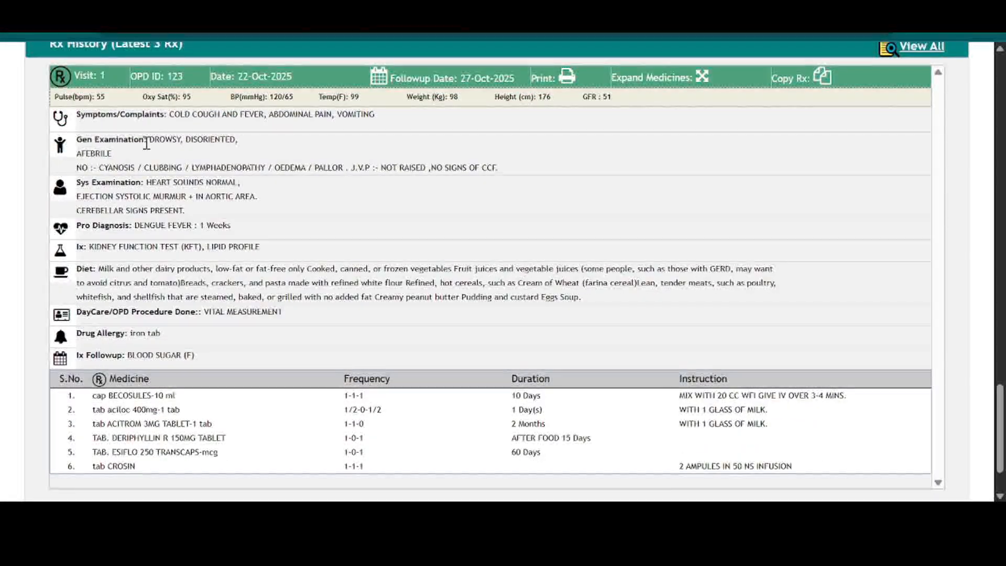
Examine the past visit's symptoms, general examination, diet, drug allergy, follow-up investigation and medicines in the Rx History.
drag(179, 116, 279, 115)
click(153, 134)
drag(150, 139, 112, 154)
click(266, 295)
double_click(140, 337)
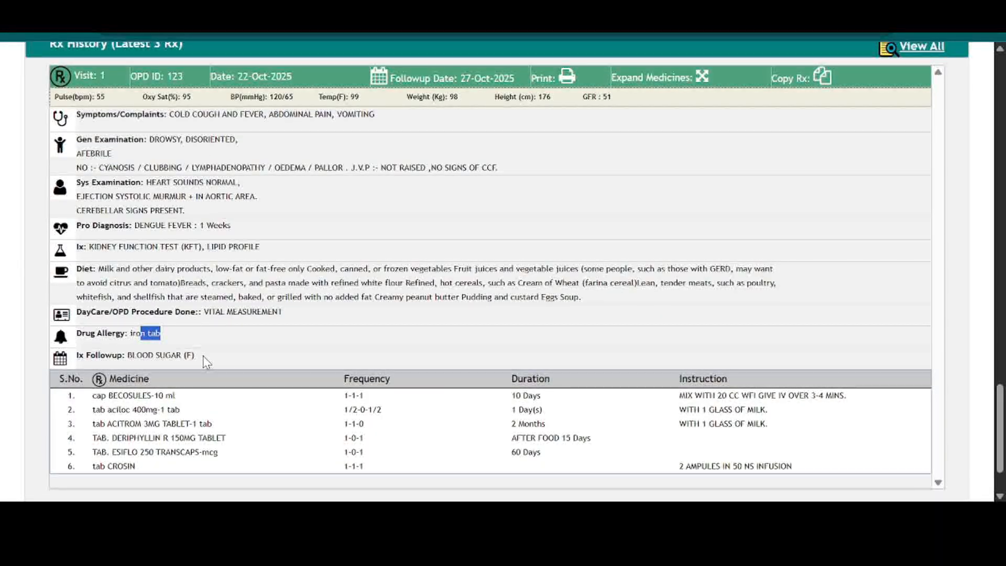
drag(216, 357, 162, 361)
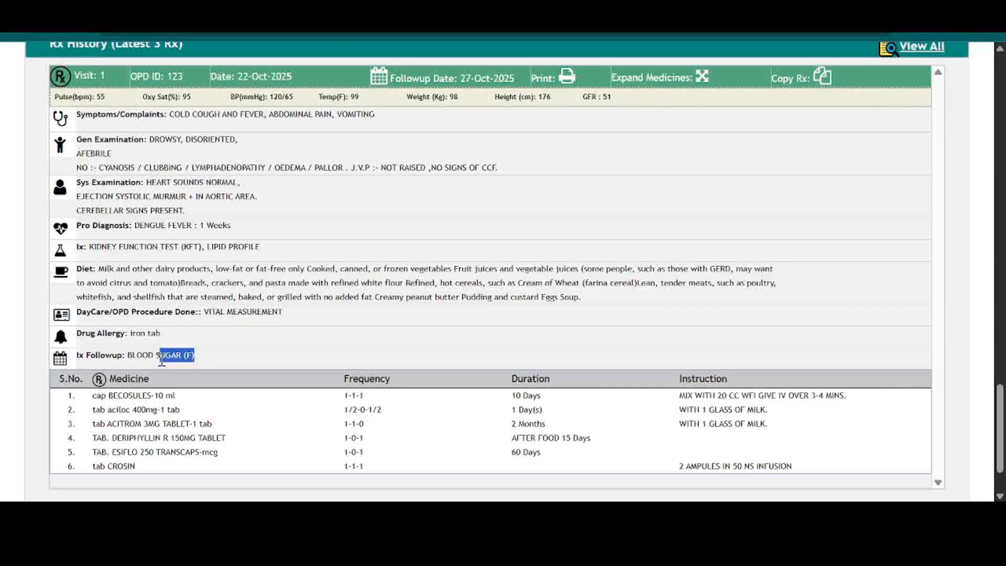
scroll(726, 380, down, 3)
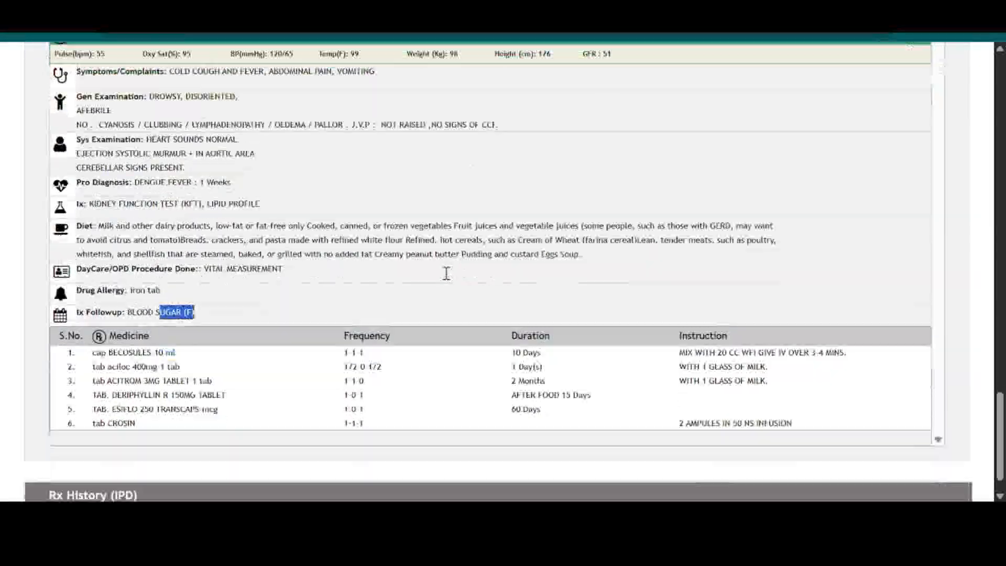
scroll(785, 404, up, 3)
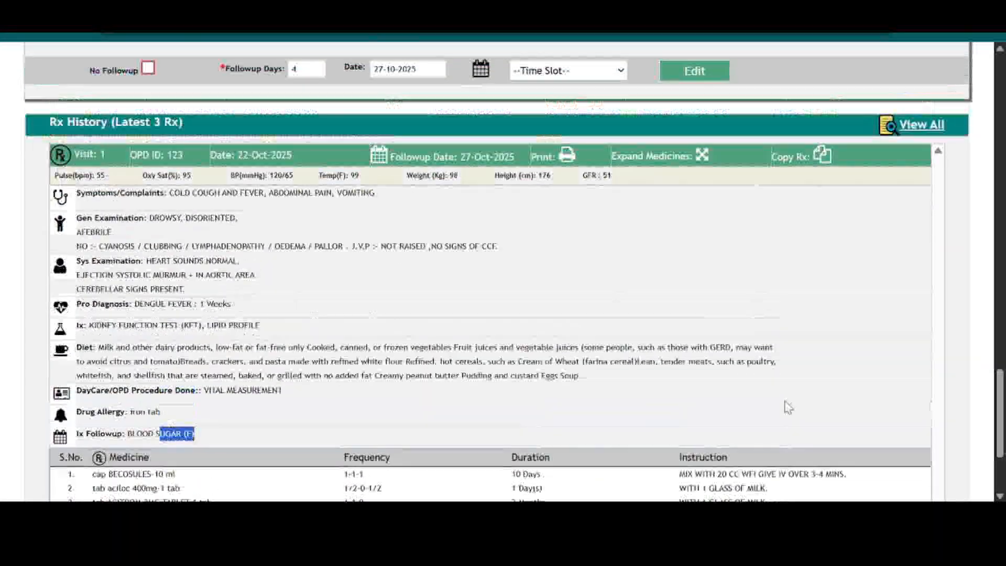
Compare the filled prescription's sections with the past visit's vitals, diagnosis, diet and medicines in the Rx History.
scroll(776, 373, down, 1)
scroll(779, 371, up, 15)
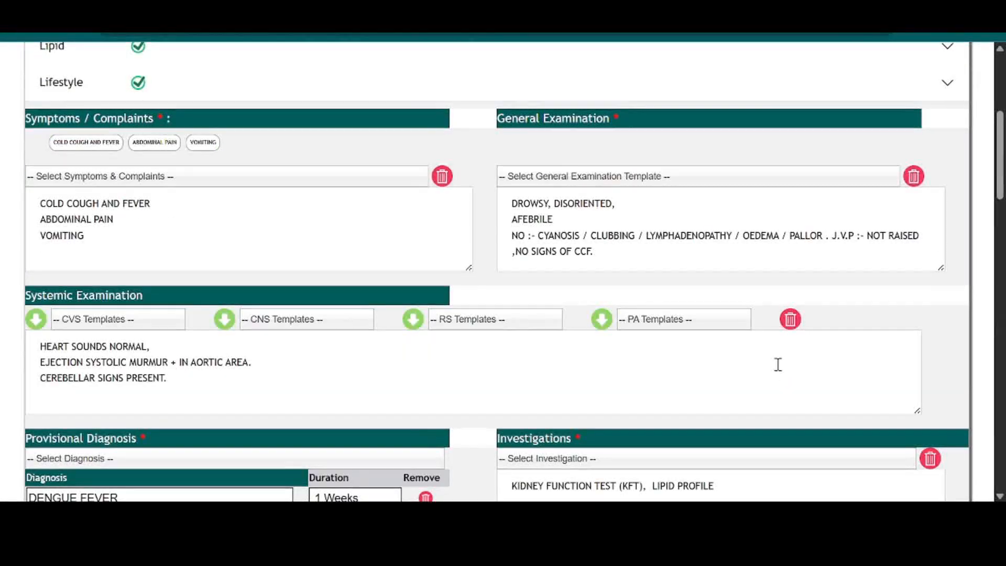
scroll(777, 361, up, 5)
scroll(777, 362, down, 12)
scroll(777, 366, down, 10)
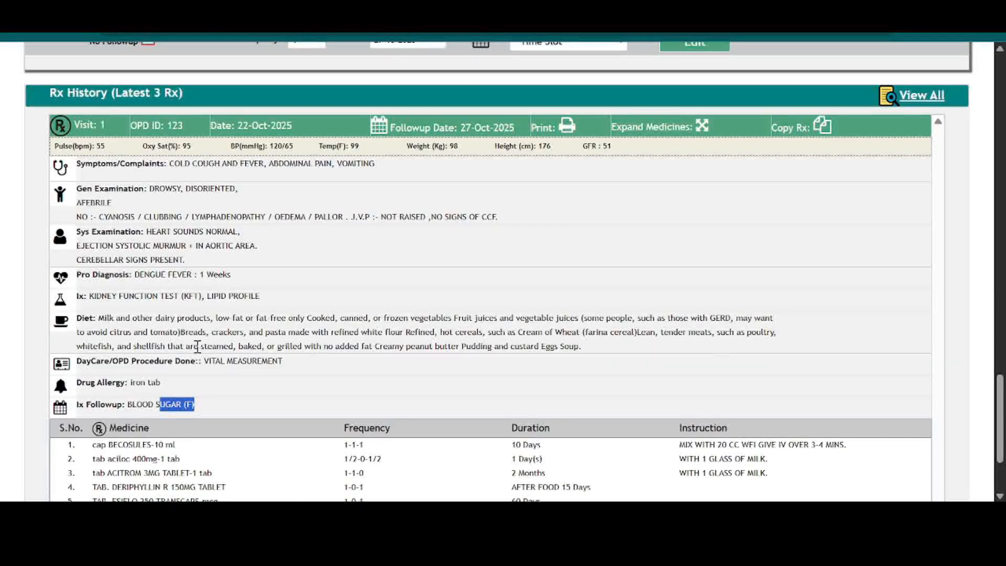
scroll(512, 332, down, 2)
click(432, 326)
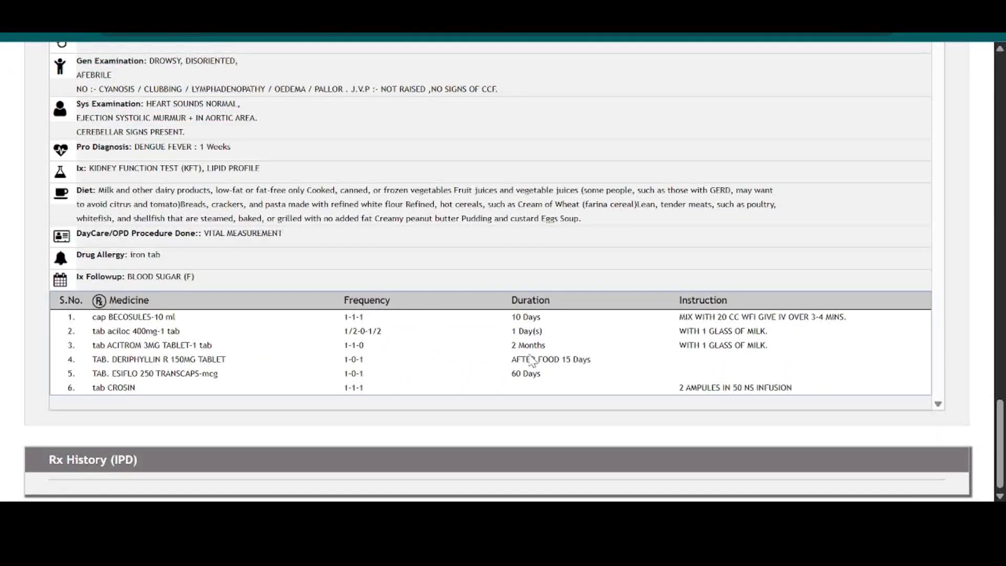
scroll(492, 352, up, 2)
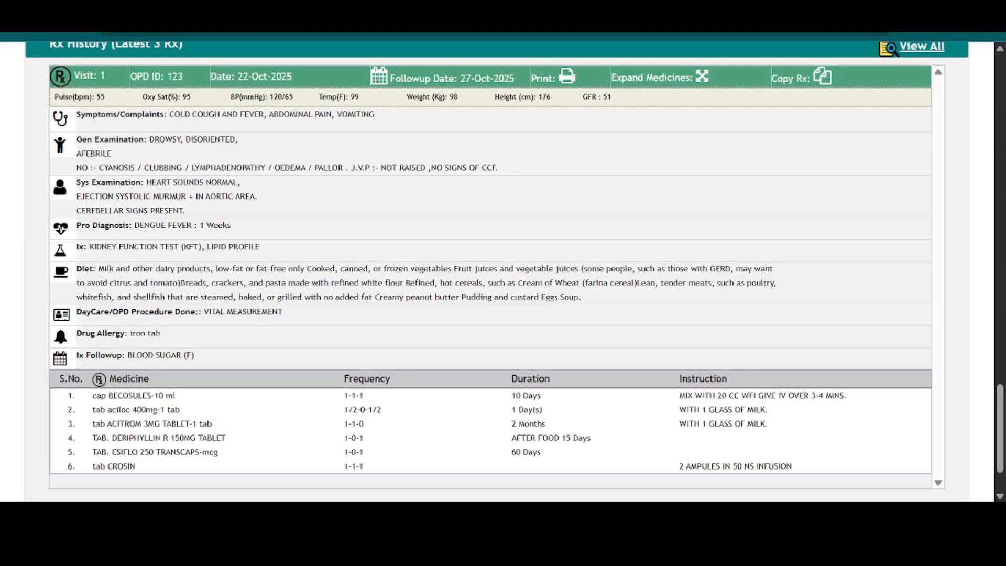
scroll(837, 341, up, 3)
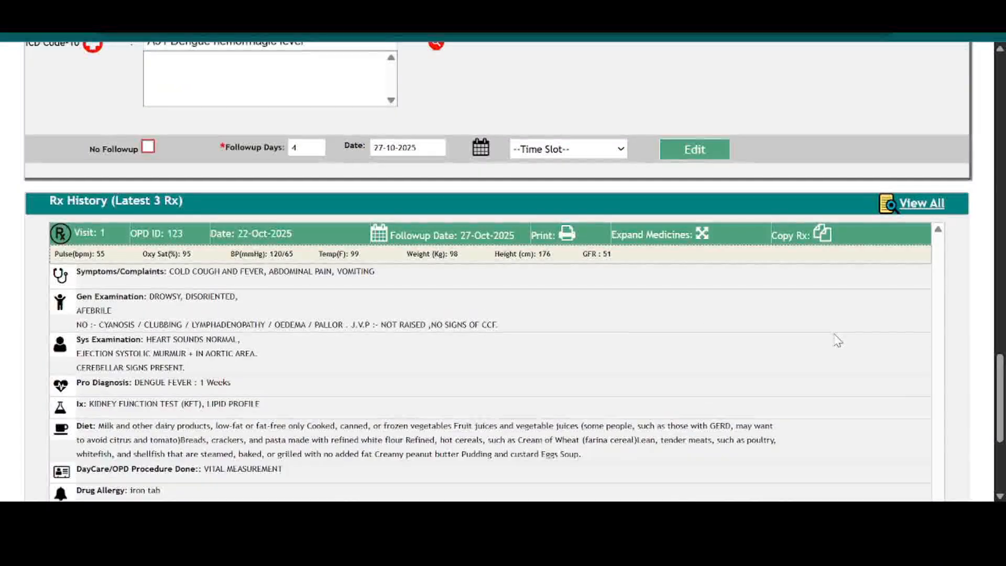
Copy the 22-Oct-2025 visit's Rx from the Rx History into the current prescription and check its medicine table.
triple_click(785, 239)
click(817, 287)
scroll(772, 278, up, 10)
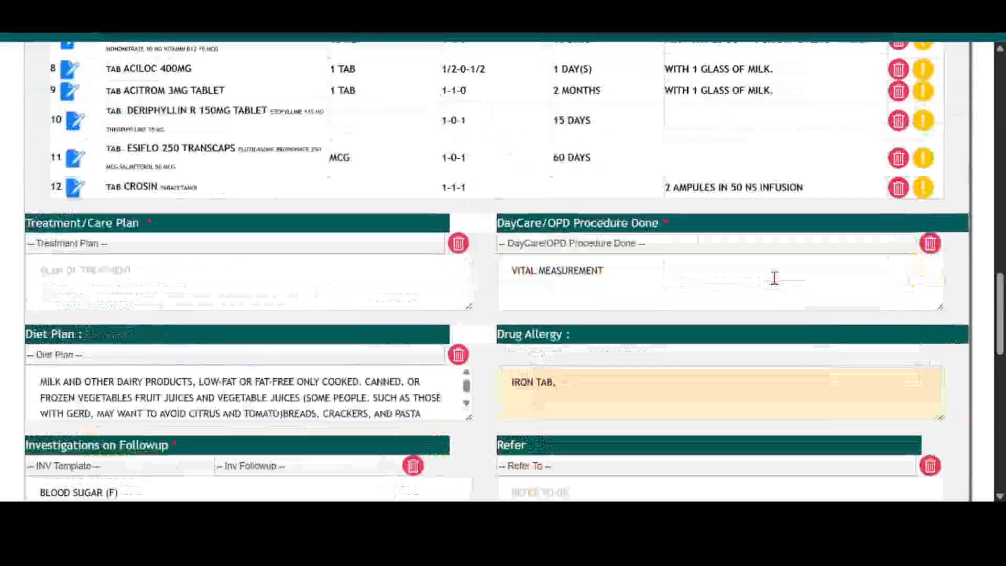
scroll(927, 178, up, 1)
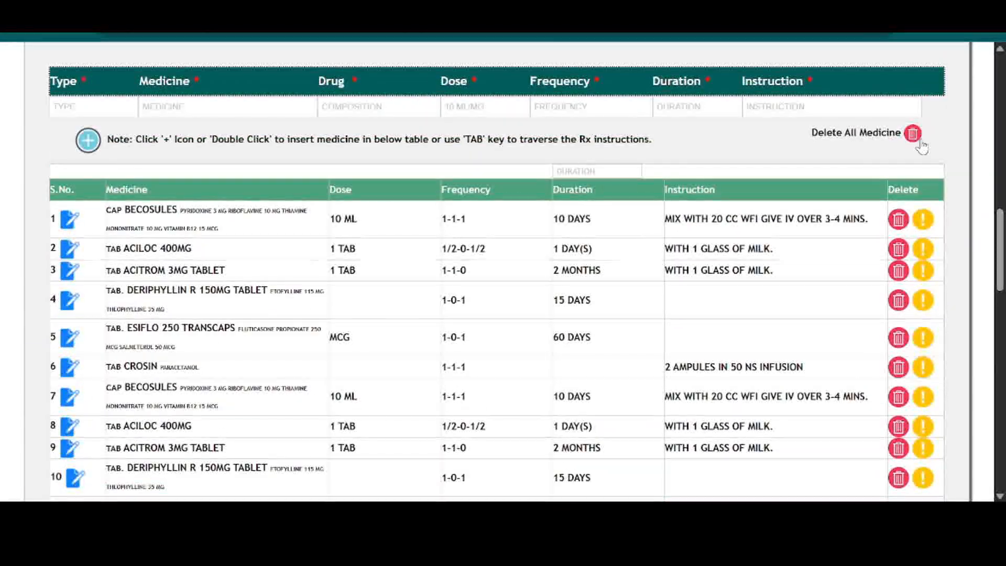
Delete all medicines from the prescription and copy the 22-Oct-2025 visit's Rx from the Rx History again.
click(914, 137)
scroll(759, 262, down, 10)
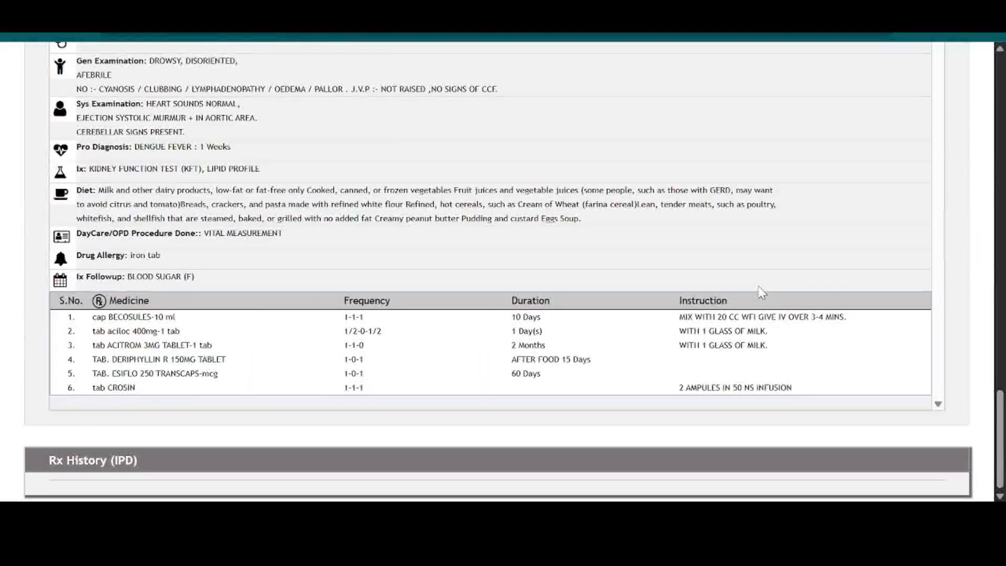
scroll(838, 283, up, 4)
scroll(823, 236, down, 5)
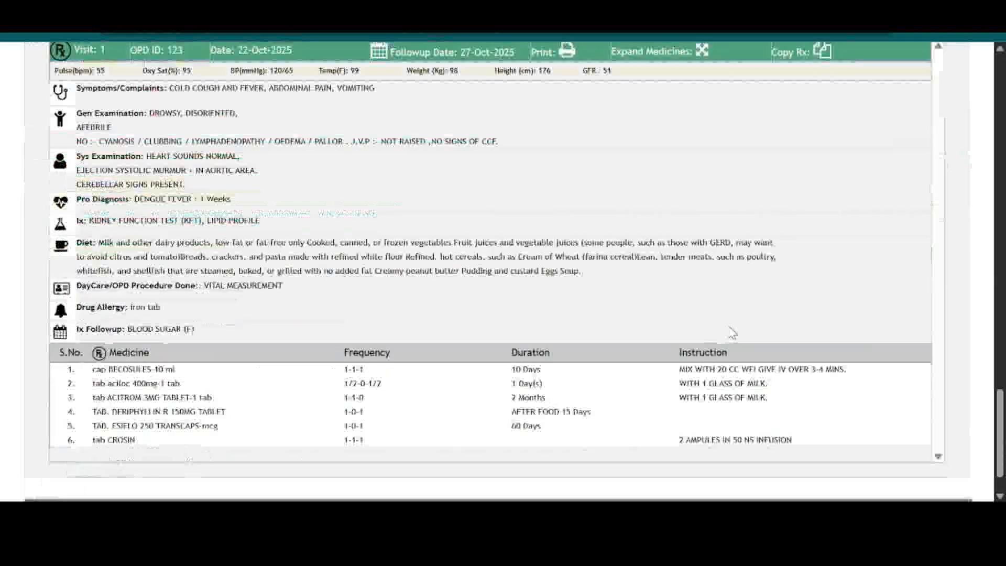
Strike out CAP BECOSULES in the prescription's medicine table without deleting its row.
scroll(622, 373, up, 20)
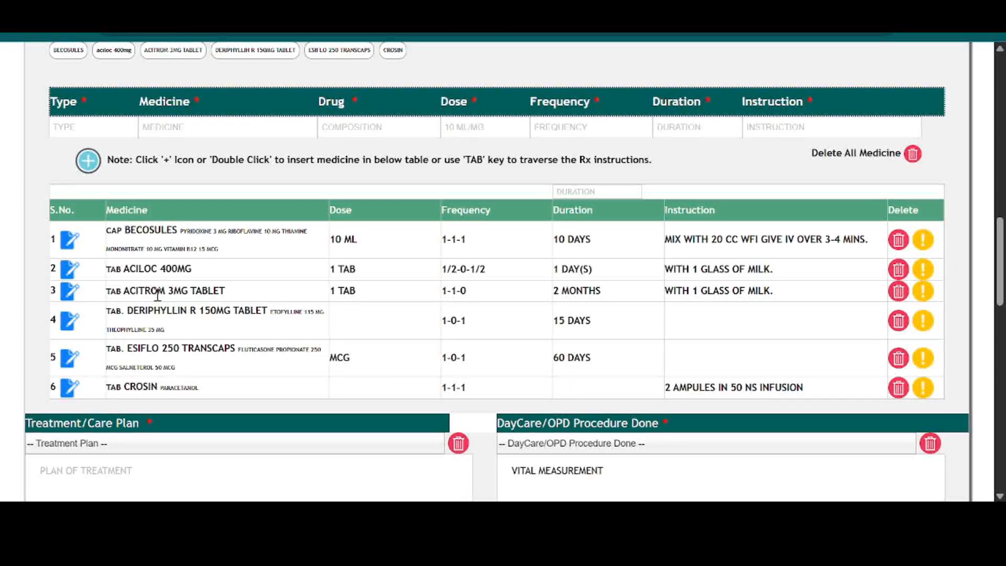
click(923, 239)
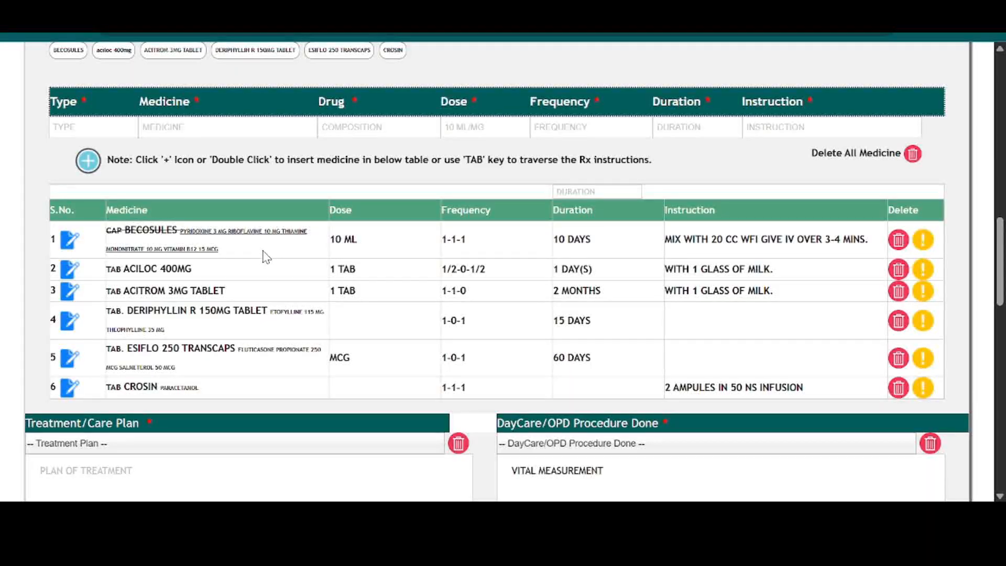
scroll(267, 257, down, 7)
Open the Rx Print list and examine its registration date, Rx date, TAT, CDSS Assisted and WhatsApp columns.
scroll(341, 246, up, 15)
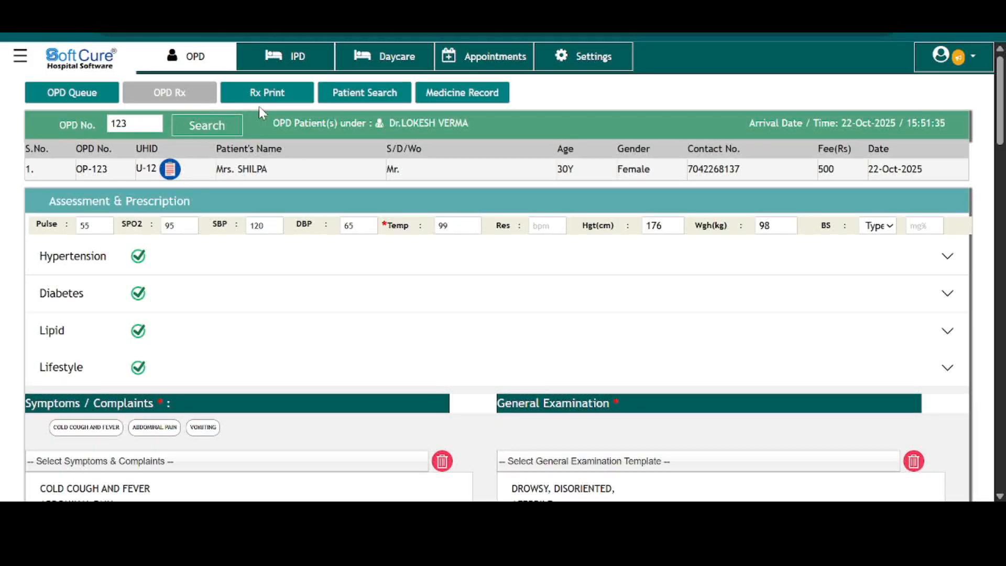
click(289, 103)
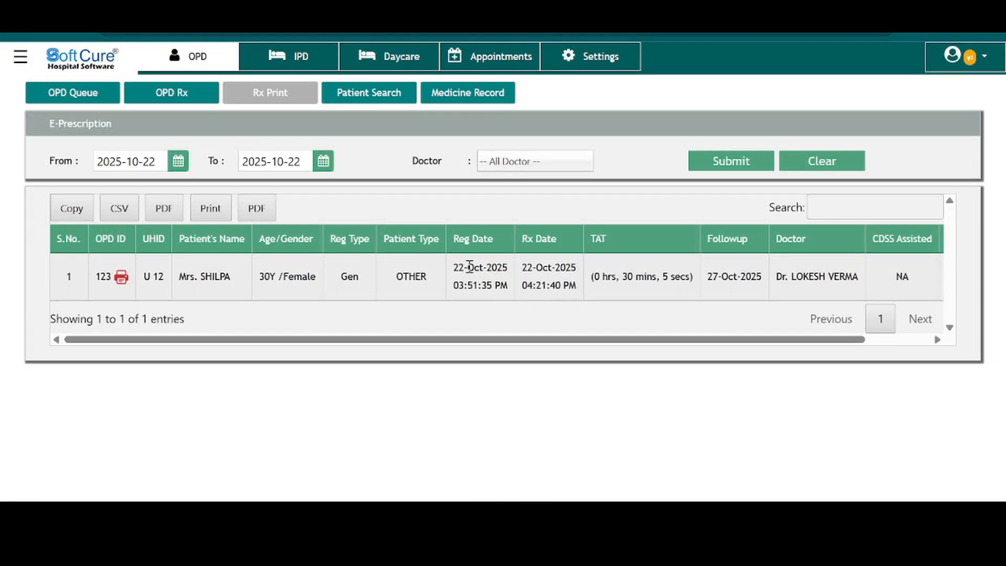
drag(594, 239, 610, 244)
drag(454, 268, 486, 268)
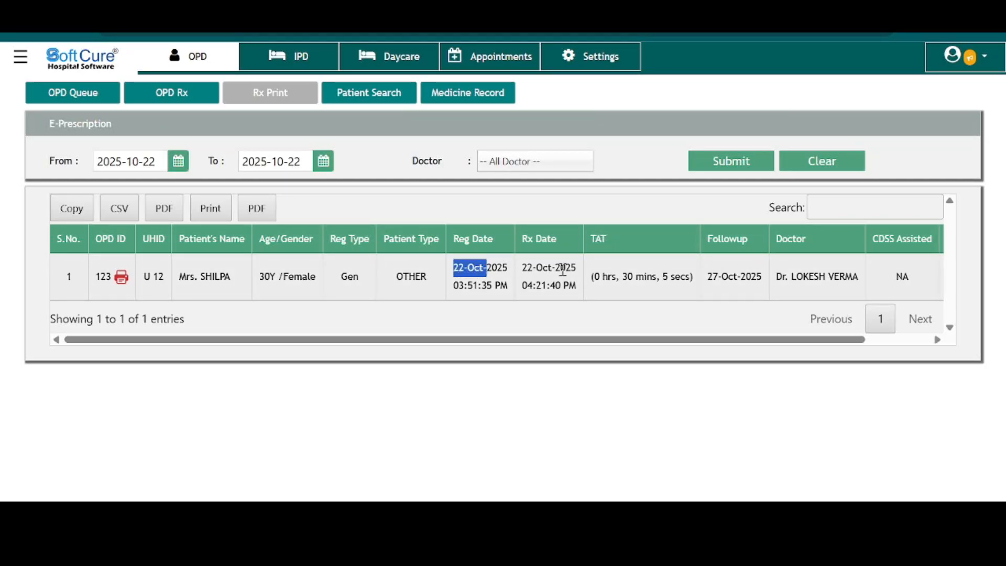
drag(669, 340, 754, 354)
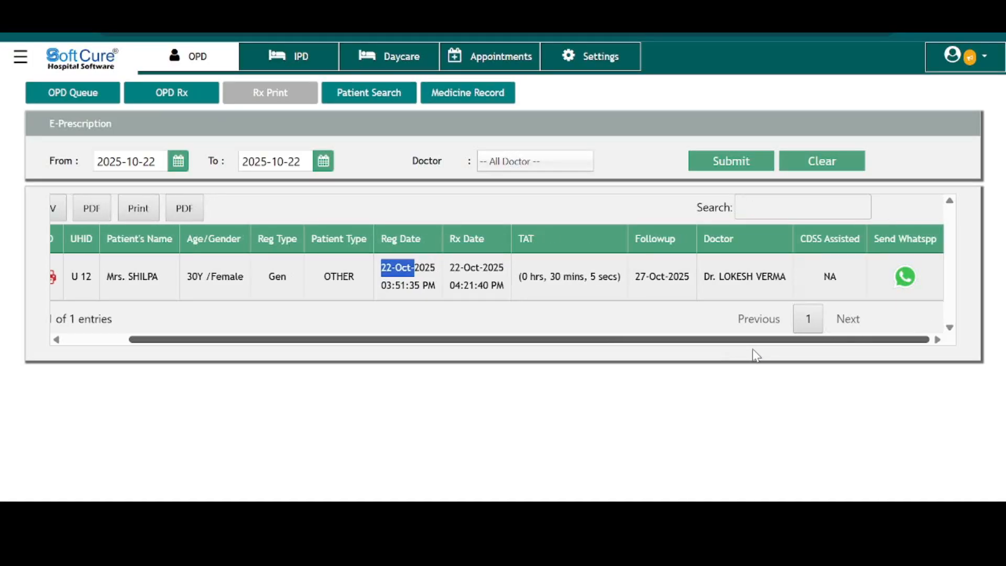
drag(800, 239, 864, 239)
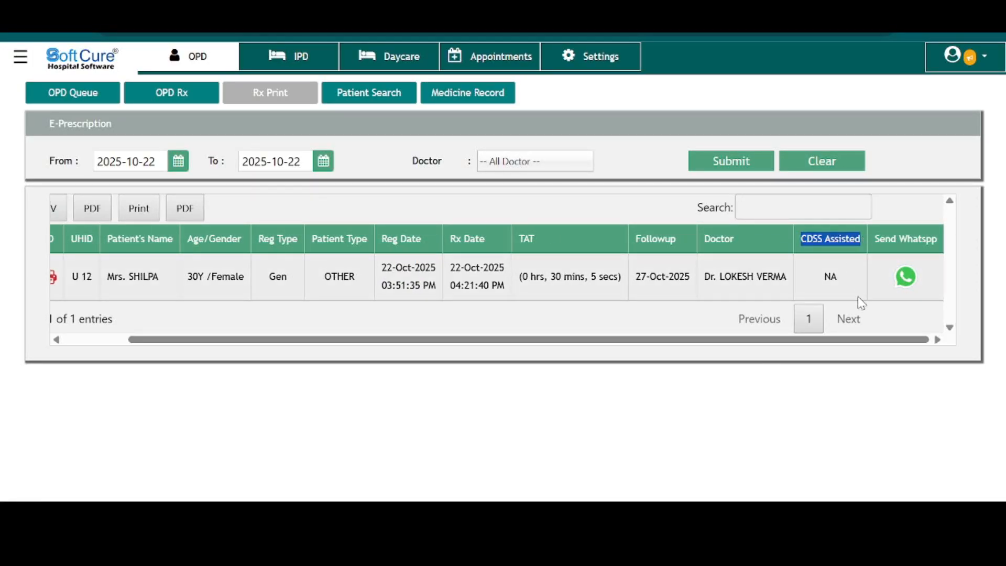
click(916, 321)
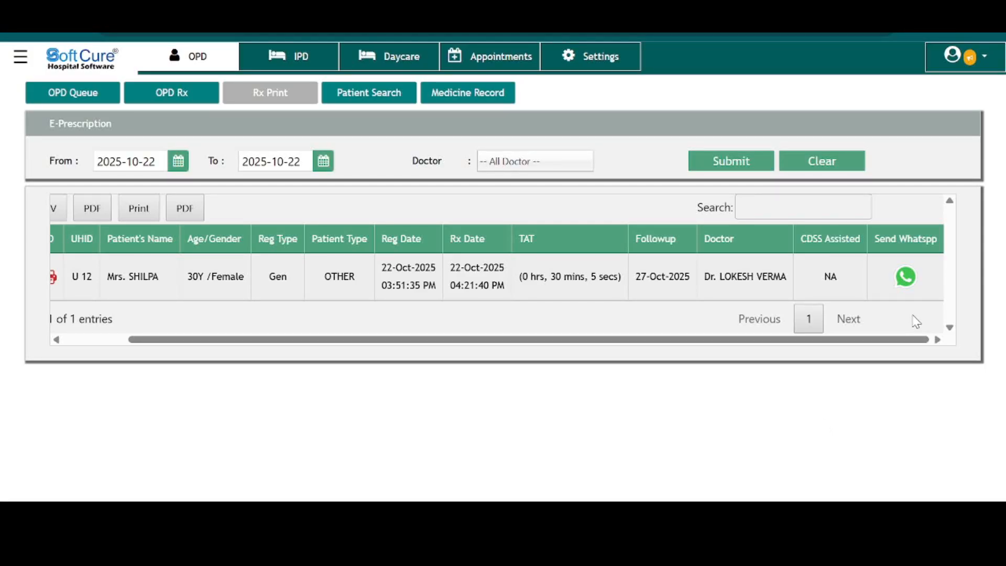
drag(935, 242, 905, 234)
Search for a patient by UHID in Patient Search and expand the first listed visit.
click(375, 102)
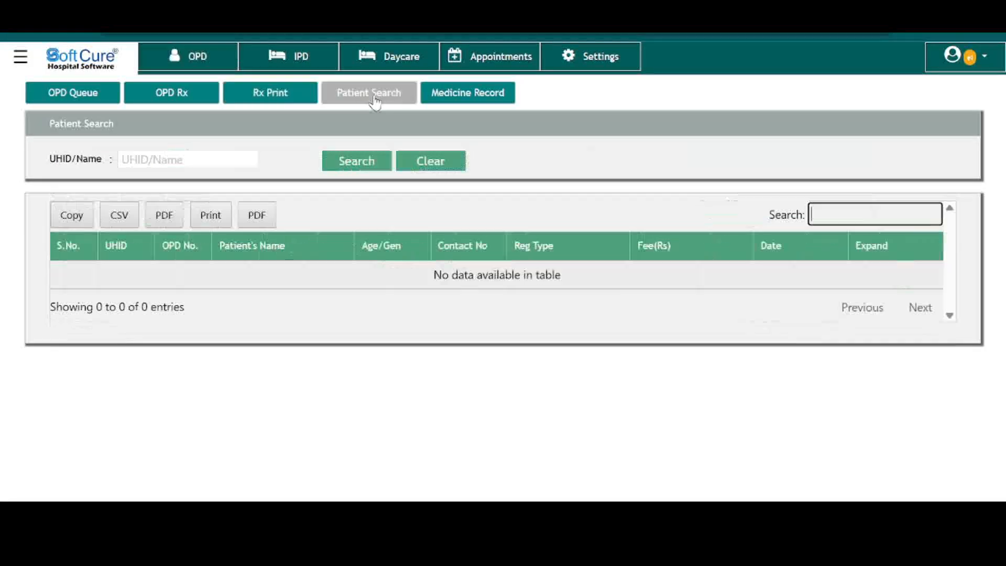
click(190, 158)
text(1)
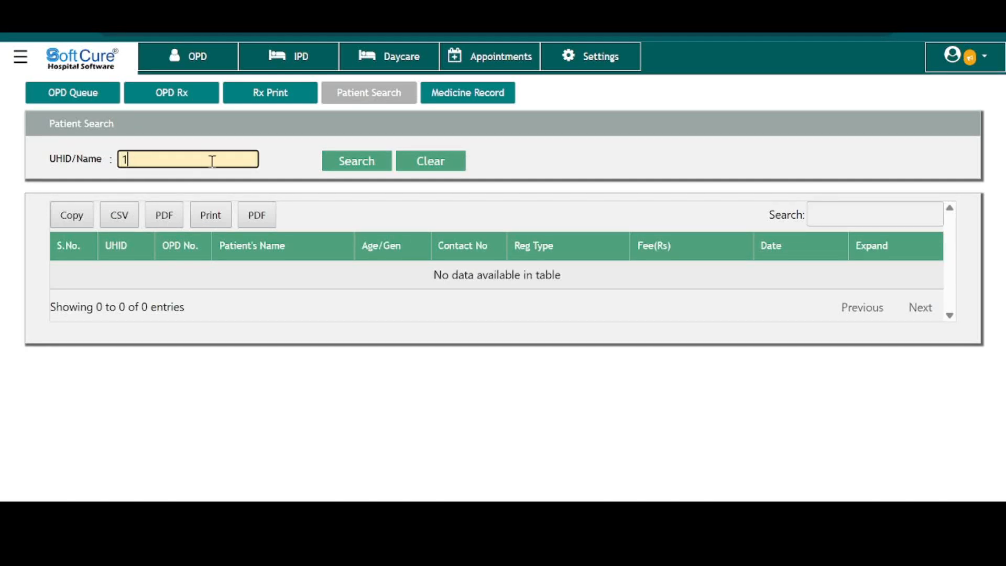
click(348, 170)
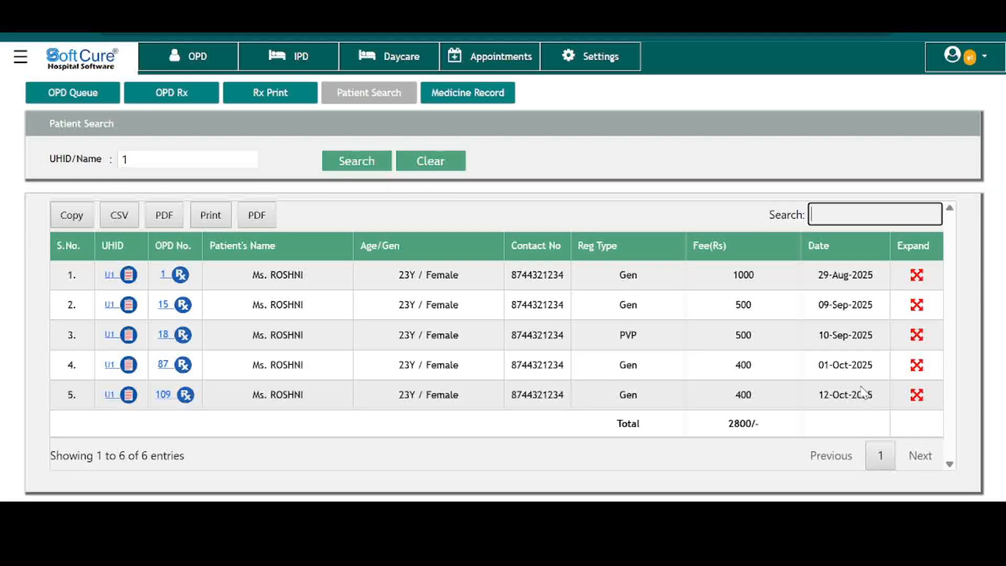
click(919, 284)
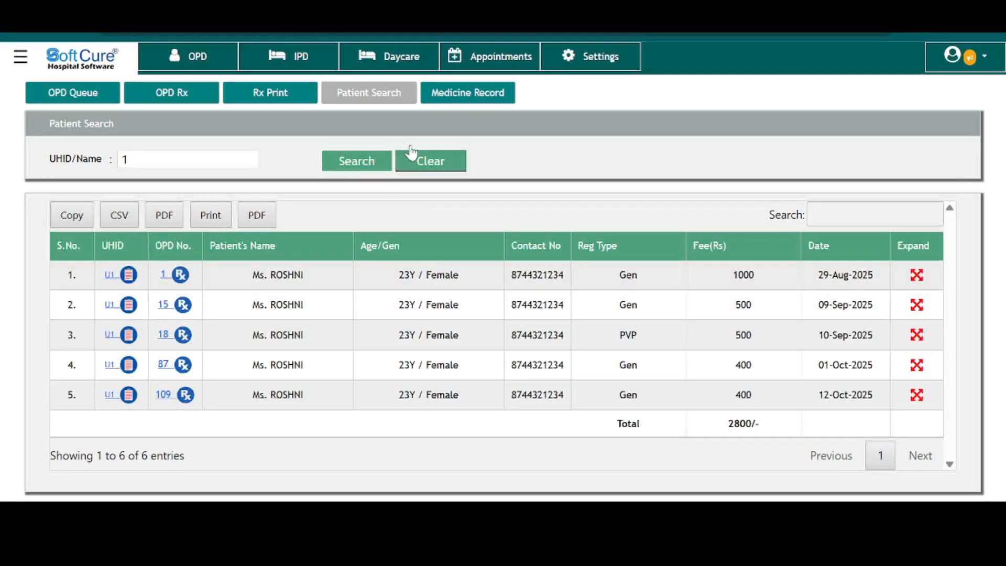
Open the Medicine Record for 2025-10-22 and examine the listed medicines with their prescription and patient counts.
click(495, 96)
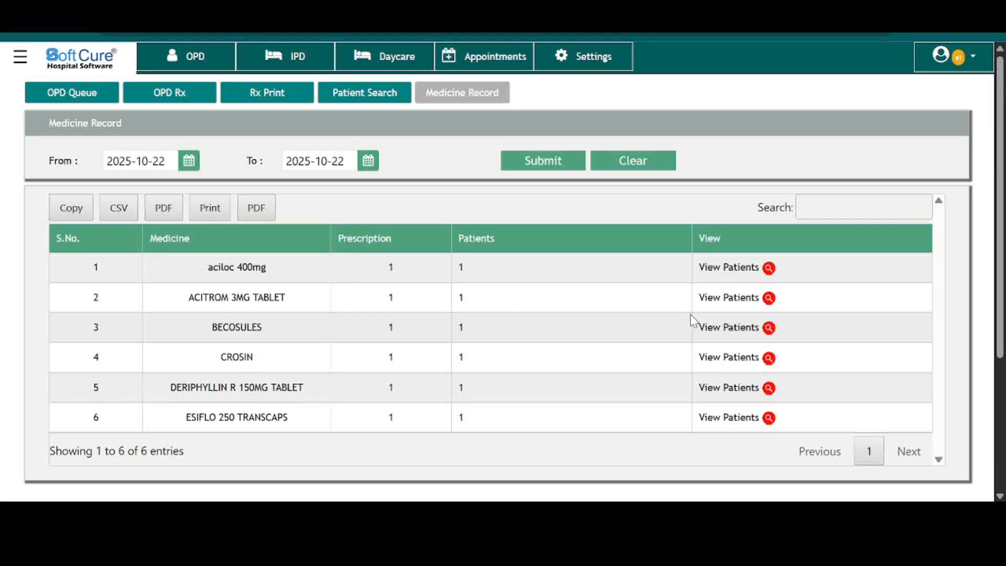
drag(263, 328, 224, 324)
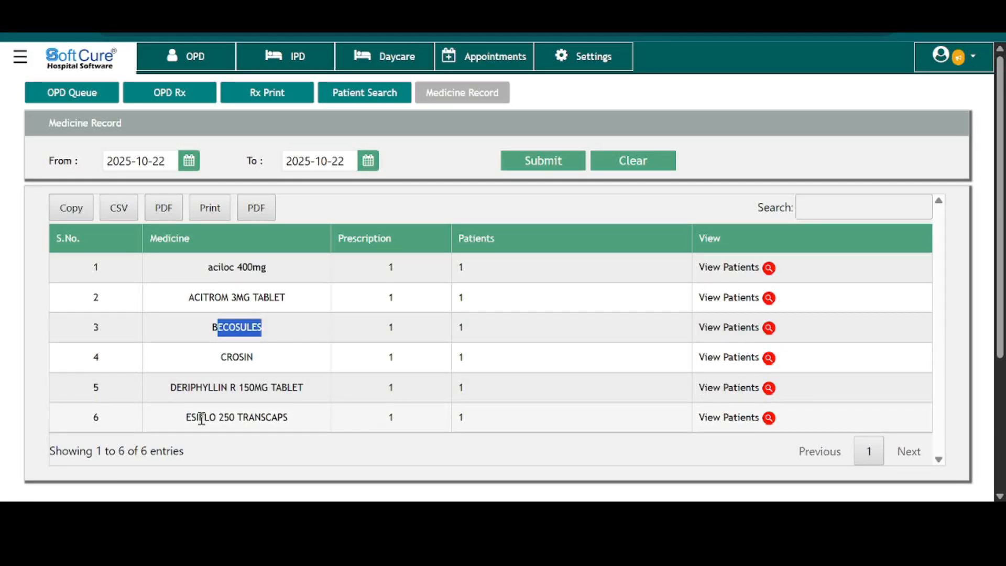
double_click(215, 297)
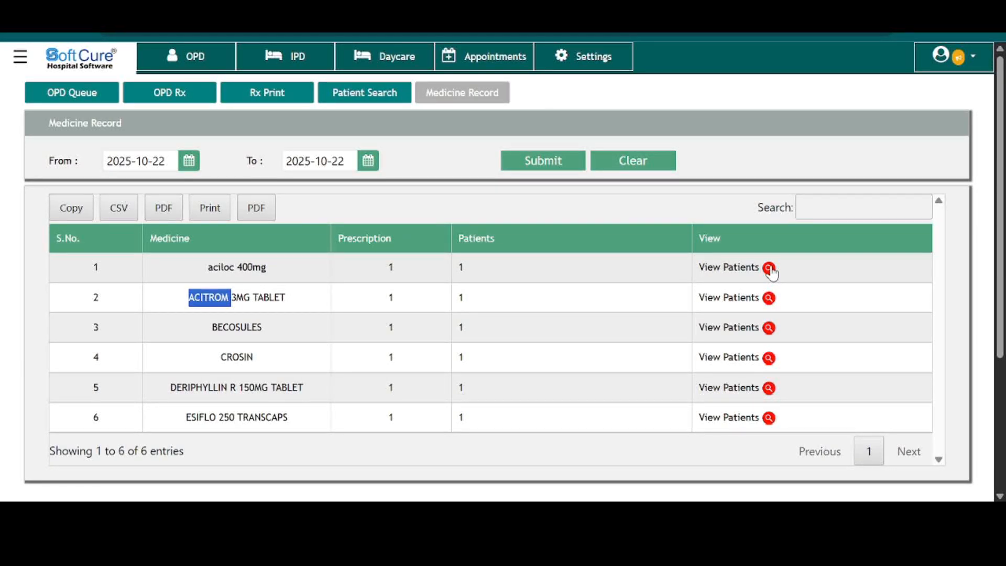
Switch from the OPD Queue to the IPD List and look through the admitted patients.
click(187, 62)
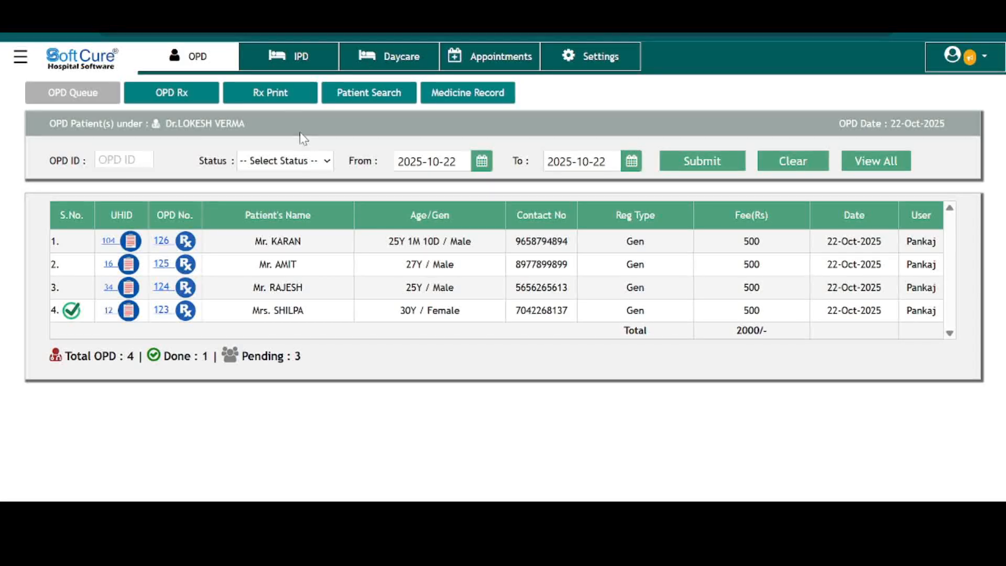
click(311, 62)
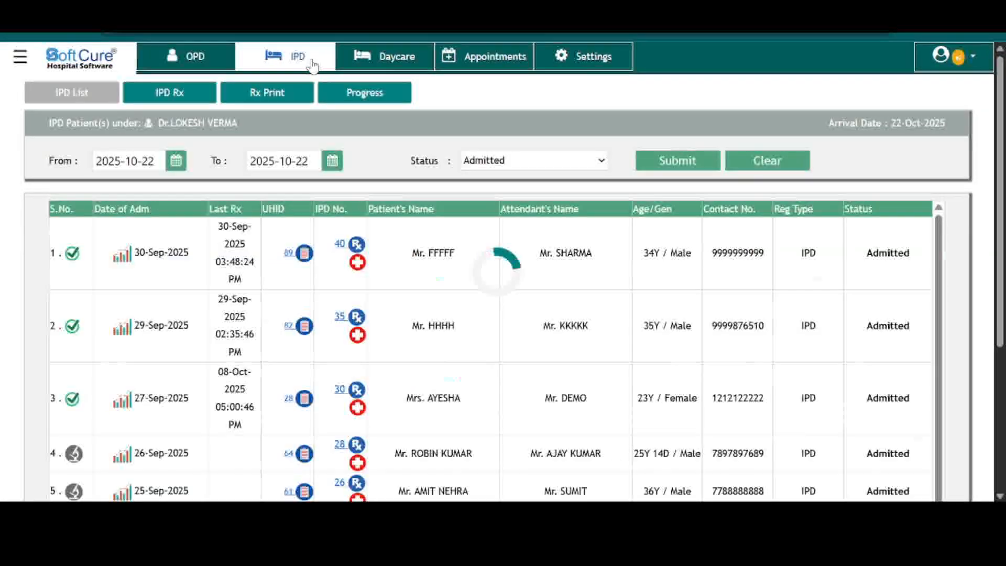
scroll(574, 394, down, 4)
scroll(575, 394, up, 4)
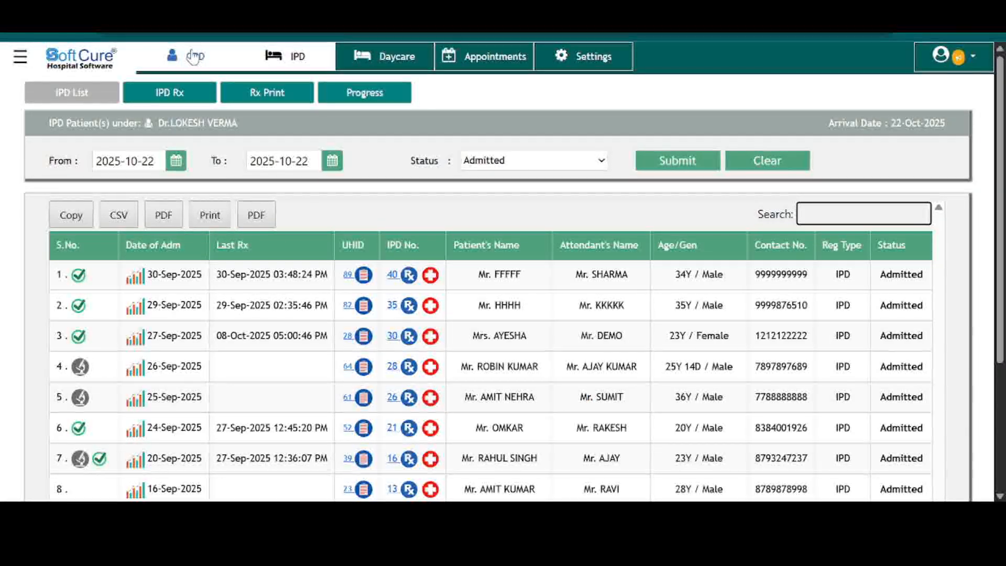
scroll(269, 151, down, 1)
scroll(270, 152, up, 1)
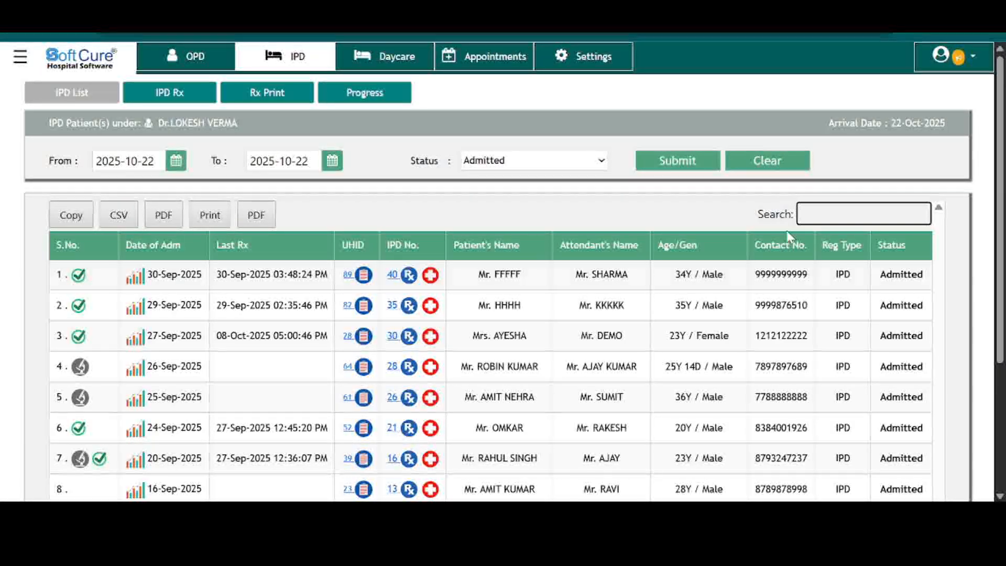
scroll(609, 232, down, 2)
scroll(609, 232, down, 3)
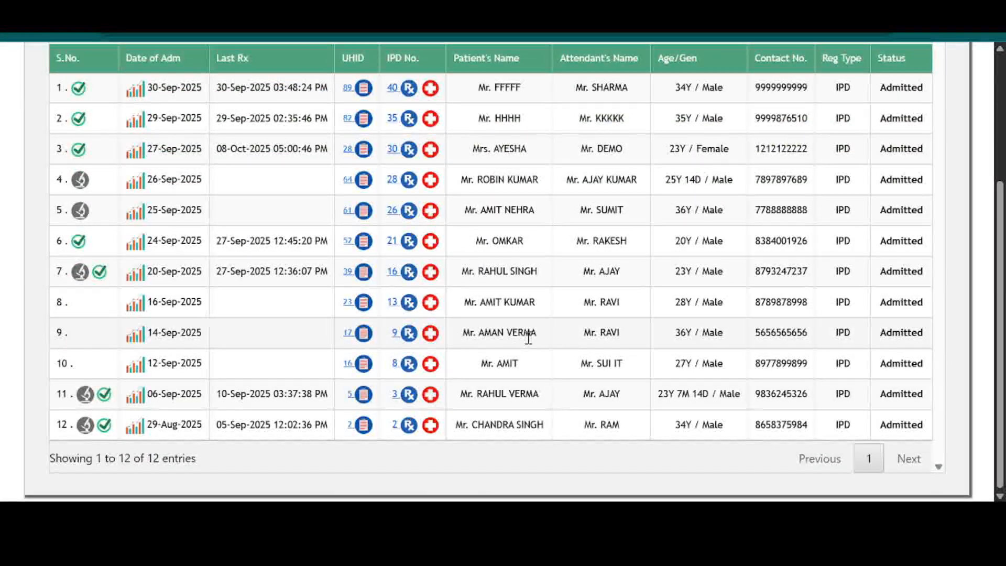
Open the IPD prescription of the patient admitted on 14-Sep-2025 and enter pulse 65 and temperature 99.
click(411, 338)
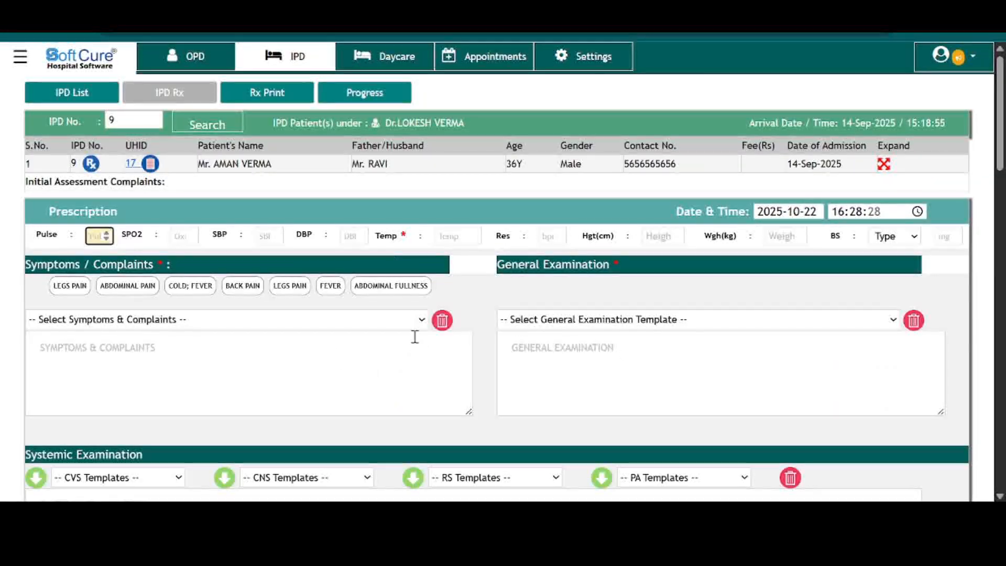
text(65)
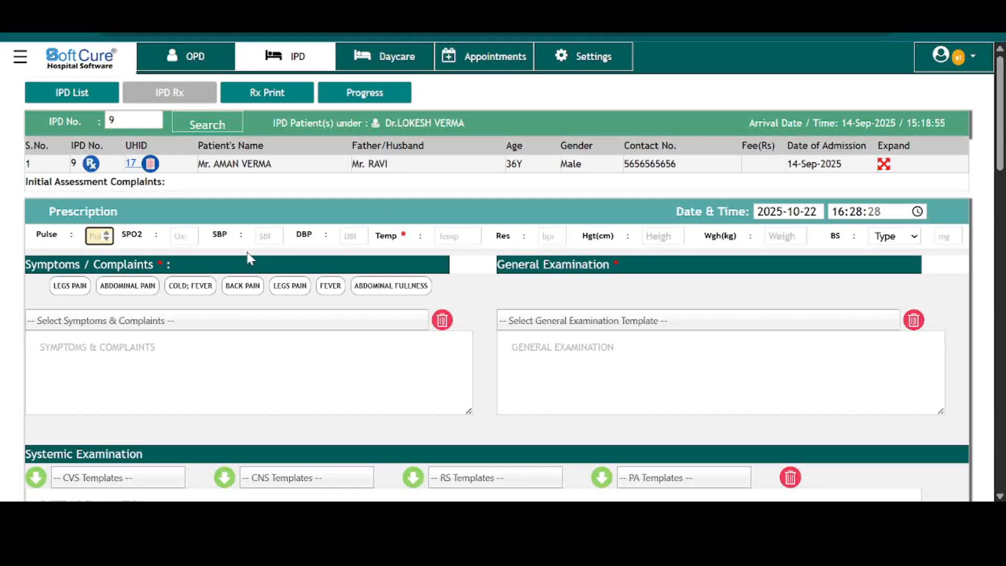
key(Tab)
key(Tab)
key(Tab)
key(Tab)
text(99)
key(Tab)
Add the complaints Abdominal Pain, Back Pain and Abdominal Fullness, and apply the COMATOSE general examination template.
scroll(251, 258, down, 3)
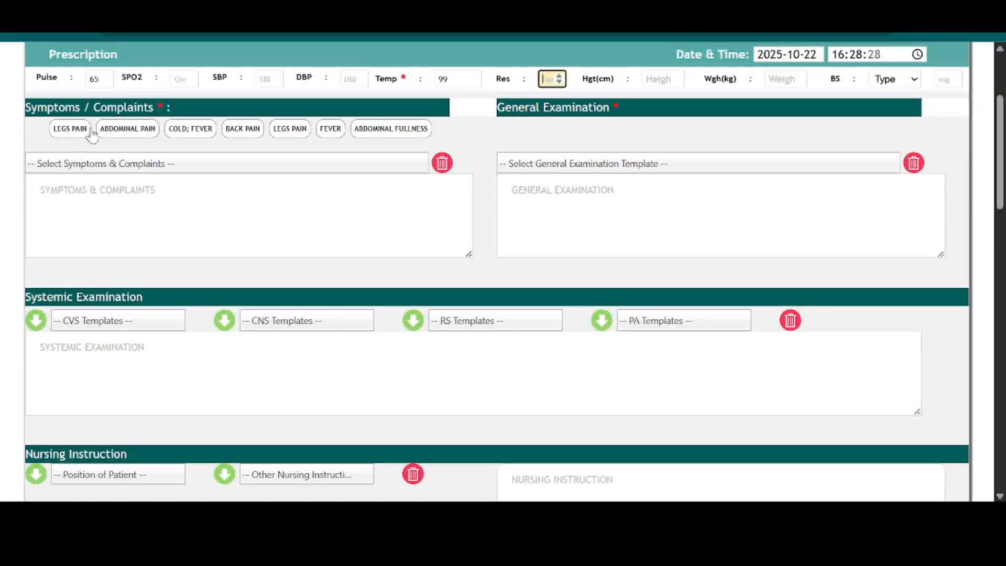
click(127, 129)
click(242, 130)
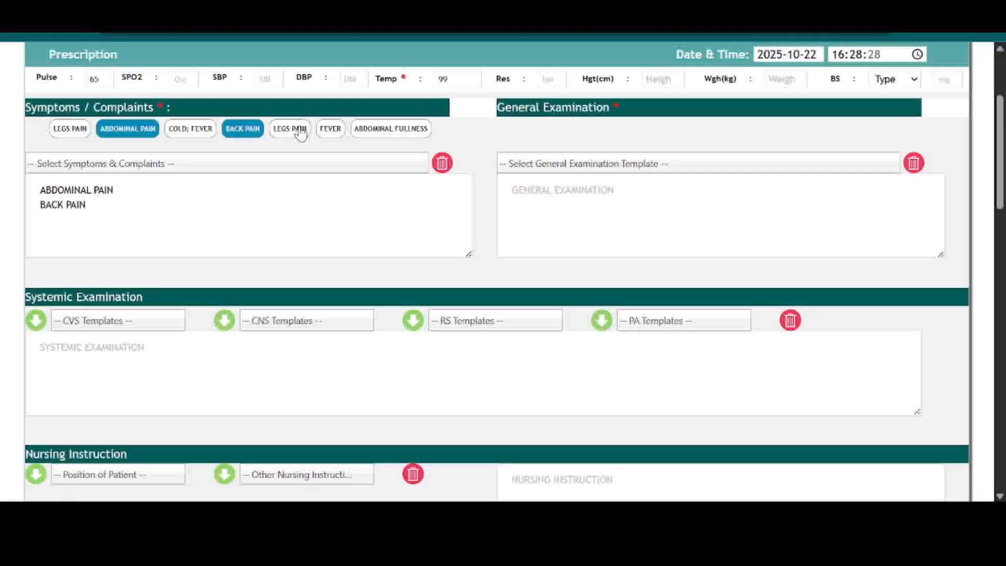
click(381, 130)
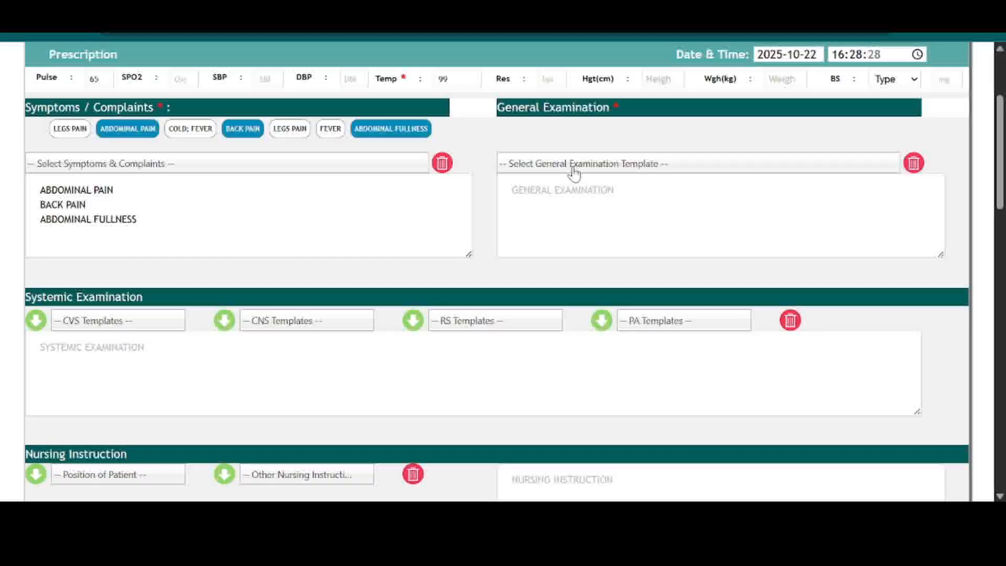
click(643, 164)
click(559, 277)
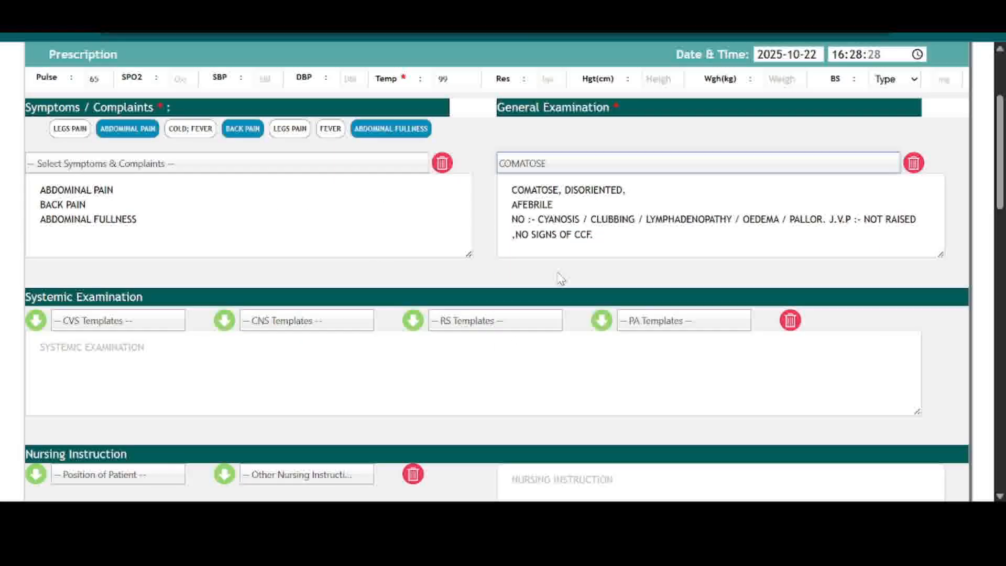
Apply the MS template for the CVS systemic examination and add LATERAL as the patient's position in the nursing instructions.
scroll(242, 261, down, 3)
click(126, 157)
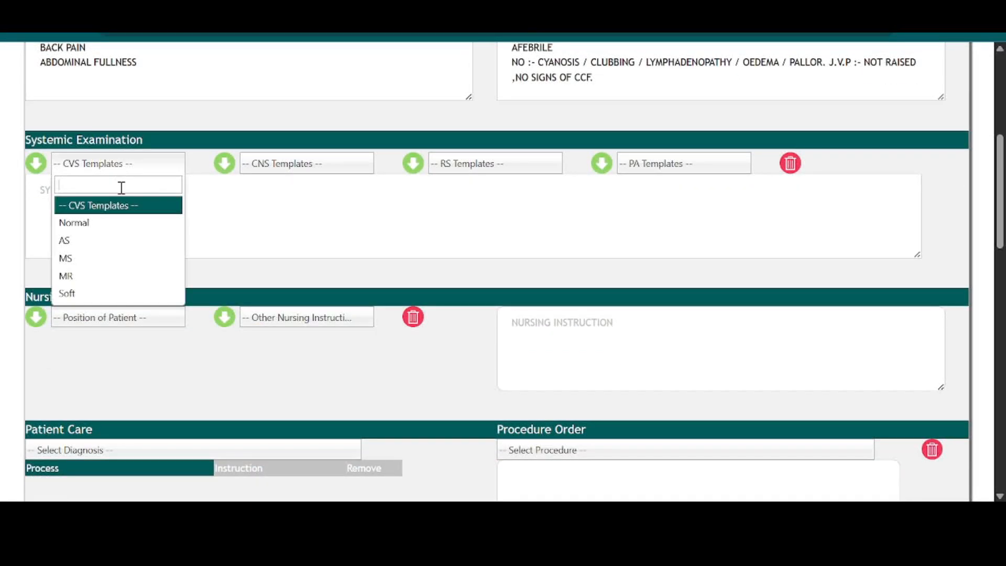
click(104, 256)
scroll(222, 244, down, 2)
click(98, 240)
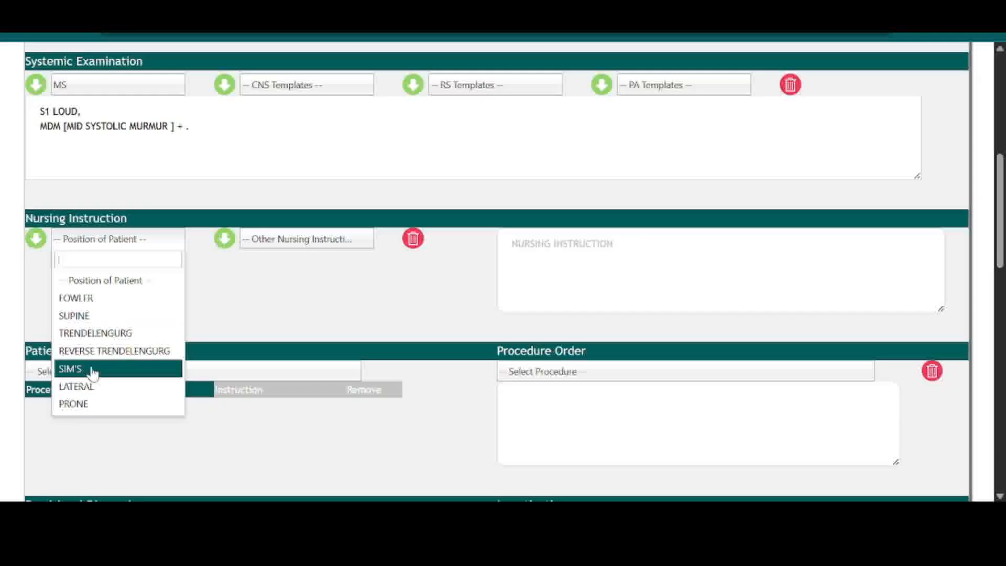
click(89, 386)
Add the nursing instructions CARDIAC MONITORING, BP, SPO2 MONITORING and TPR, I/O CHART.
click(303, 241)
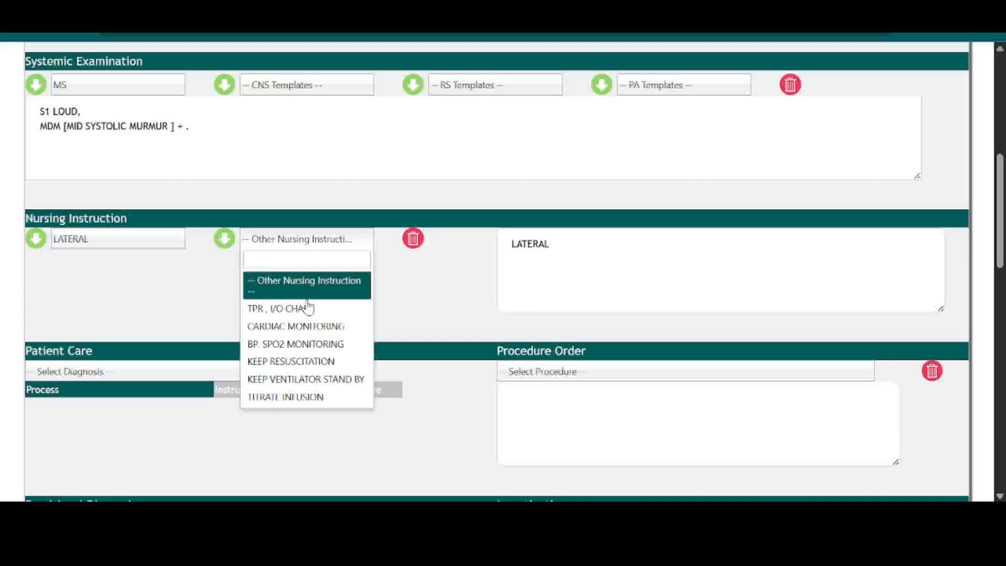
click(301, 326)
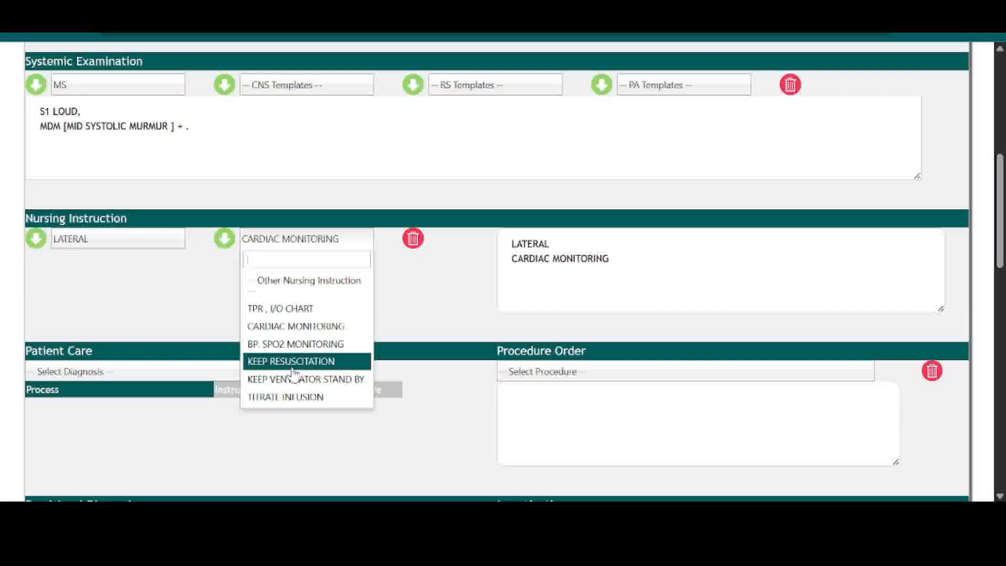
click(296, 344)
click(318, 244)
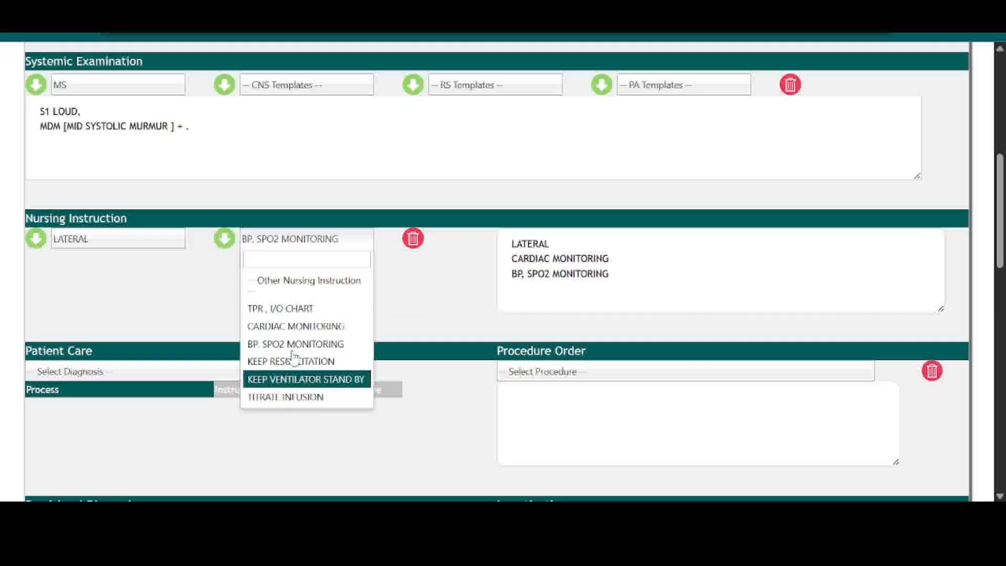
click(323, 310)
Add SPONGING and RYLES TUBE FEEDING as patient care processes and enter ABCD P1 as the procedure order.
scroll(694, 290, down, 2)
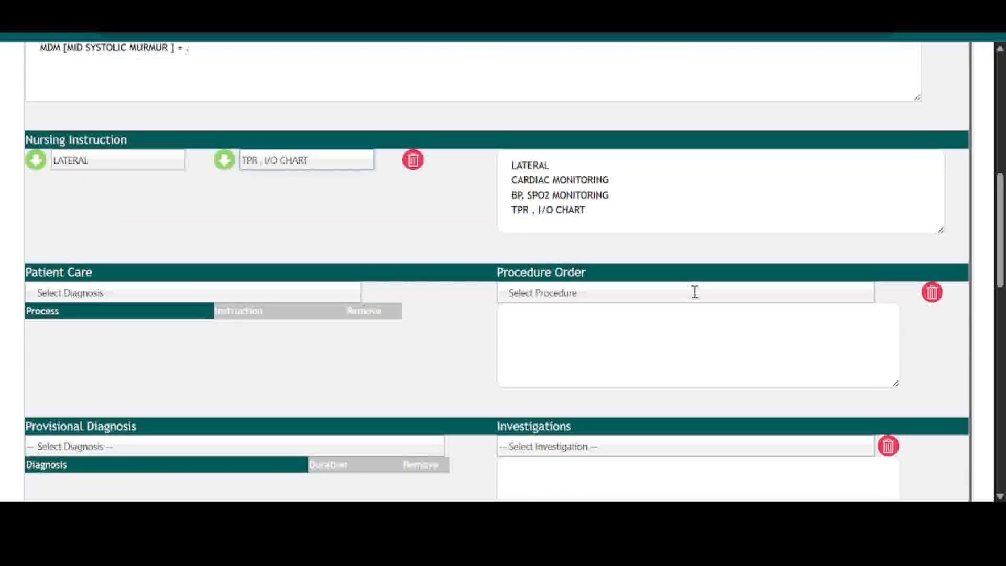
click(201, 302)
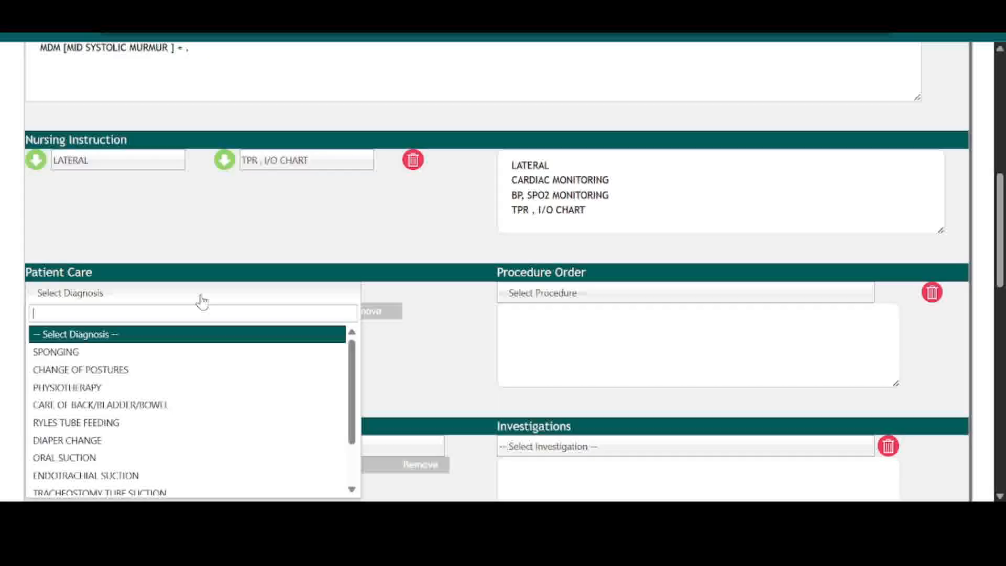
click(140, 352)
click(155, 306)
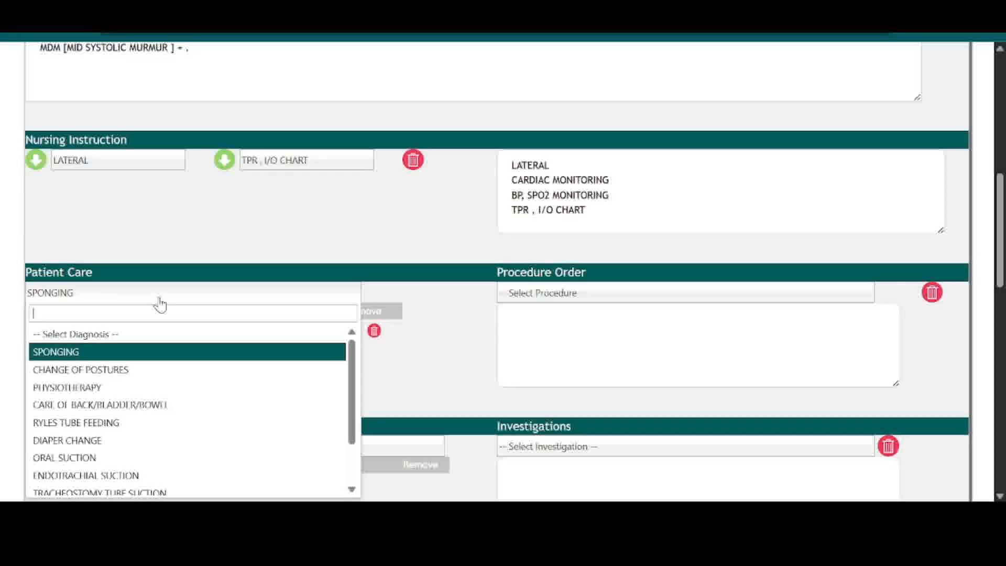
click(135, 421)
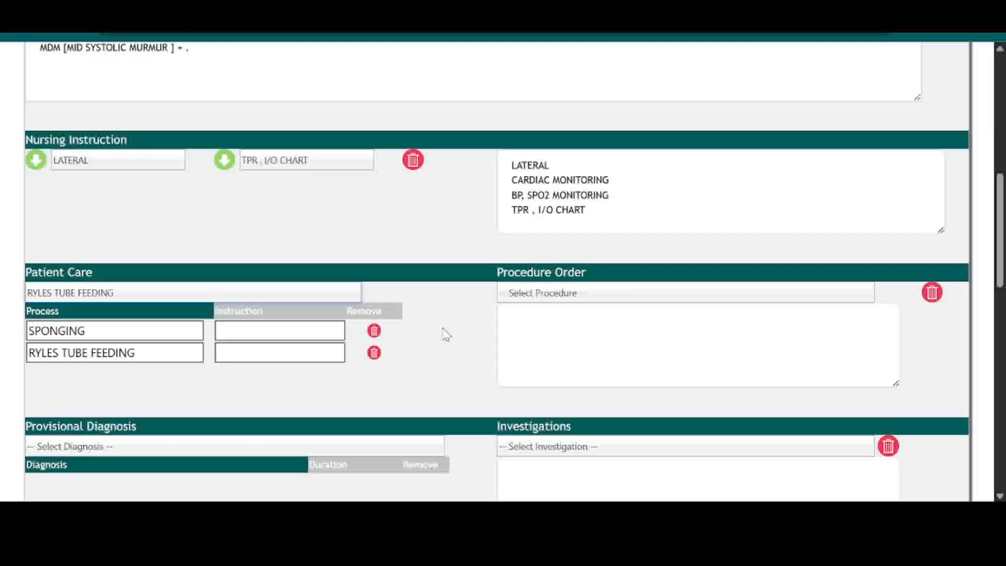
click(562, 300)
click(561, 321)
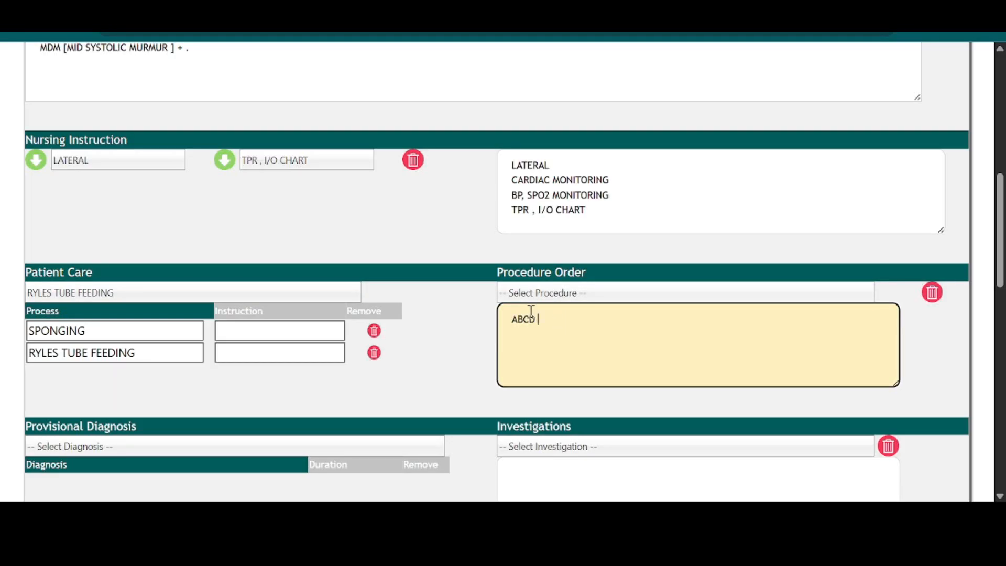
Add DENGUE FEVER as the provisional diagnosis.
scroll(531, 314, down, 3)
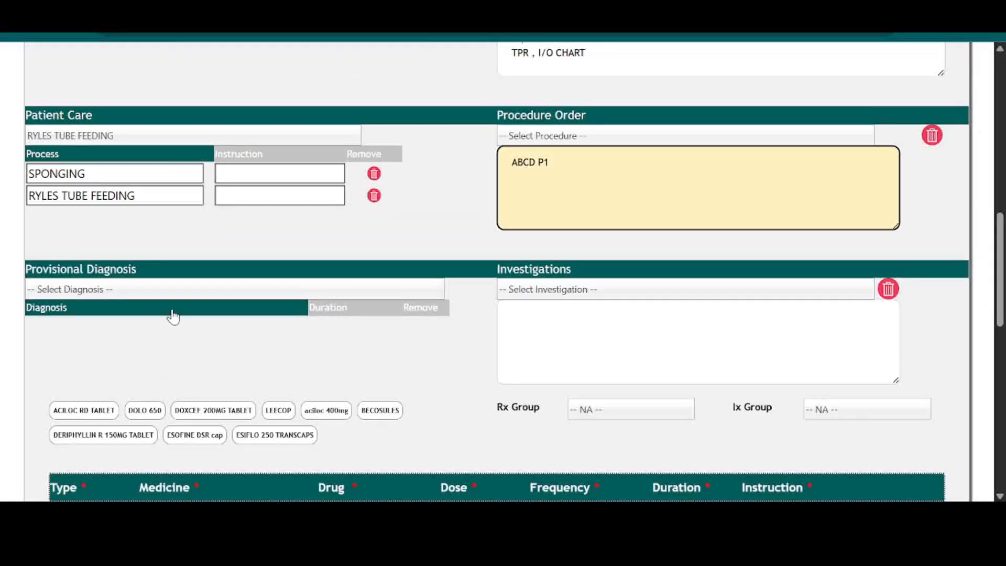
click(207, 292)
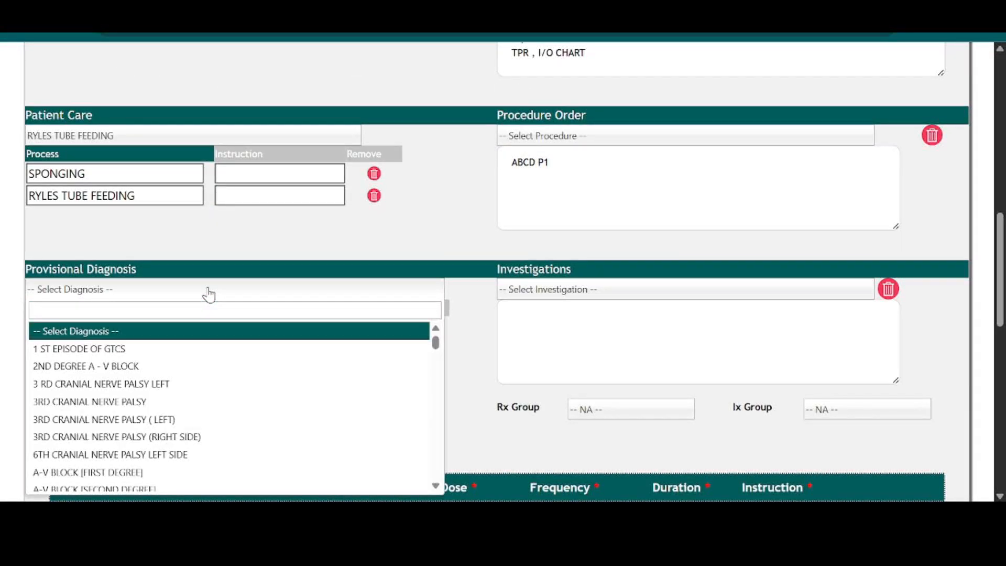
text(den)
click(121, 332)
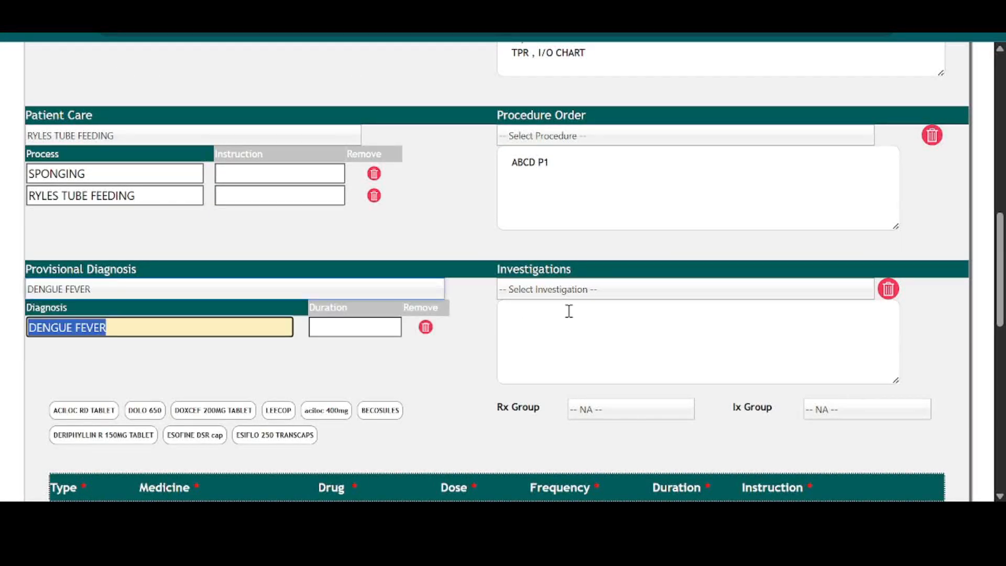
Fill in the investigations with the IPD [BASIC] Ix group and check the resulting test list.
click(612, 336)
scroll(608, 338, down, 3)
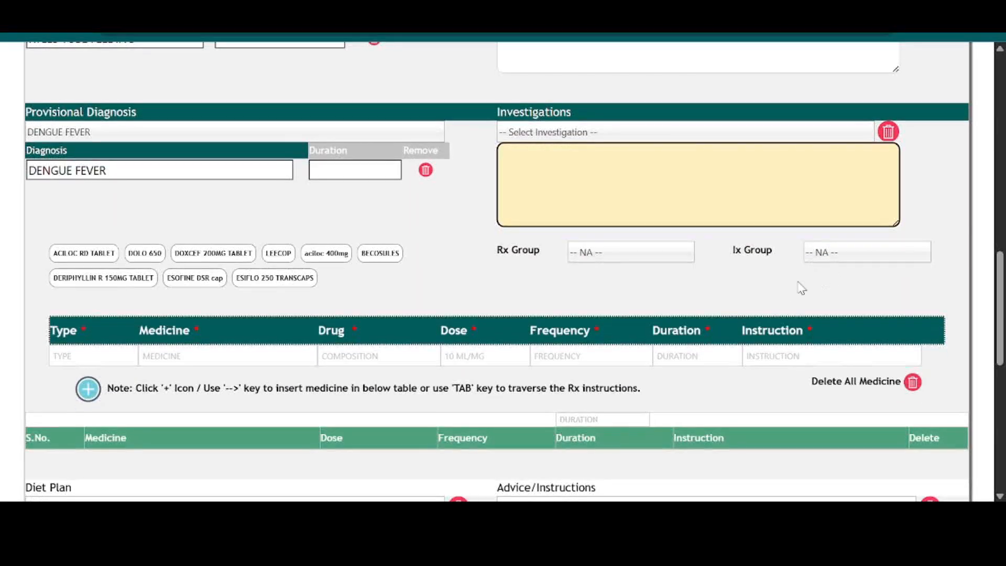
click(849, 258)
scroll(859, 367, down, 3)
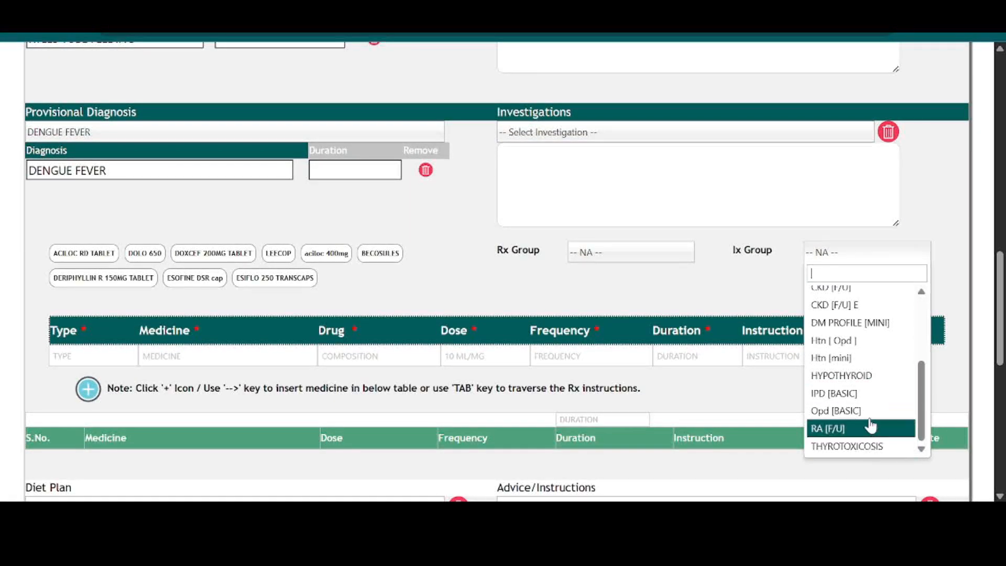
click(865, 394)
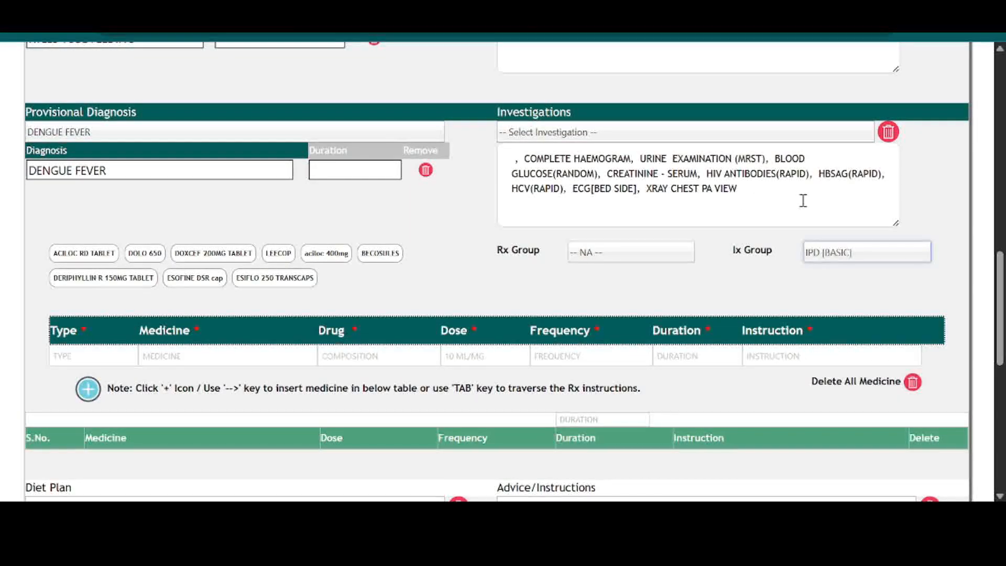
click(791, 198)
drag(791, 197, 487, 138)
click(862, 212)
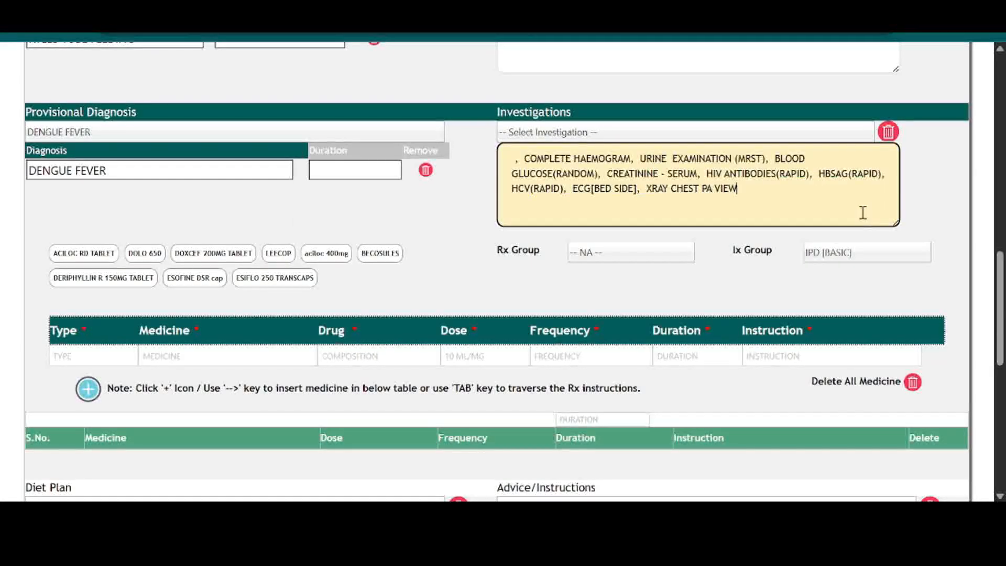
Load the medicines of the IPD BASICS Rx group into the prescription.
click(660, 263)
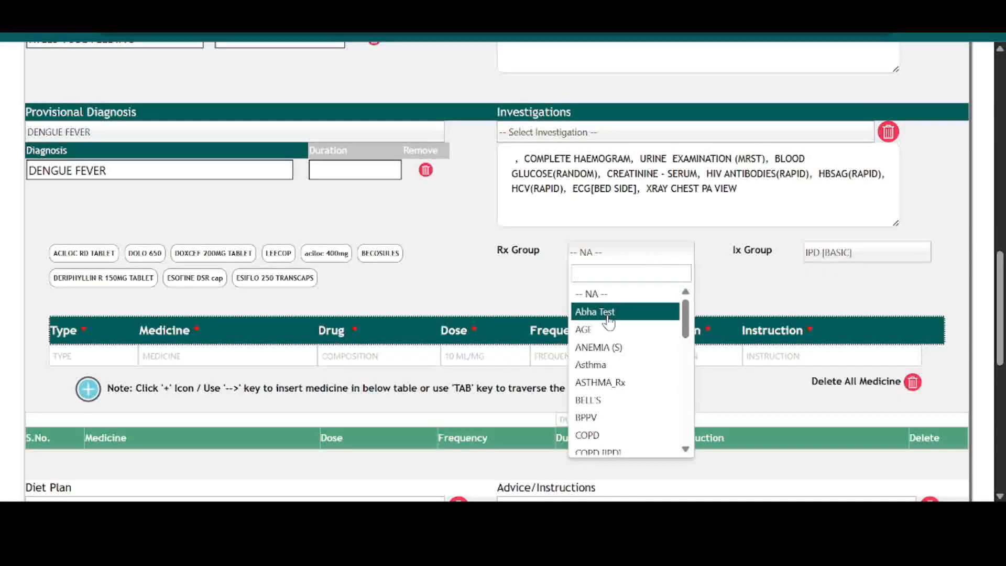
scroll(621, 364, down, 5)
scroll(589, 439, down, 3)
scroll(611, 320, up, 3)
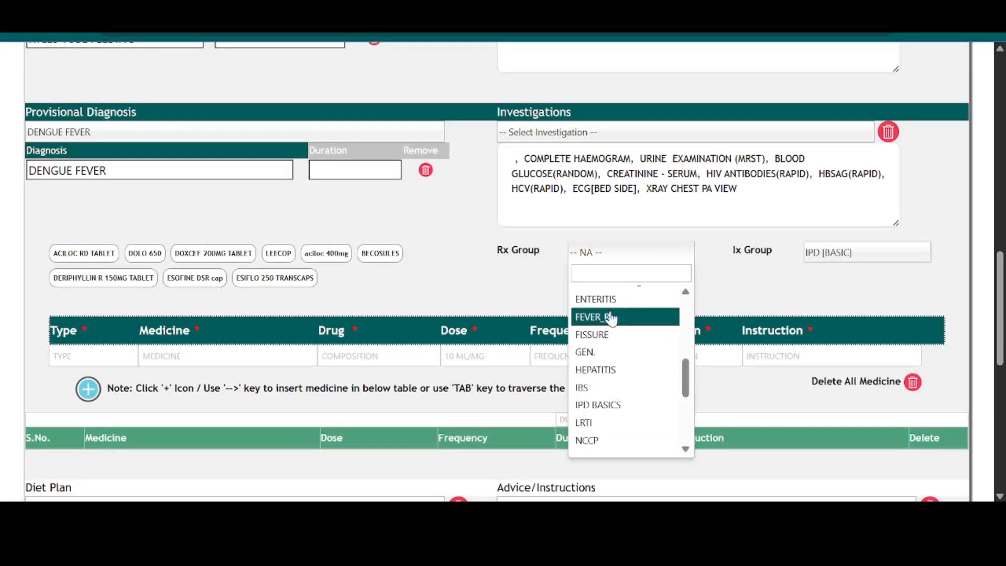
click(604, 405)
Apply the INFECTION diet plan to the prescription.
scroll(305, 334, down, 8)
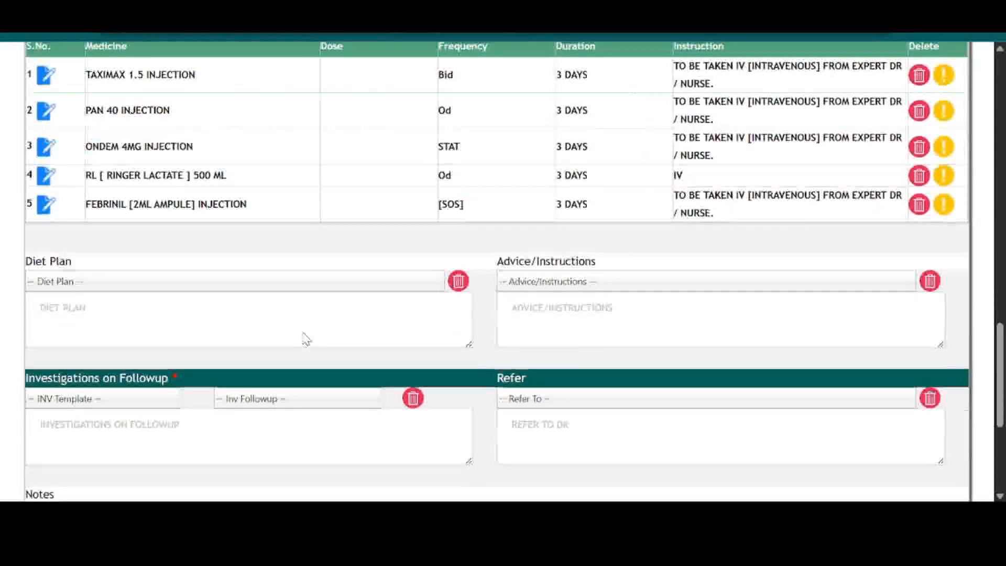
scroll(317, 325, down, 2)
click(411, 205)
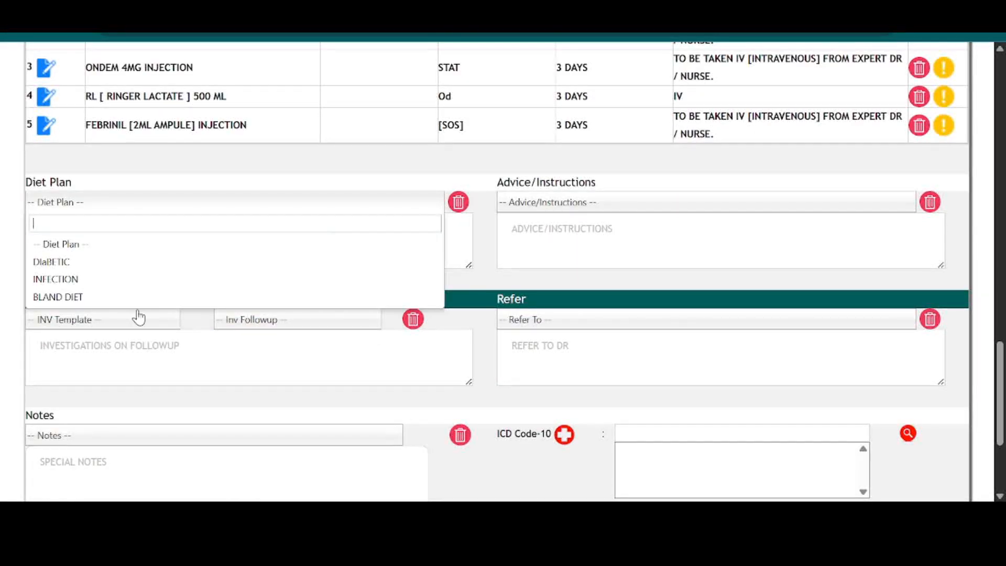
click(83, 280)
click(334, 242)
click(616, 243)
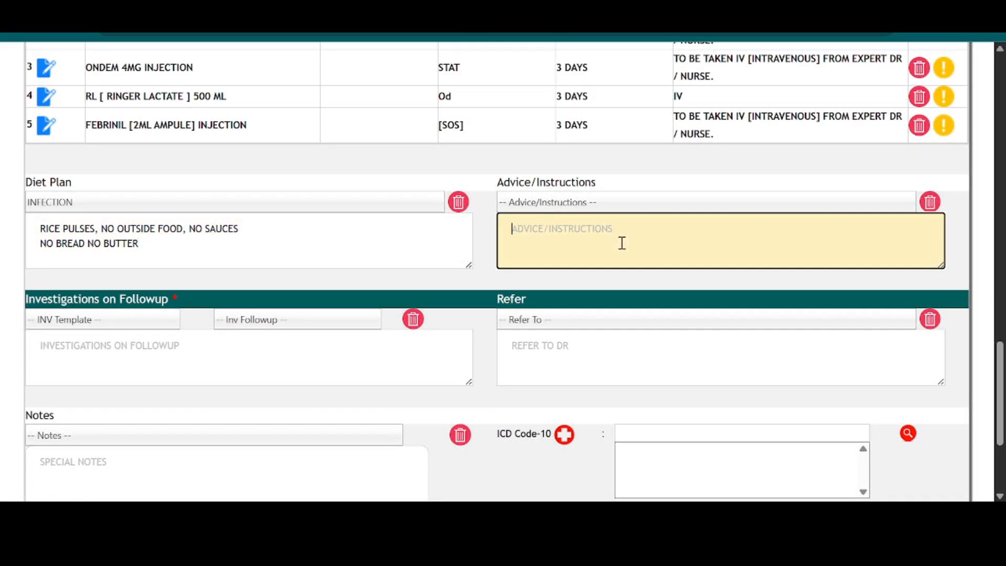
scroll(620, 246, down, 1)
click(584, 128)
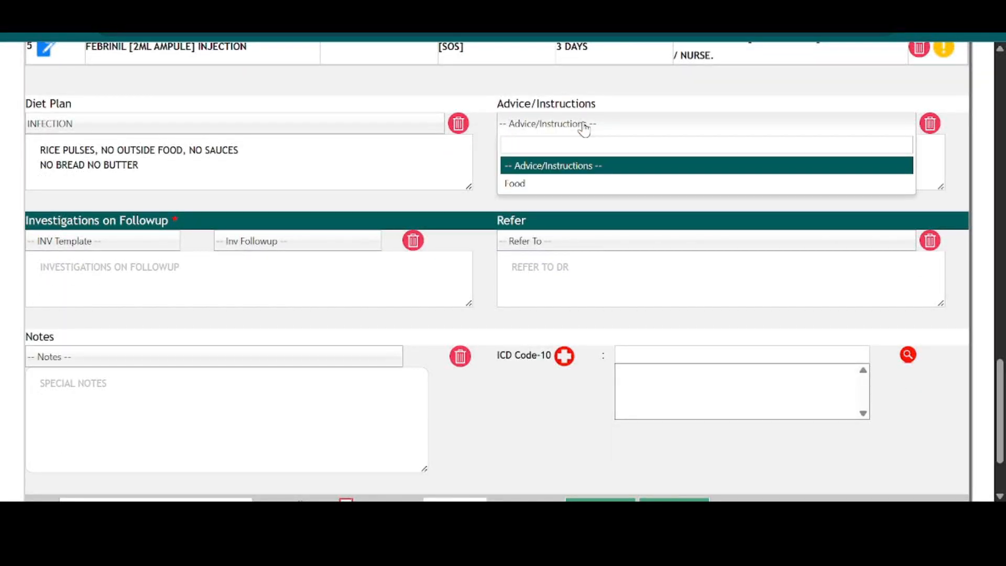
click(584, 126)
scroll(192, 277, down, 1)
click(205, 349)
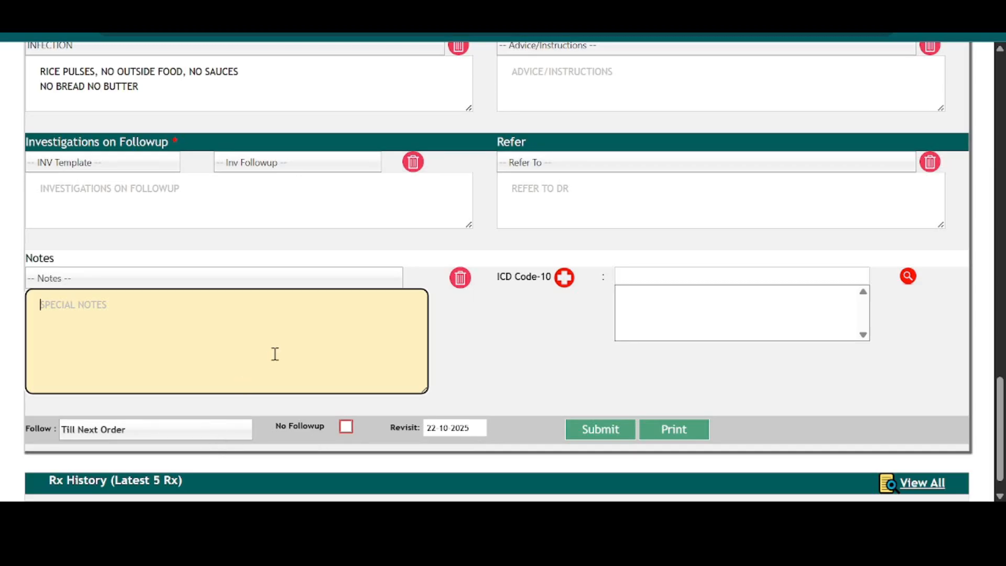
Try Advice on Discharge as the follow order and return it to Till Next Order.
scroll(275, 354, down, 1)
click(162, 410)
scroll(162, 411, down, 1)
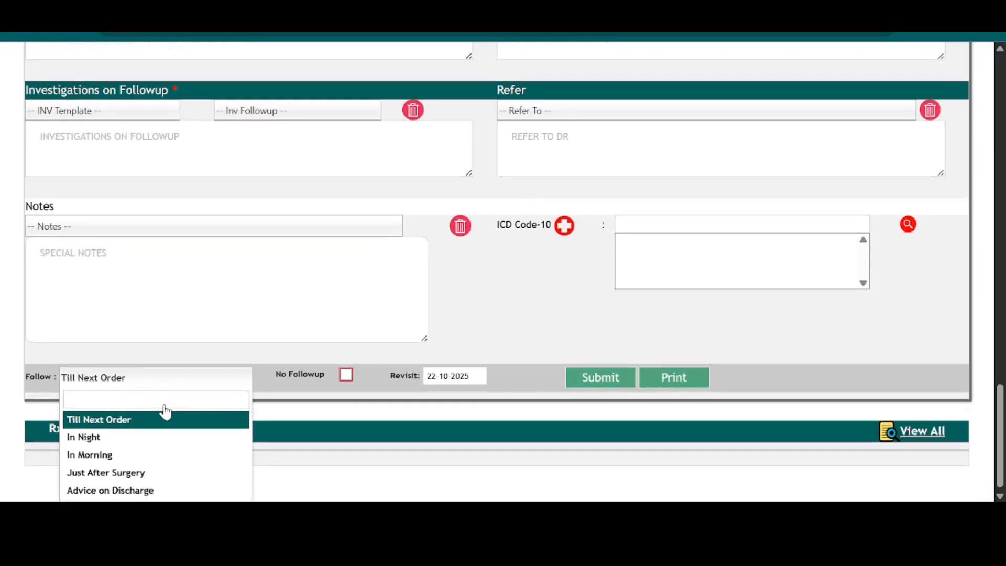
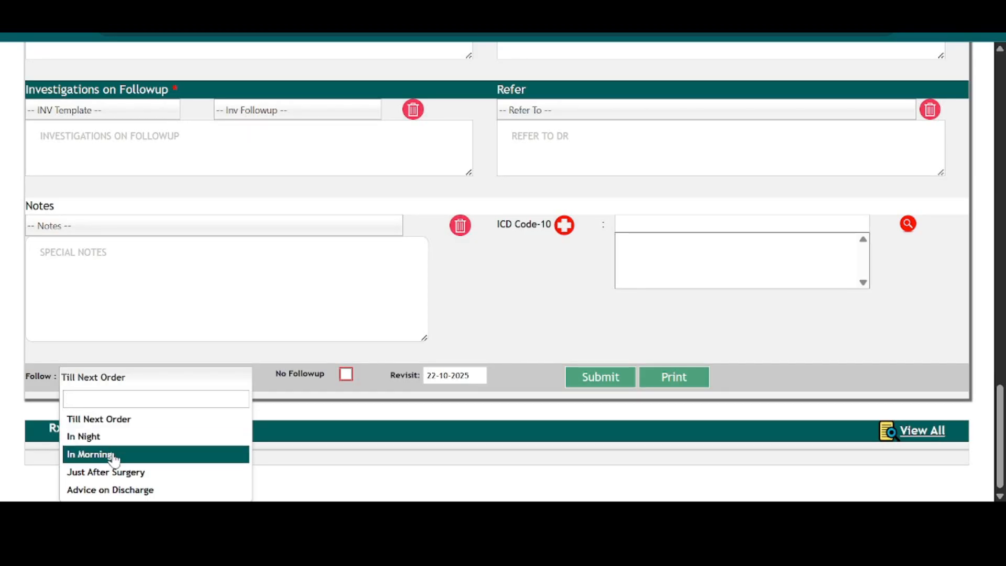
click(158, 489)
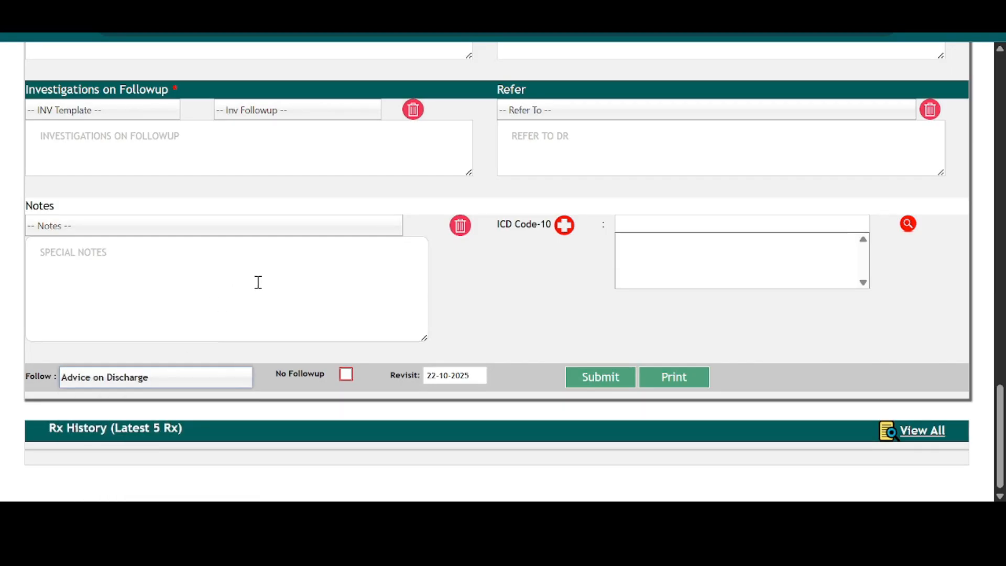
click(307, 330)
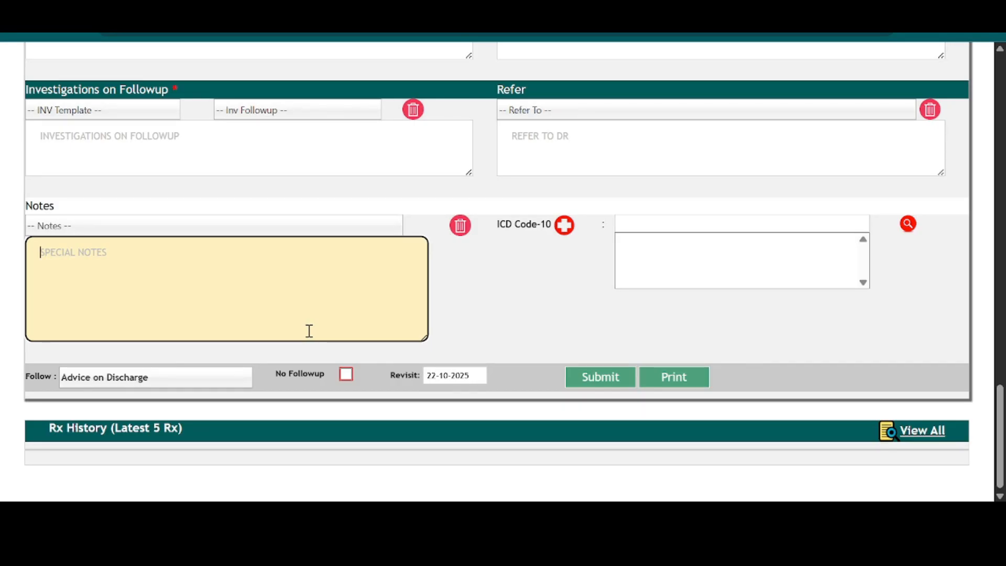
click(206, 388)
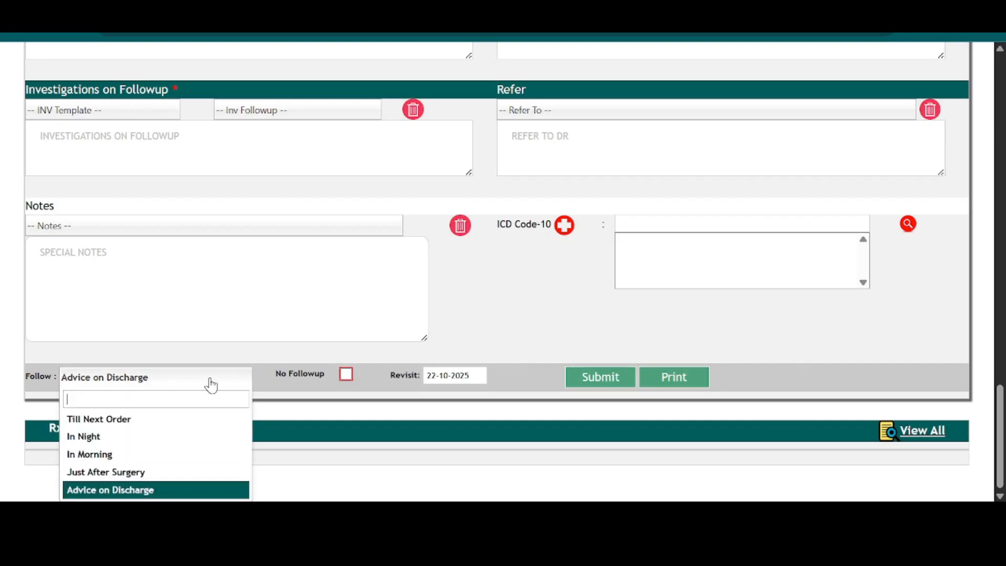
click(100, 419)
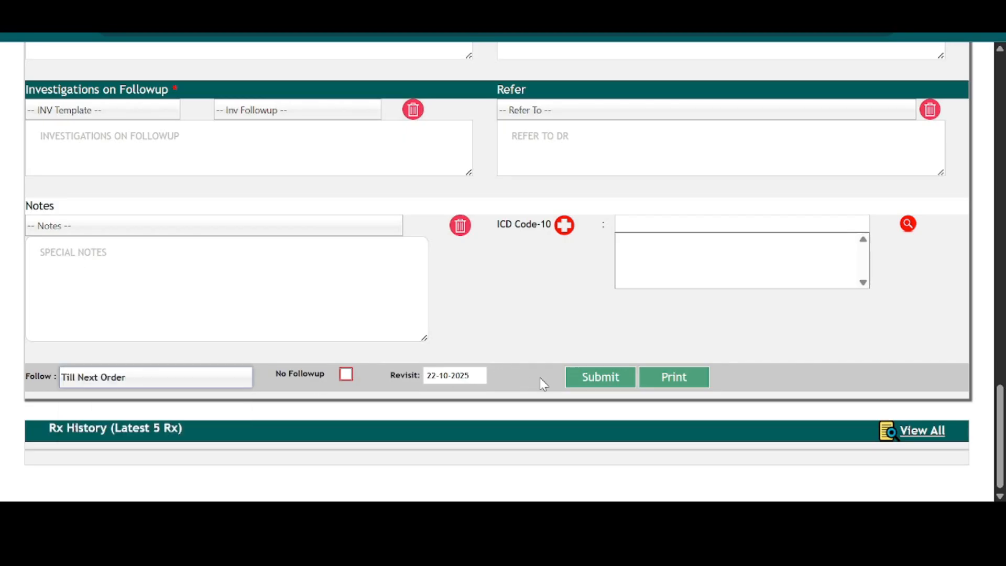
Generate the printable IPD treatment sheet and review its enlarged print preview, cancelling the actual printing.
click(674, 381)
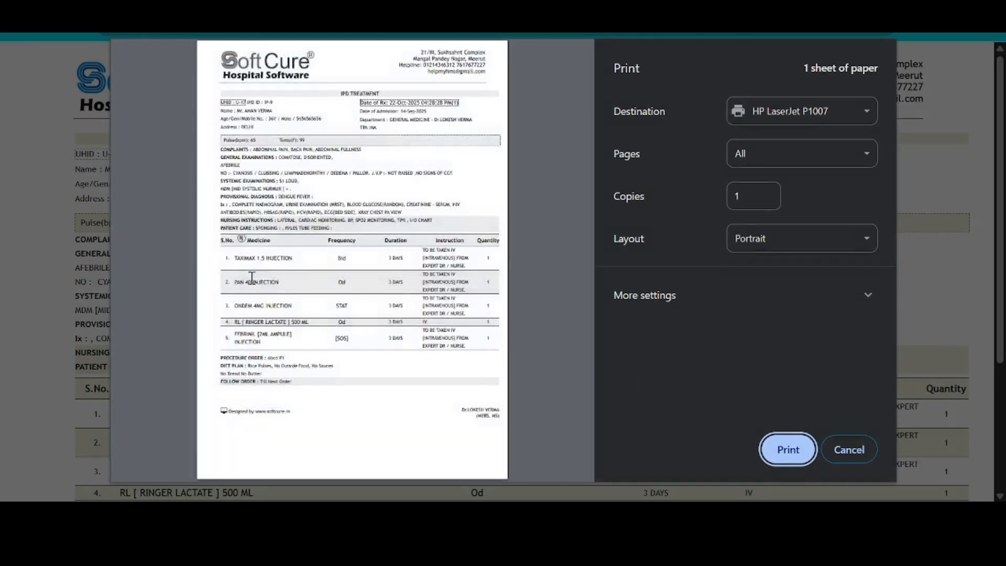
click(153, 400)
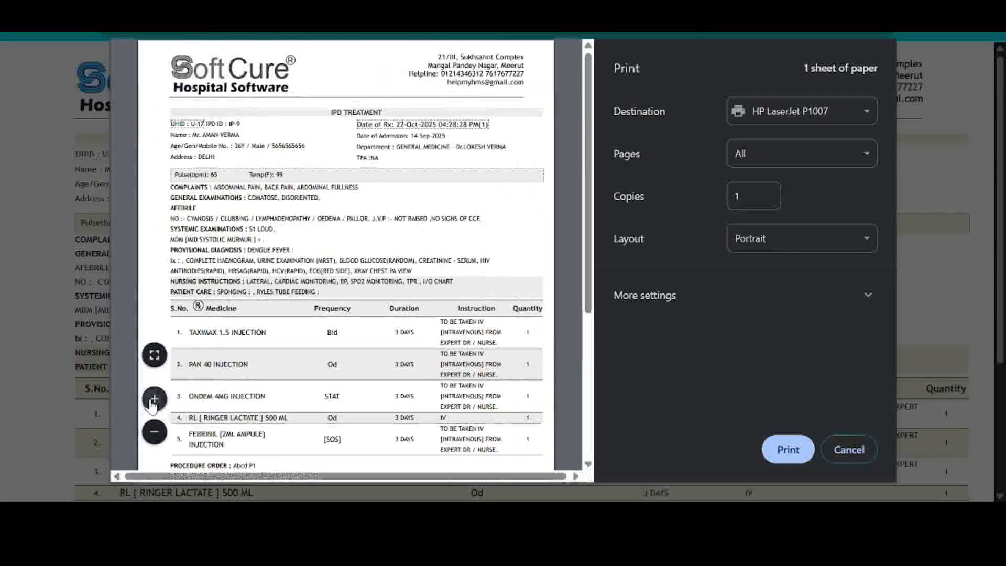
click(155, 435)
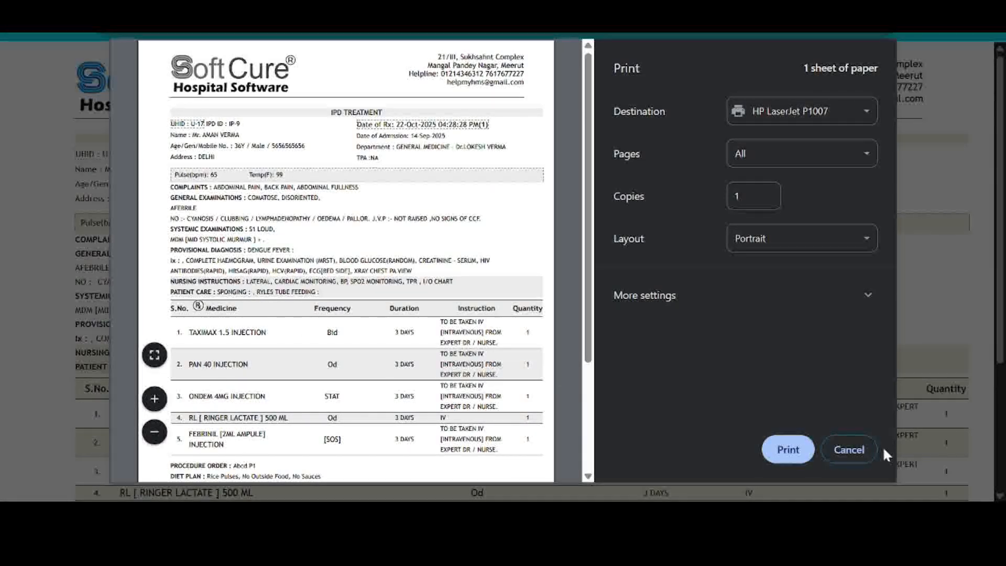
click(862, 450)
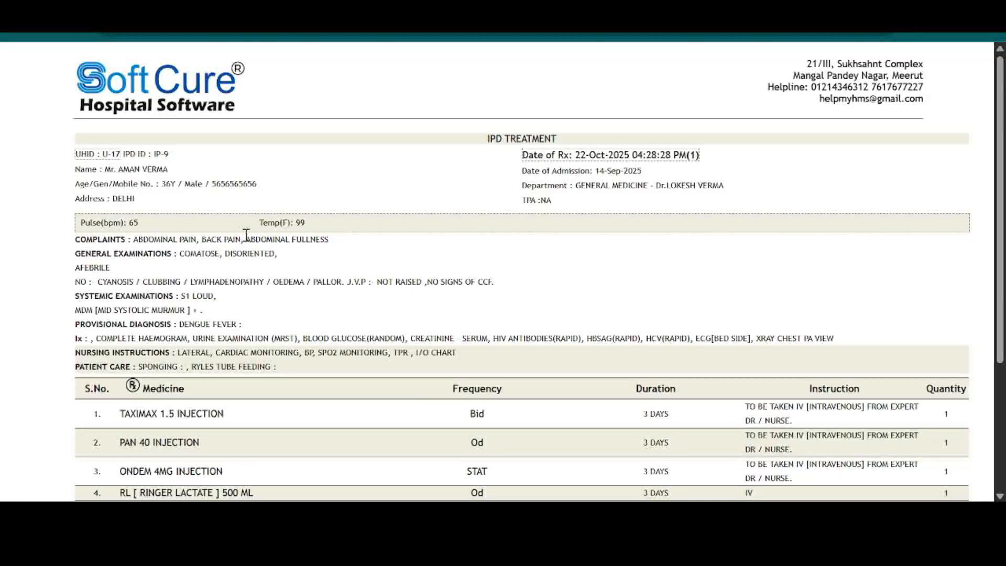
scroll(490, 265, down, 4)
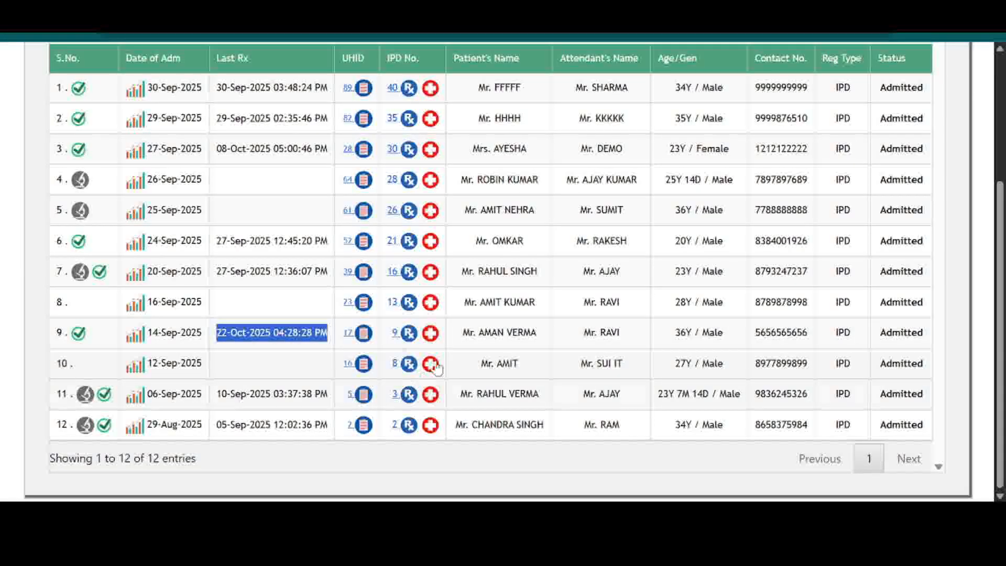
Look up the admitted patient's nursing order status by IPD number and review the order details and progress notes sheet.
scroll(274, 332, up, 4)
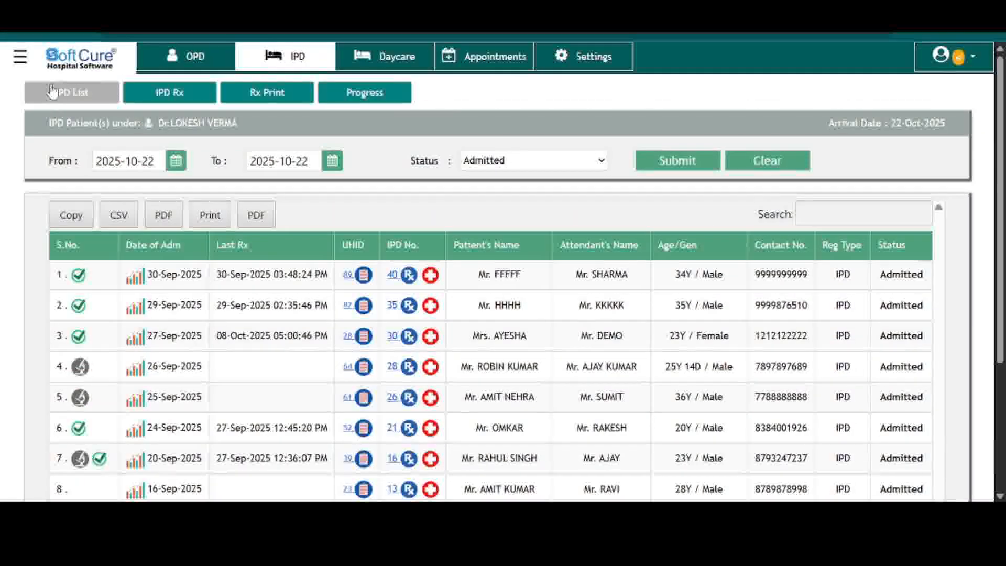
click(19, 65)
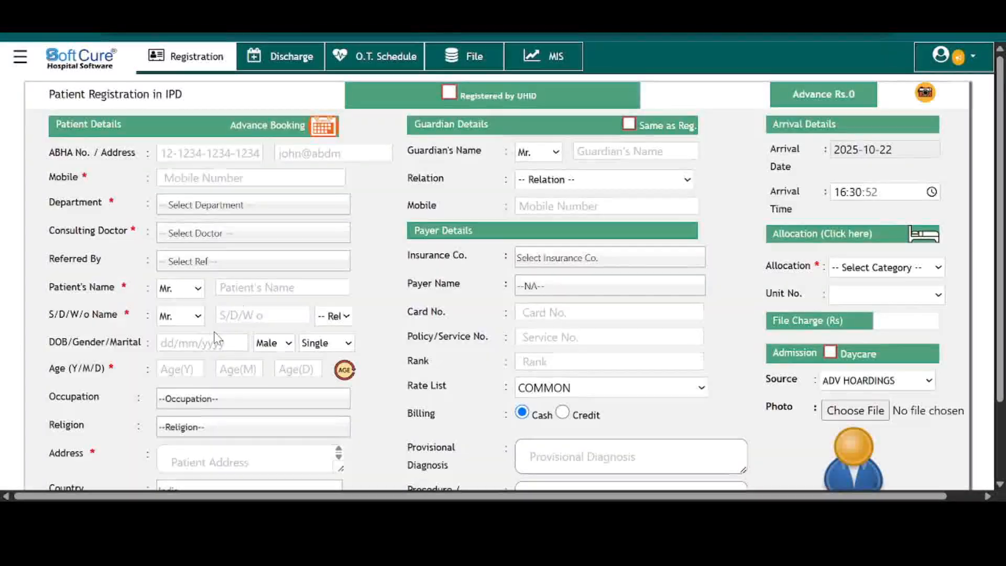
click(558, 67)
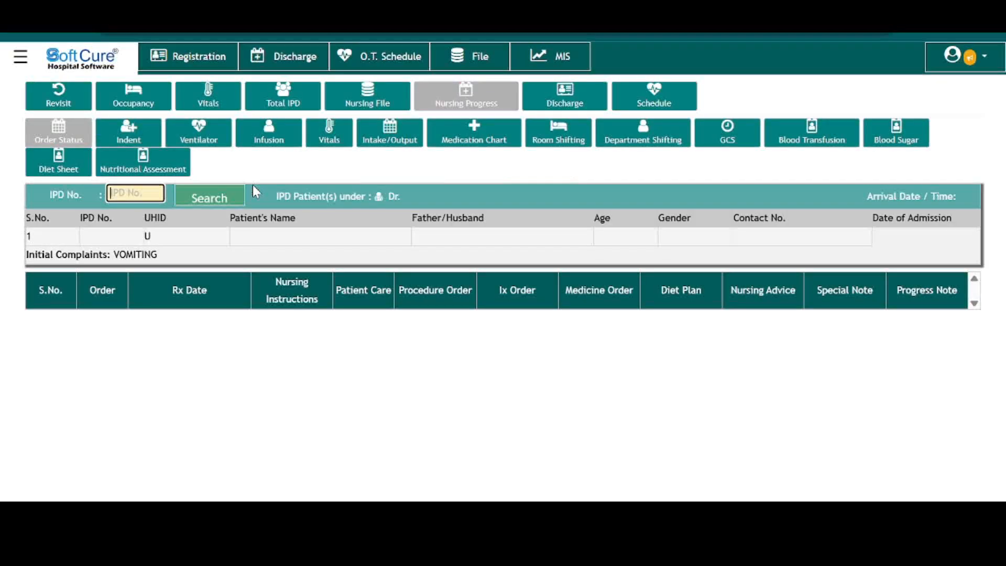
click(209, 198)
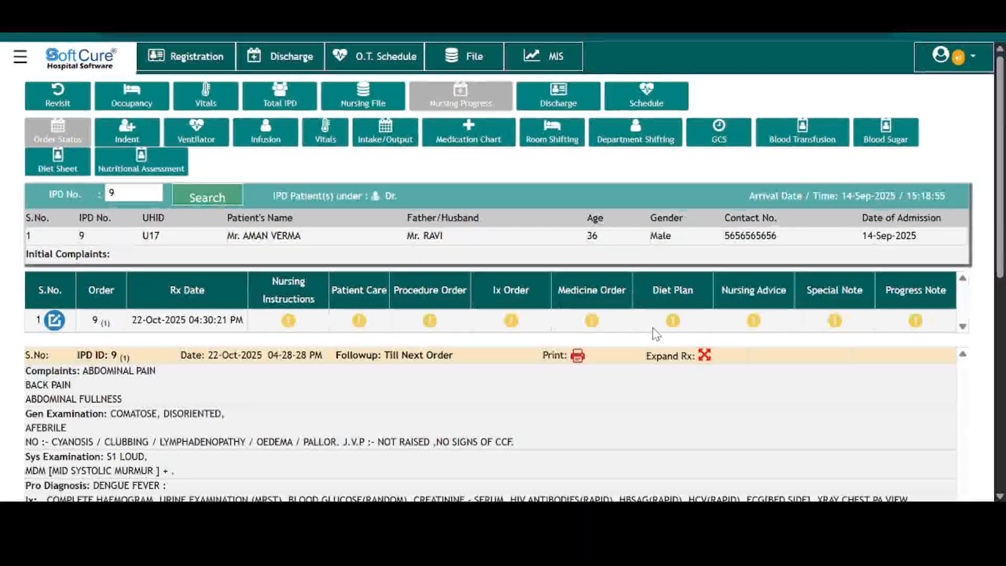
scroll(656, 345, down, 5)
scroll(658, 373, down, 3)
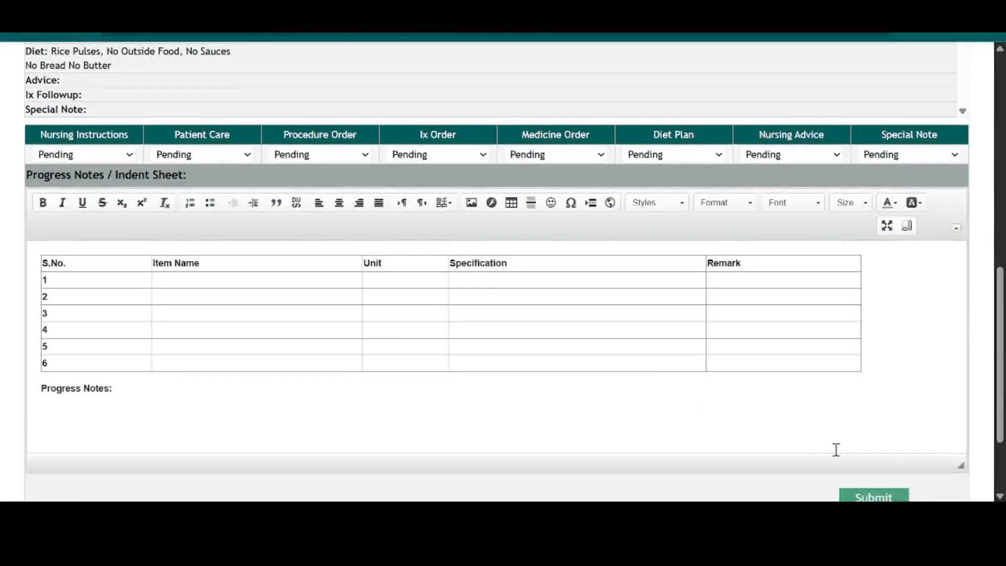
scroll(425, 405, up, 9)
scroll(426, 406, up, 2)
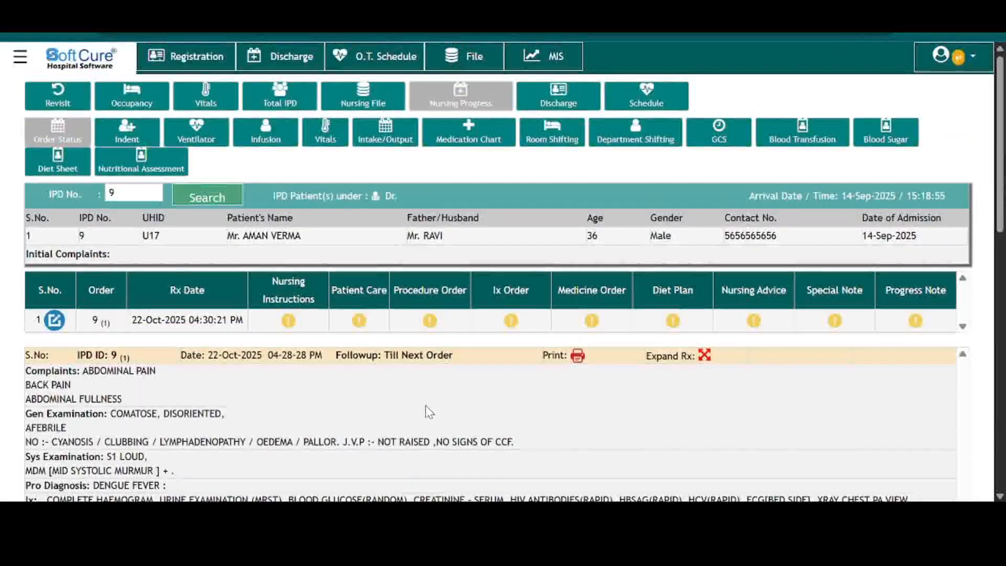
Open the patient's medication chart and display the medicines of the 22-Oct-2025 prescription order.
click(463, 135)
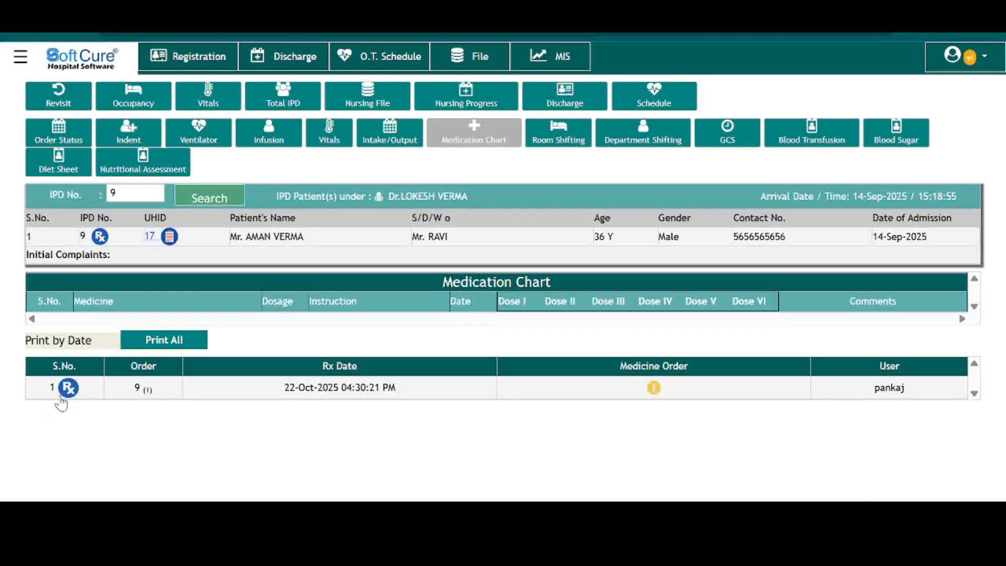
click(68, 388)
scroll(674, 342, down, 1)
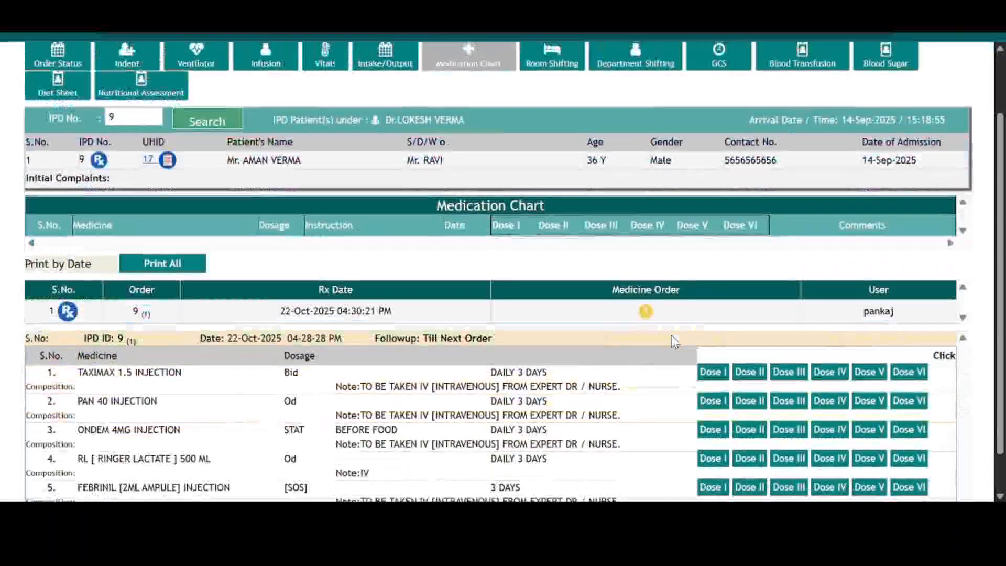
scroll(671, 336, down, 1)
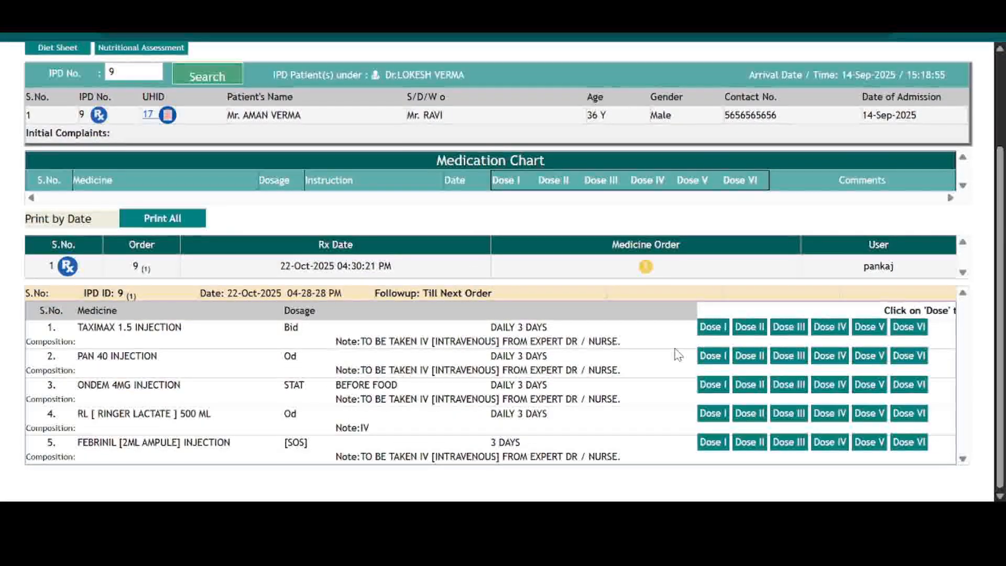
Record Dose I of PAN 40 INJECTION for 2025-10-22 without comments and review the medication chart.
click(710, 356)
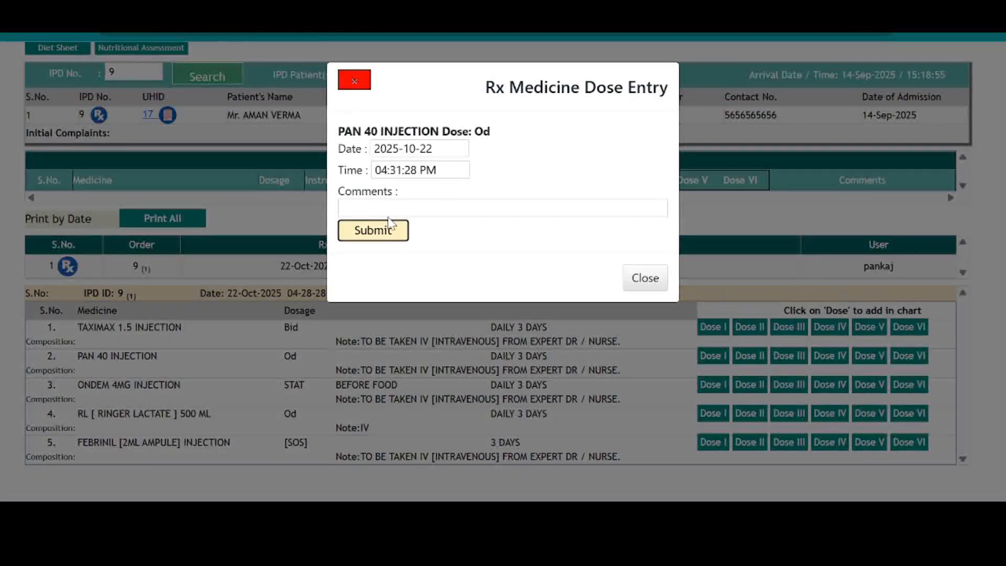
click(404, 208)
click(371, 231)
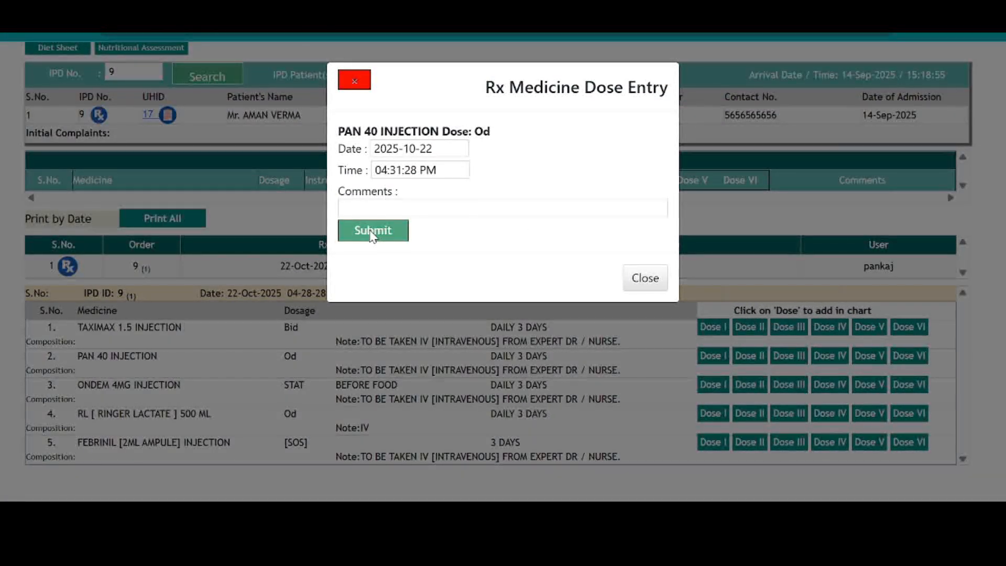
scroll(635, 389, down, 1)
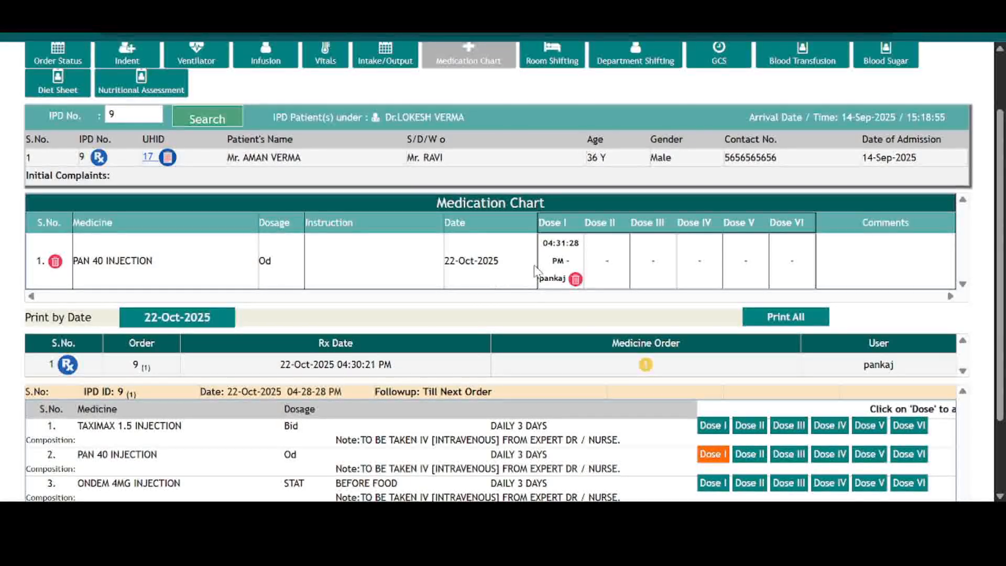
scroll(719, 371, down, 1)
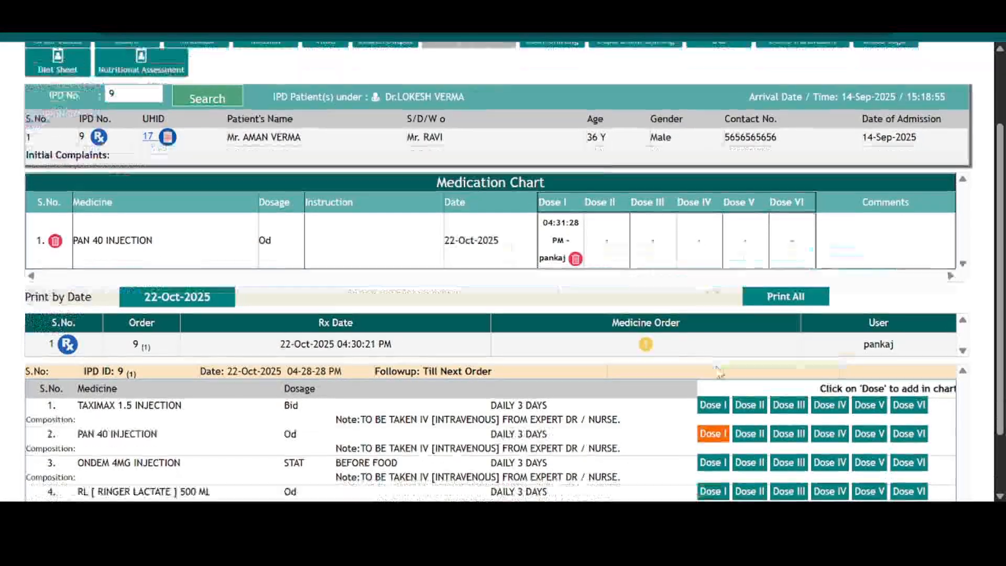
scroll(718, 371, down, 2)
scroll(702, 403, up, 5)
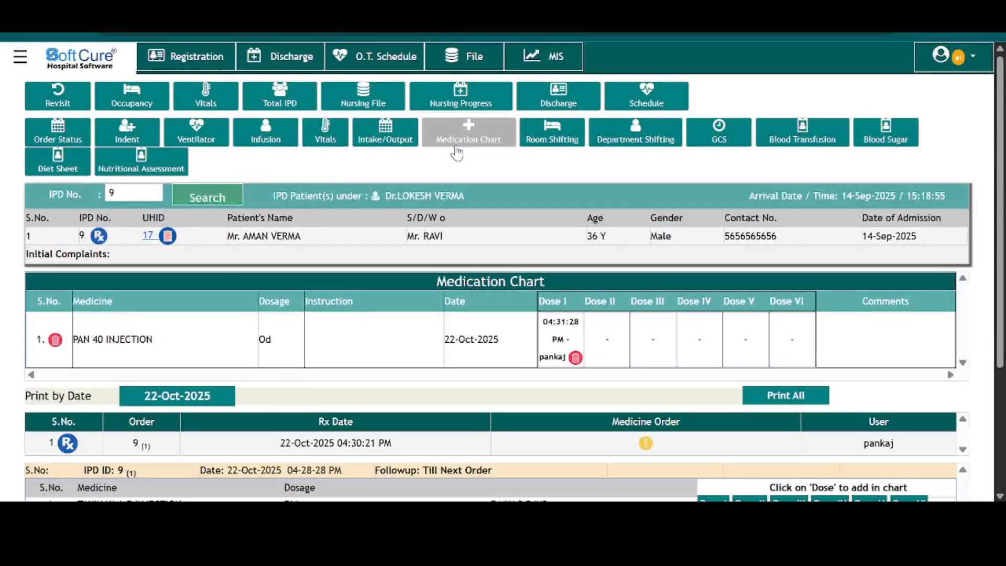
Return to the doctor's list of admitted IPD patients and check the last prescription time of the patient admitted on 14-Sep-2025.
click(327, 139)
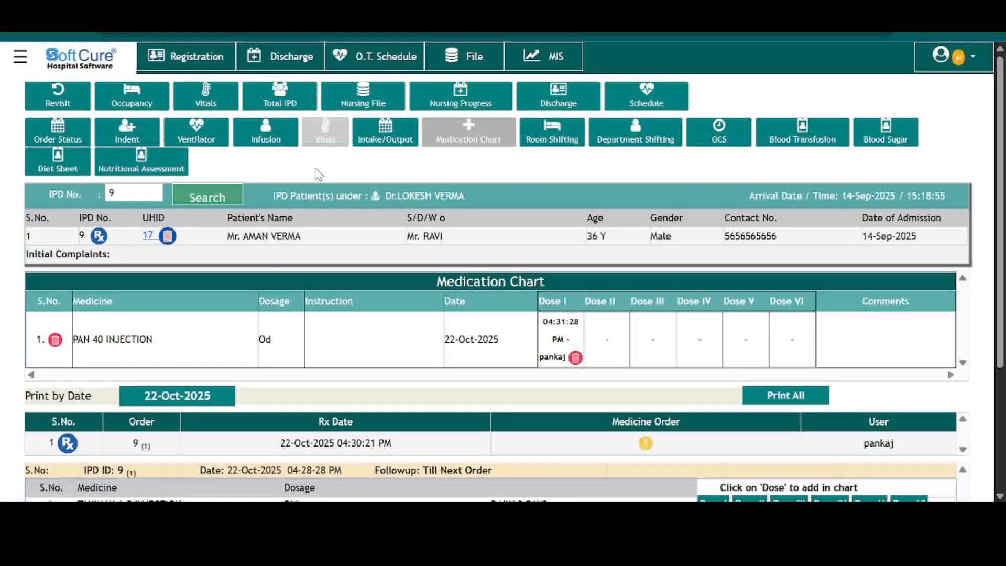
click(20, 56)
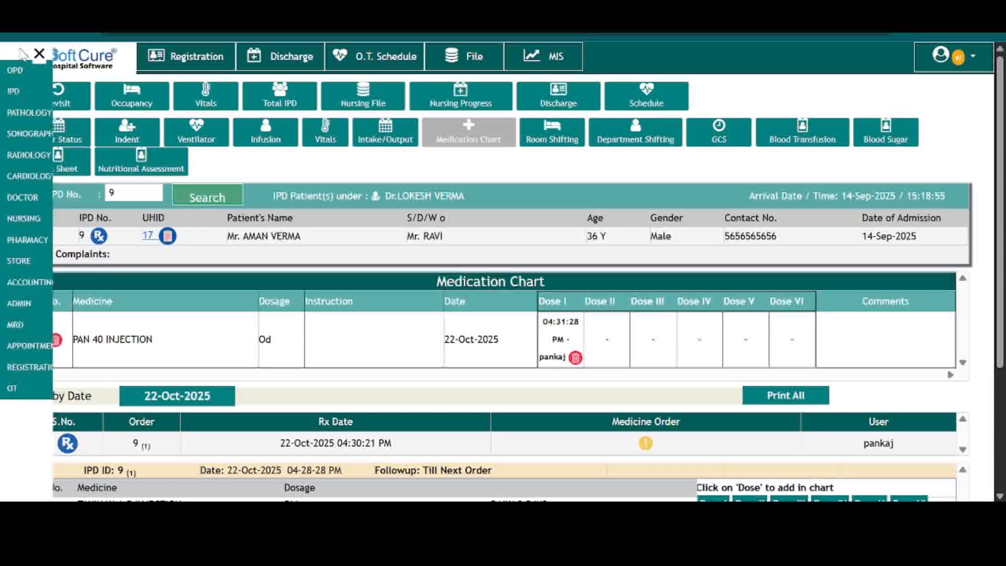
click(22, 197)
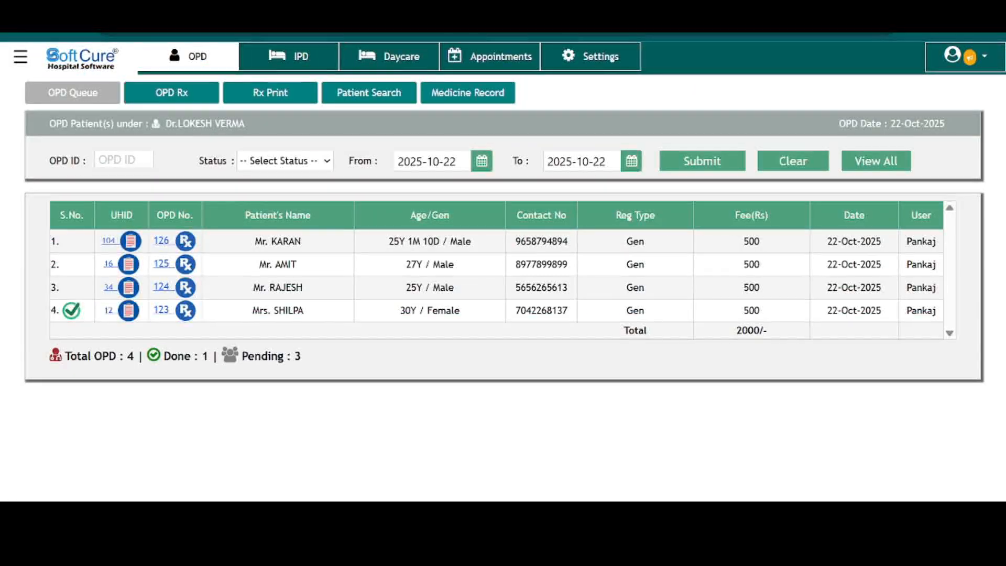
click(309, 58)
scroll(311, 330, down, 5)
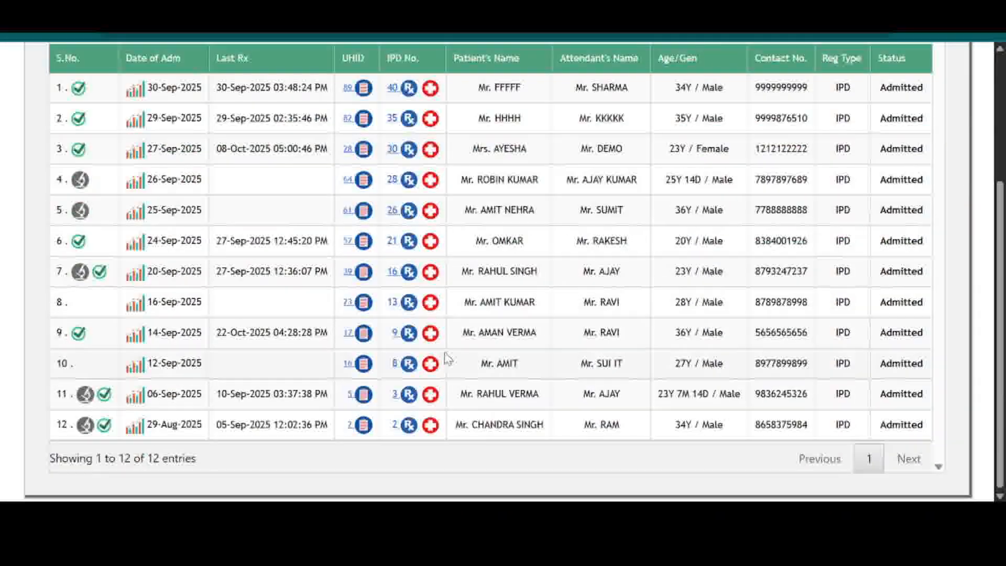
triple_click(314, 331)
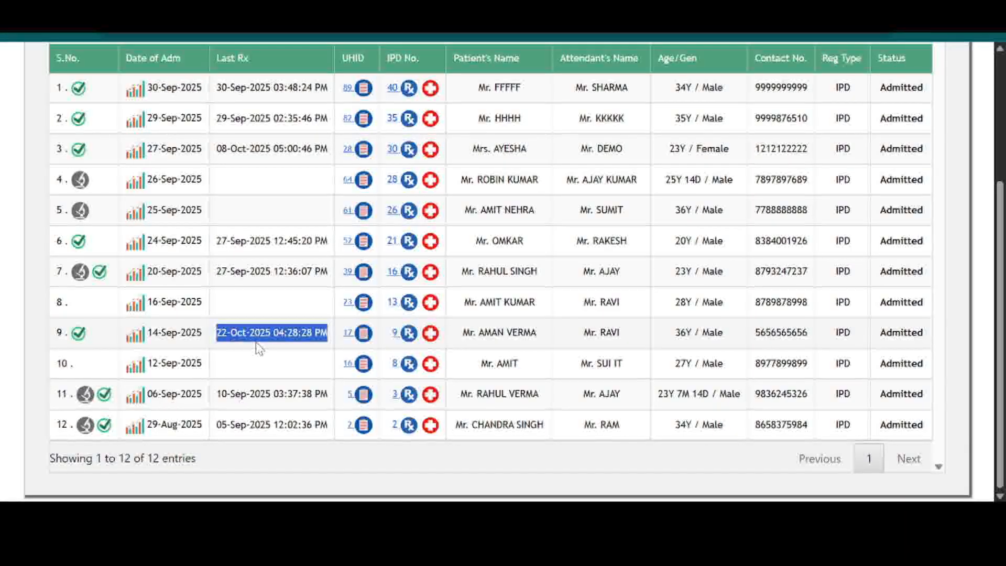
scroll(258, 348, up, 4)
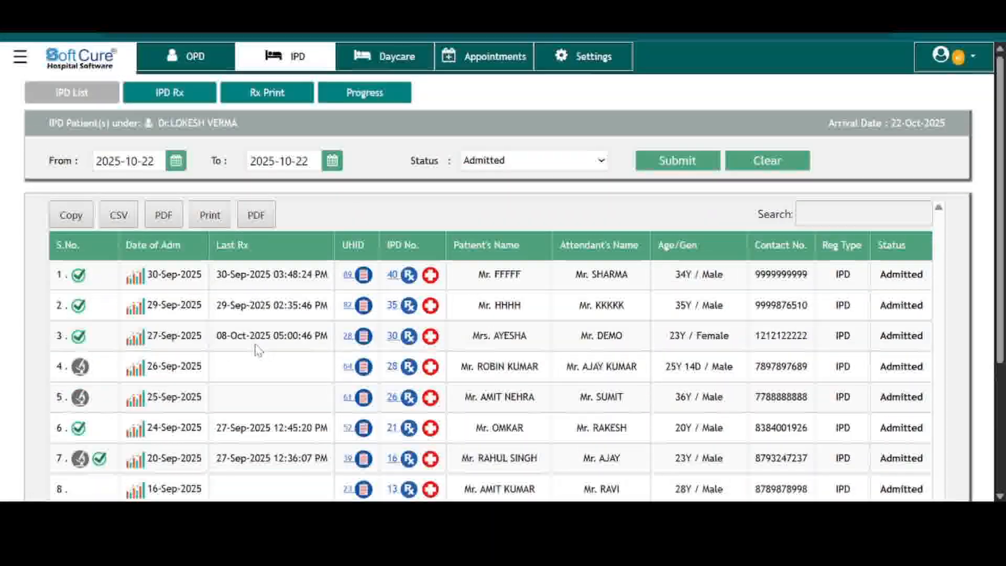
List the printable IPD e-prescriptions of all doctors from 2025-10-19 to 2025-10-22.
click(255, 94)
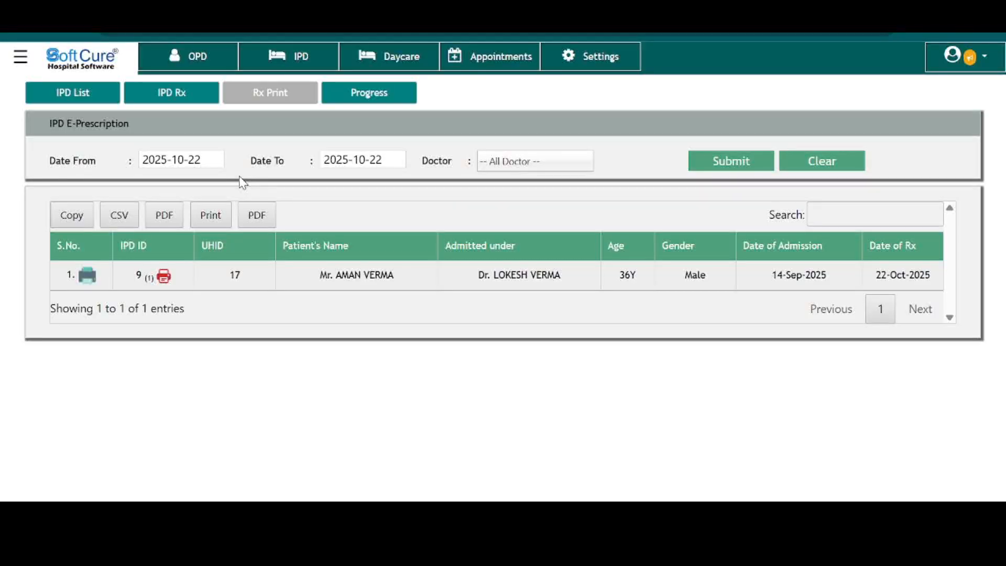
click(208, 164)
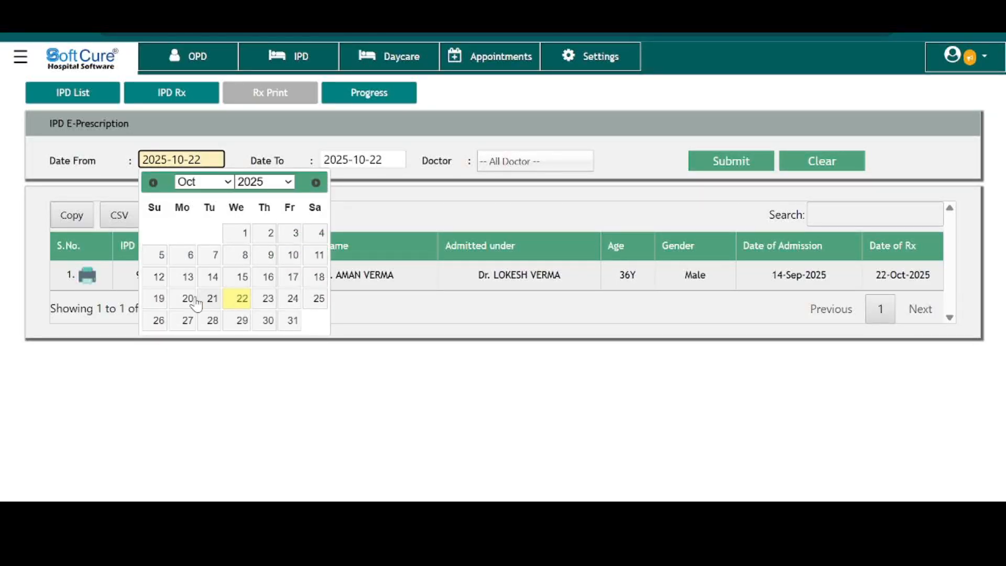
click(160, 301)
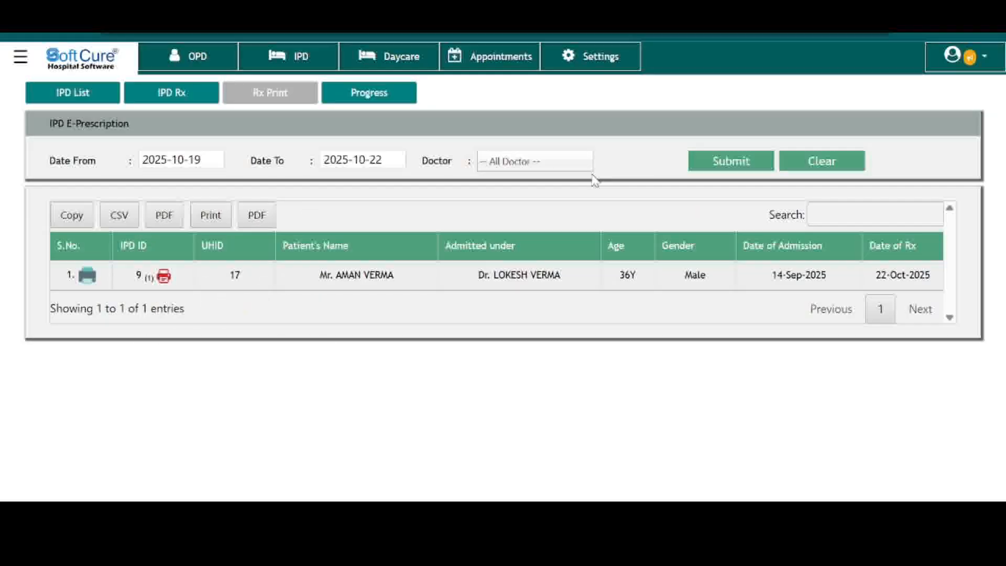
click(717, 166)
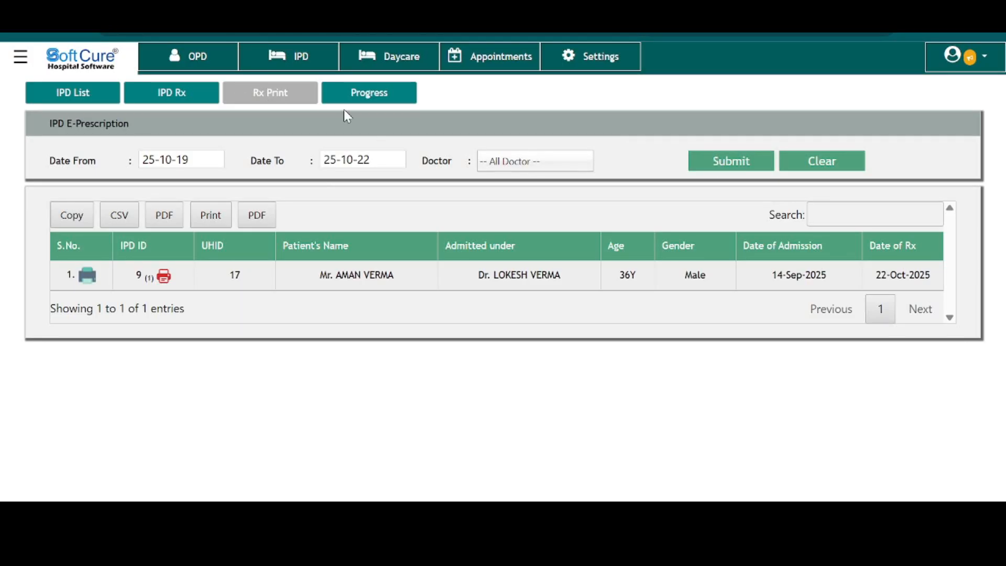
Open the admitted patient's progress summary form and go through its Progress Notes and Advice fields.
click(379, 95)
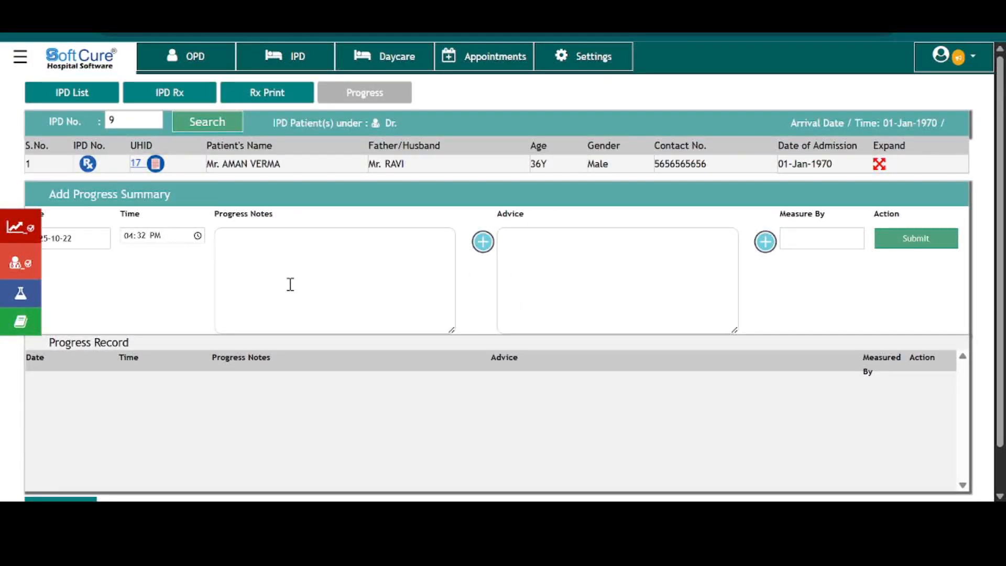
click(289, 284)
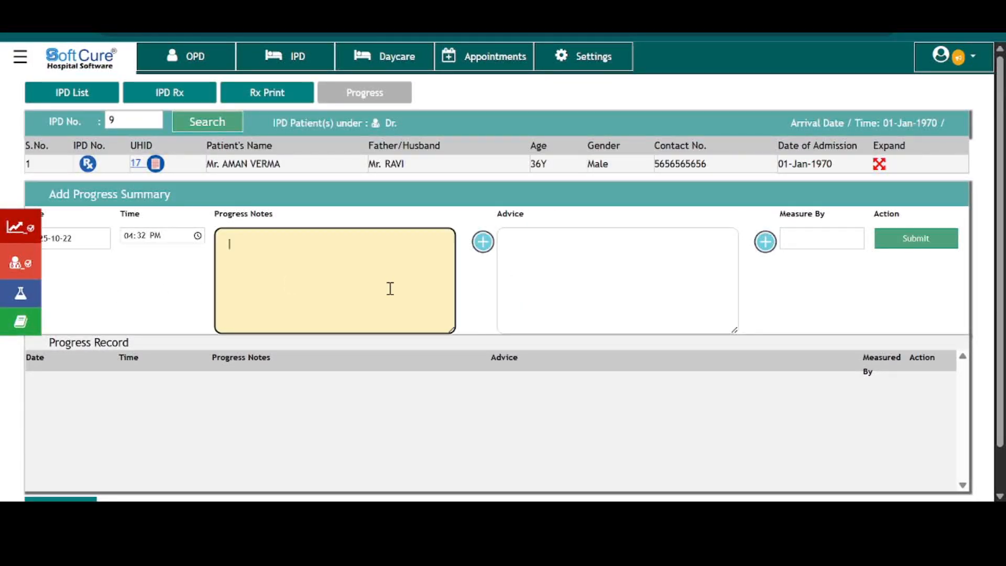
click(589, 294)
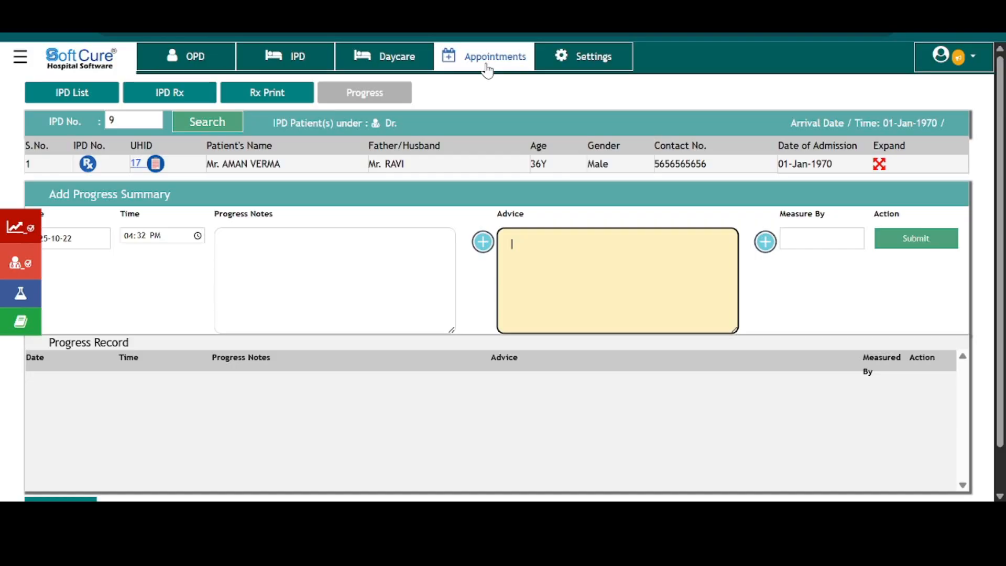
List the doctor's daycare patients from 2025-10-01 to 2025-10-22 and look through the entries.
click(402, 72)
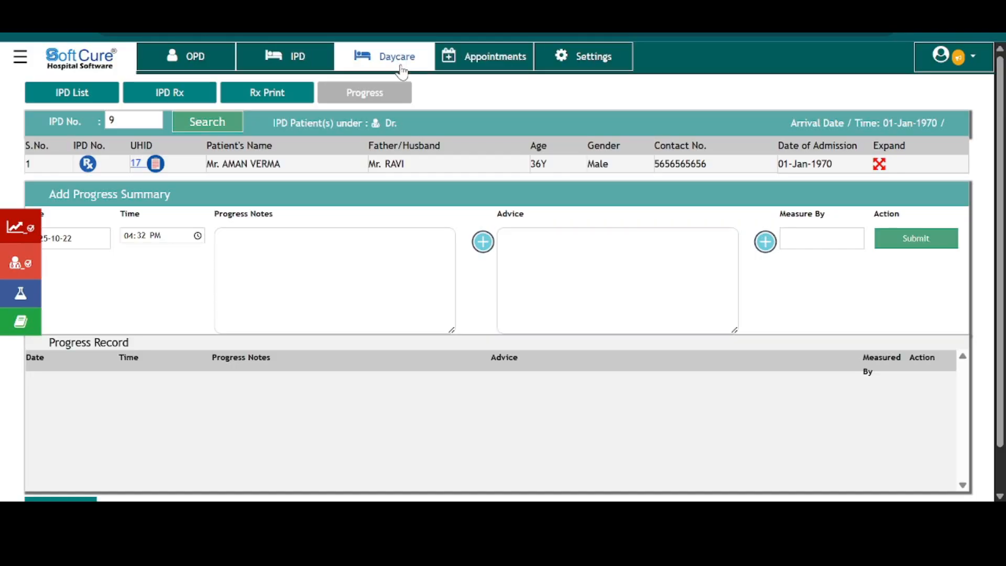
click(402, 71)
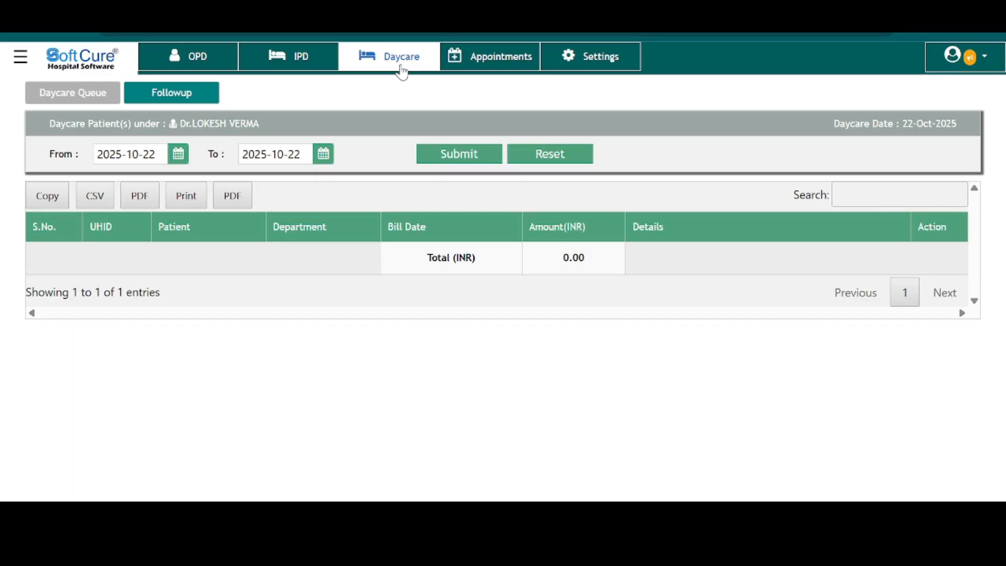
click(199, 94)
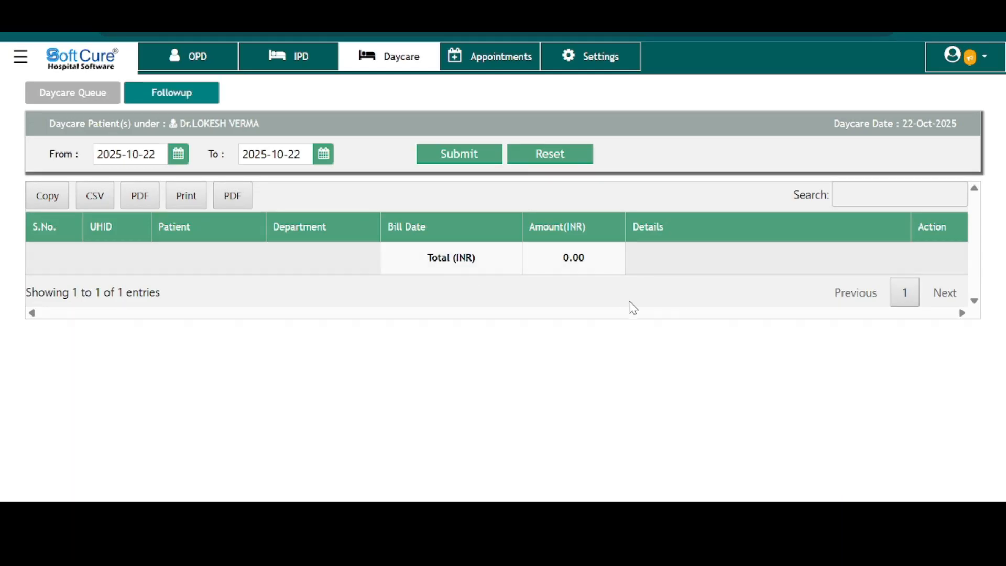
click(150, 152)
click(202, 230)
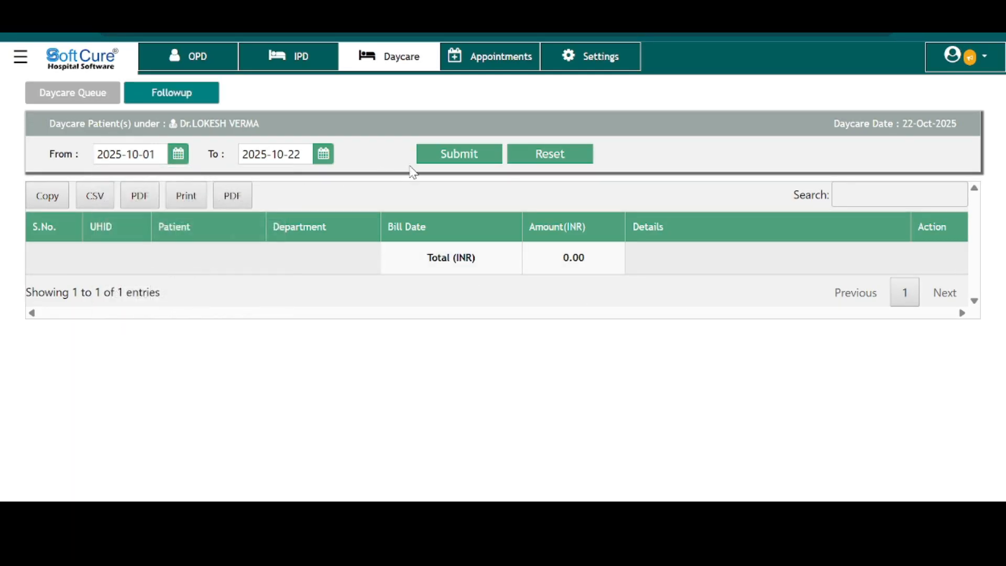
click(462, 164)
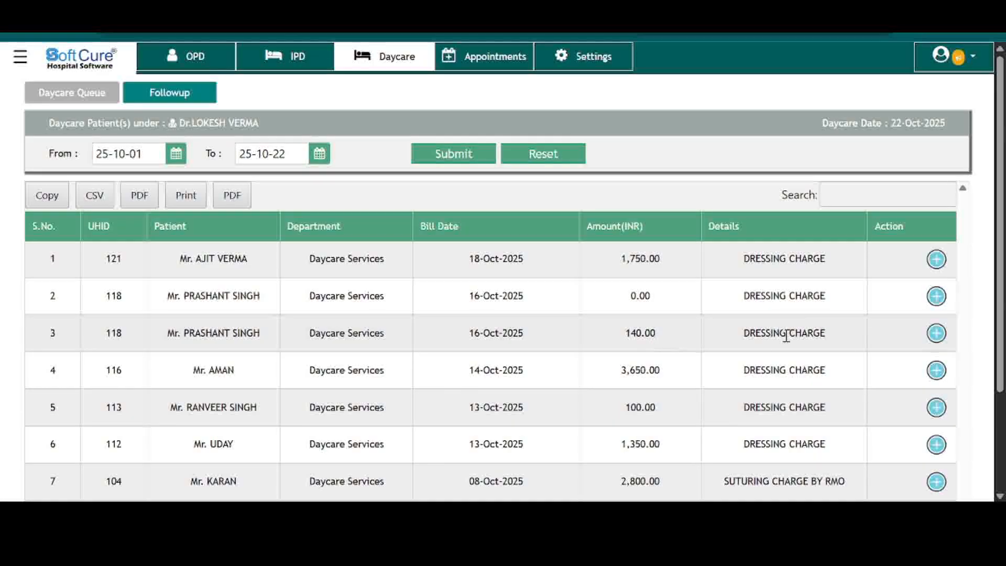
scroll(820, 329, down, 2)
scroll(835, 404, up, 2)
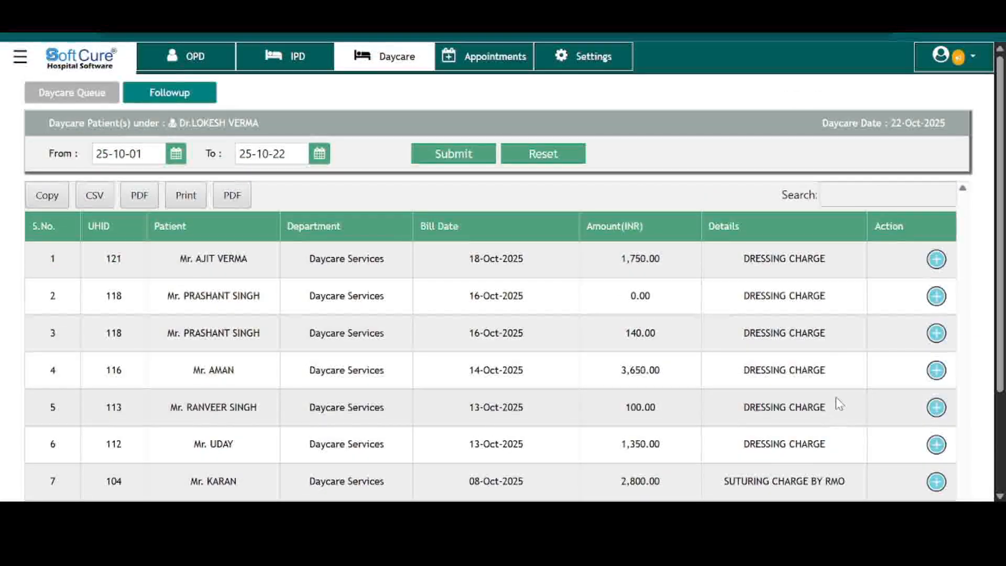
Open the progress daycare notes form of the patient billed on 18-Oct-2025 and go through its Progress Notes, Complications and Prognosis fields.
click(936, 263)
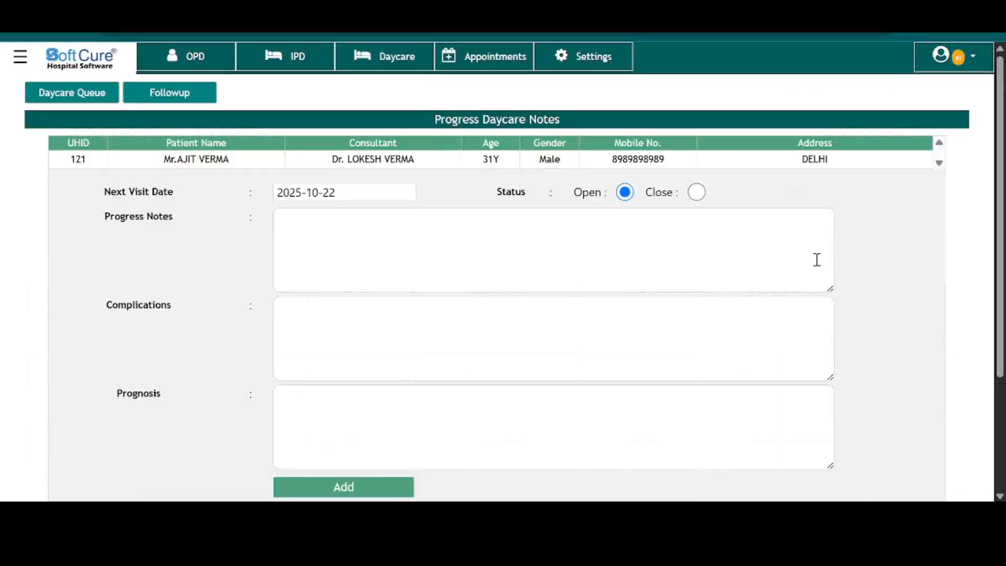
click(415, 258)
click(343, 342)
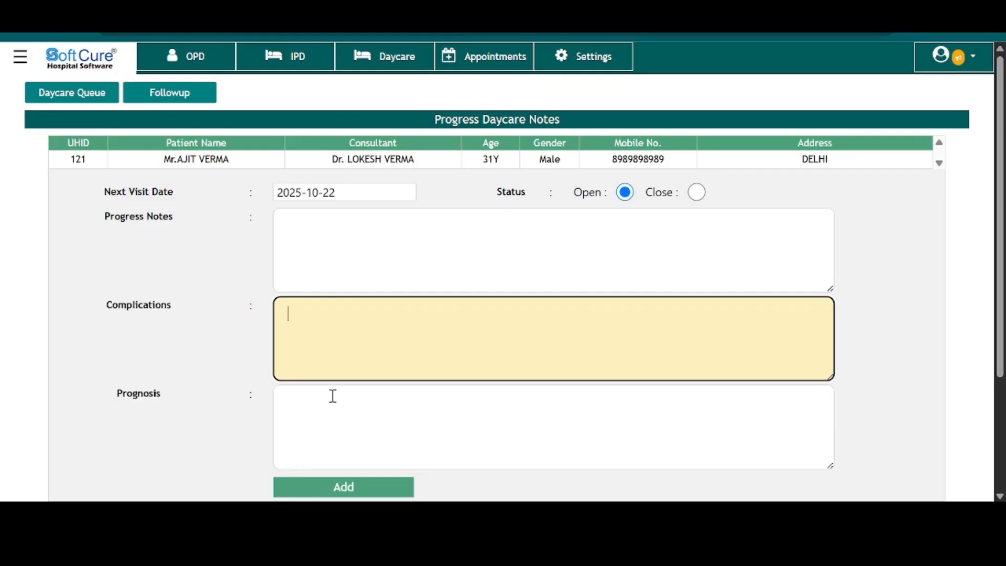
click(336, 412)
scroll(410, 409, down, 3)
scroll(370, 402, up, 3)
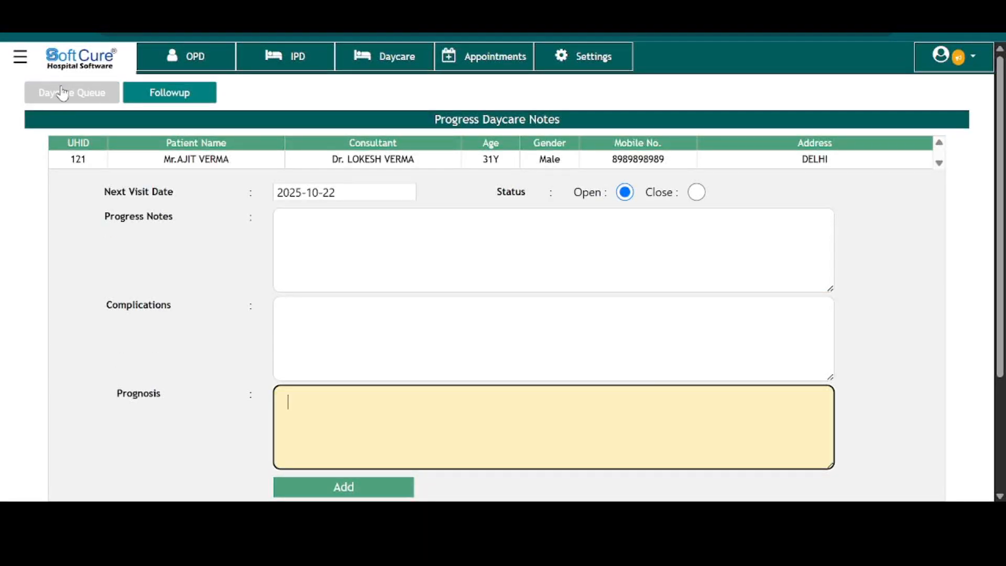
click(379, 334)
click(419, 274)
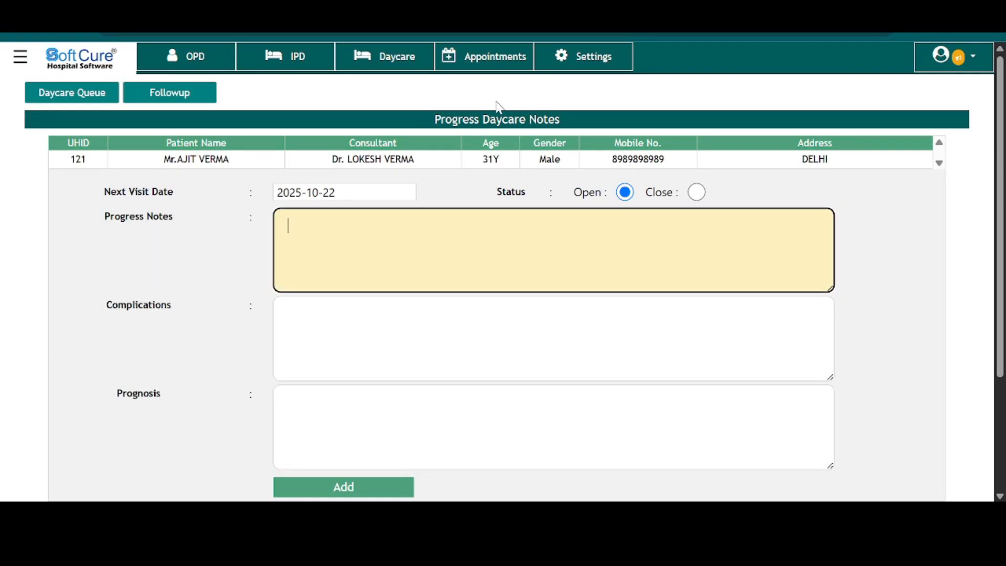
Show the doctor's OPD appointment slots for 2025-10-30.
click(493, 52)
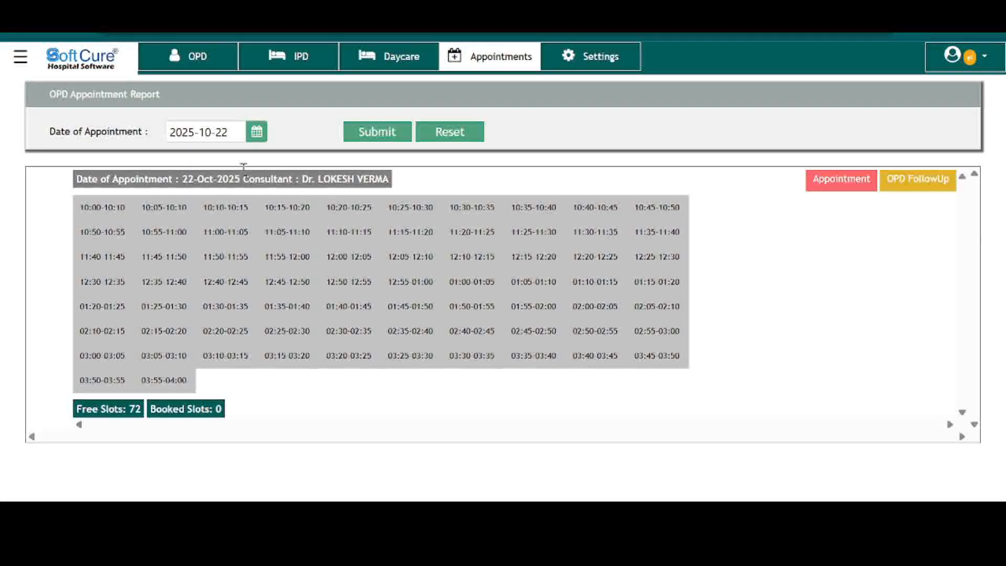
click(232, 131)
click(270, 294)
click(215, 132)
click(305, 294)
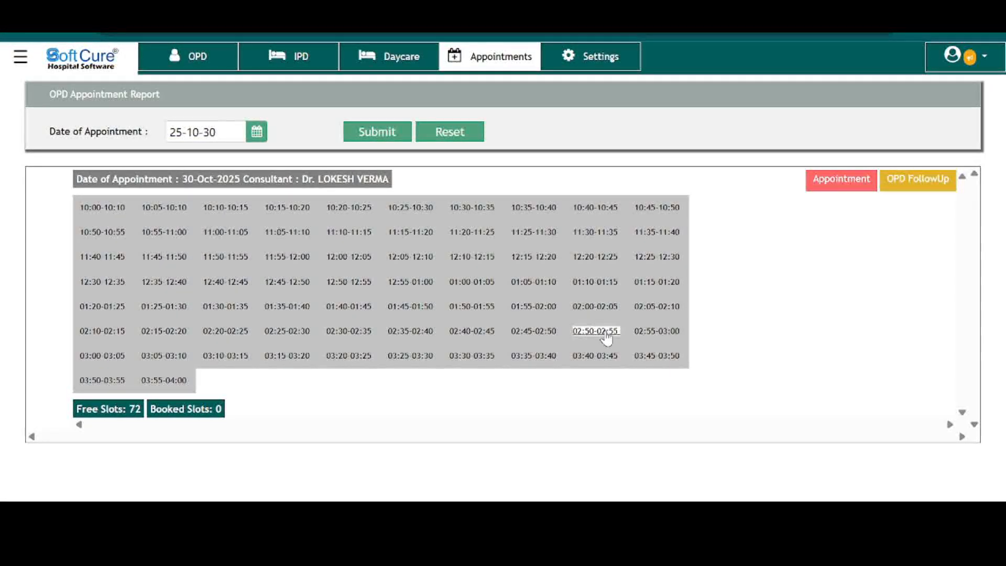
Open the doctor module's settings and look through the available master lists.
click(590, 62)
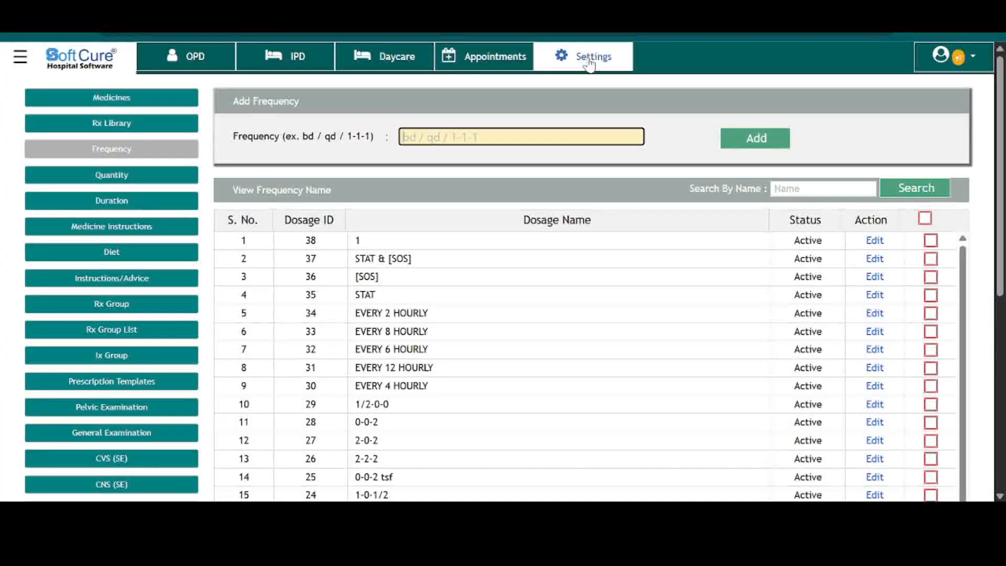
scroll(107, 359, down, 7)
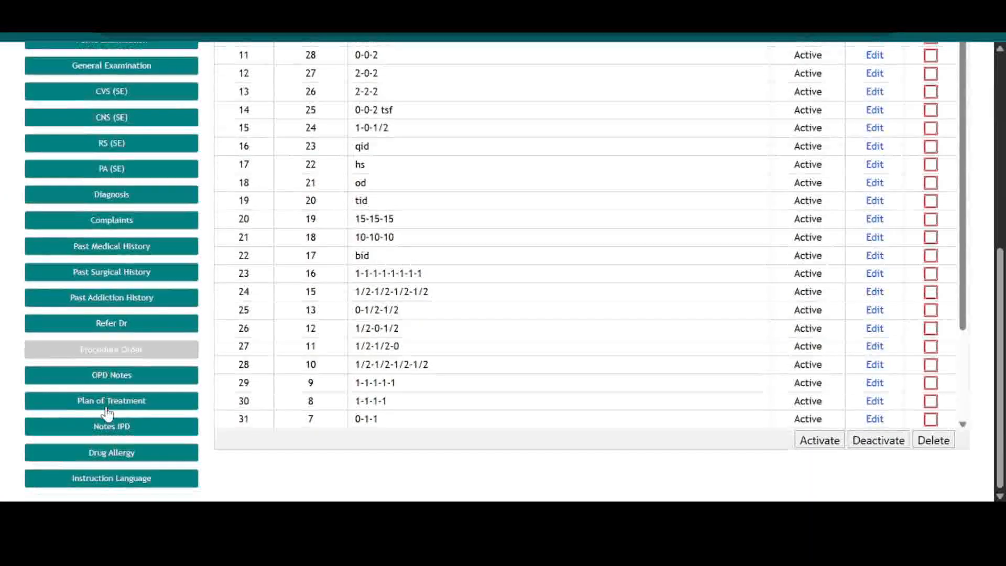
scroll(112, 475, up, 7)
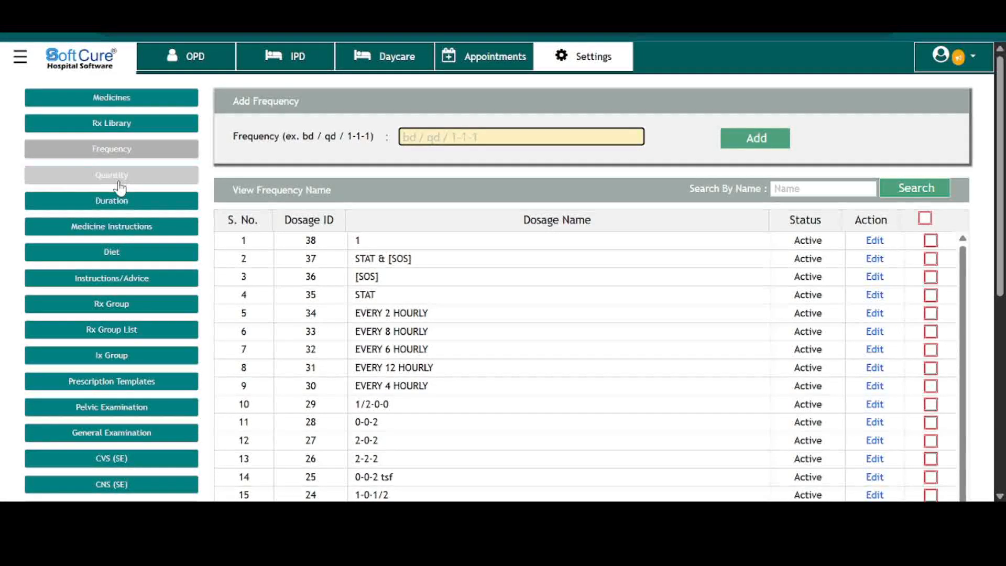
Open the Rx Library settings and look through the saved medicines with their frequency, dose, duration and instructions.
click(163, 124)
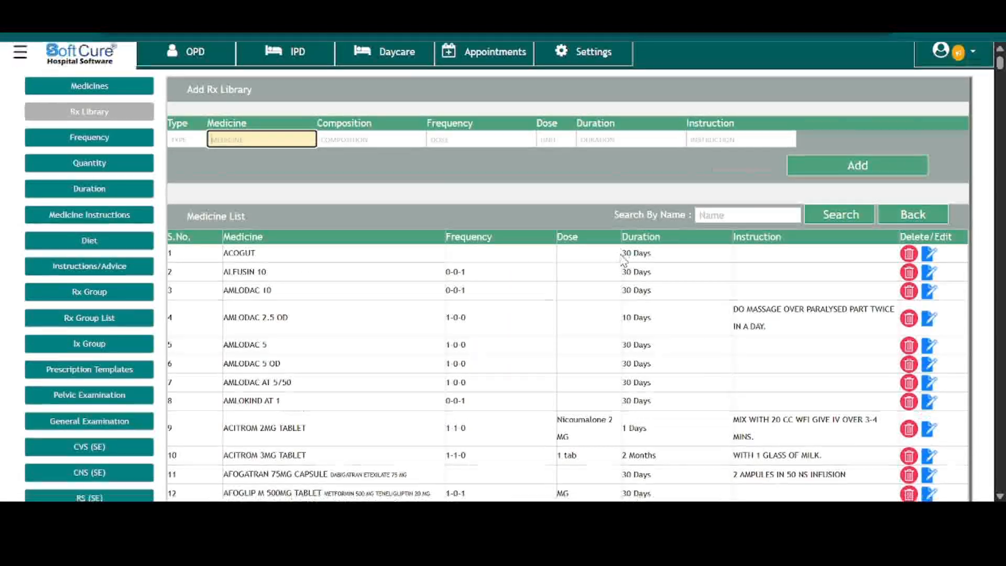
scroll(622, 256, down, 10)
scroll(623, 259, down, 20)
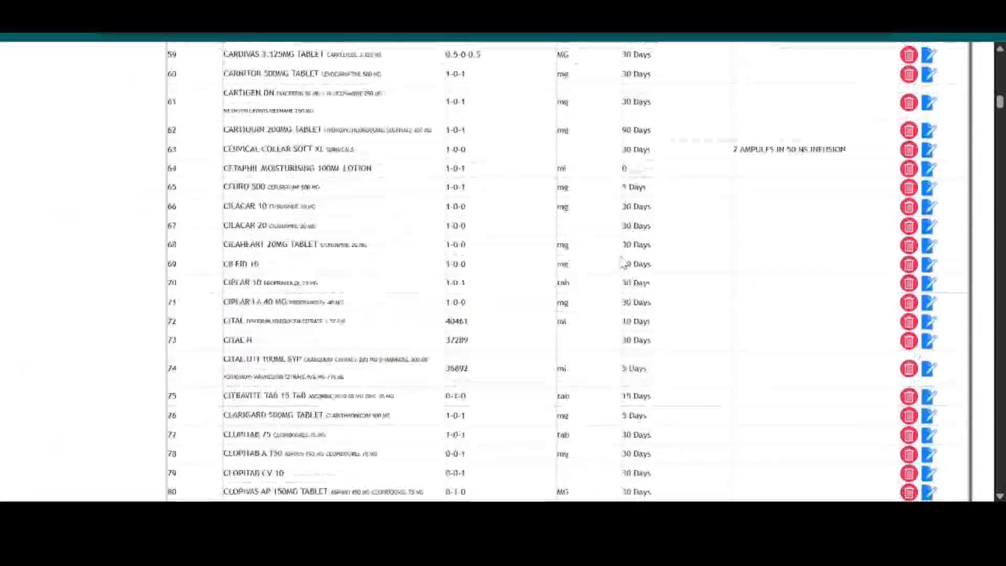
scroll(621, 256, down, 18)
drag(1000, 163, 975, 56)
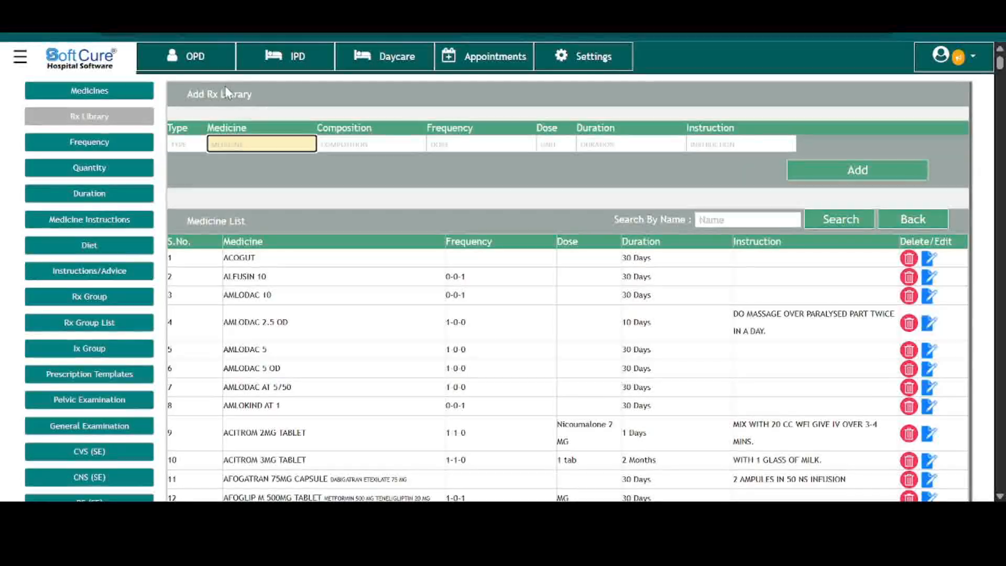
In the reception OPD module, open investigation billing for the patient with the completed token 1 and compare the advised tests with the bill.
click(197, 64)
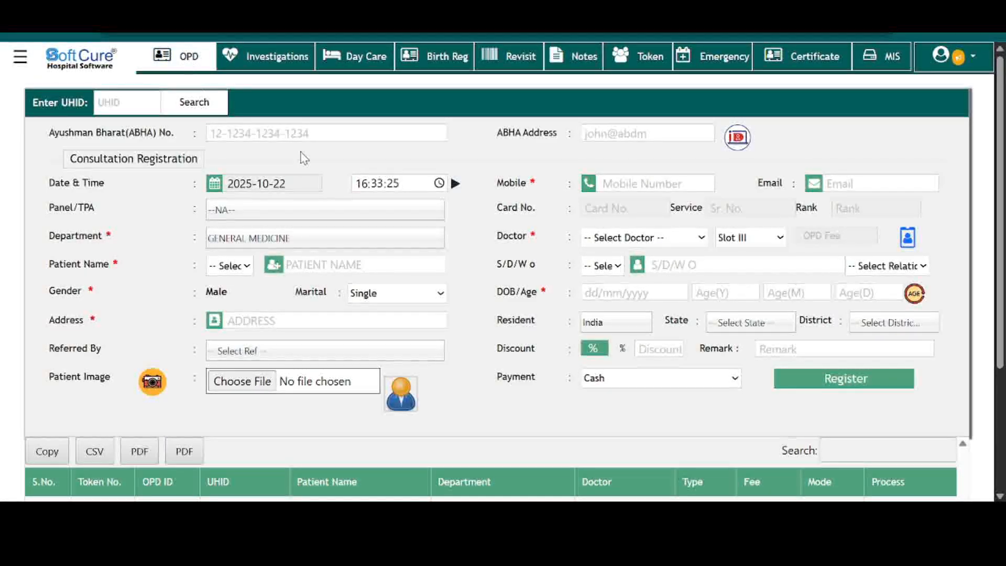
scroll(583, 285, down, 3)
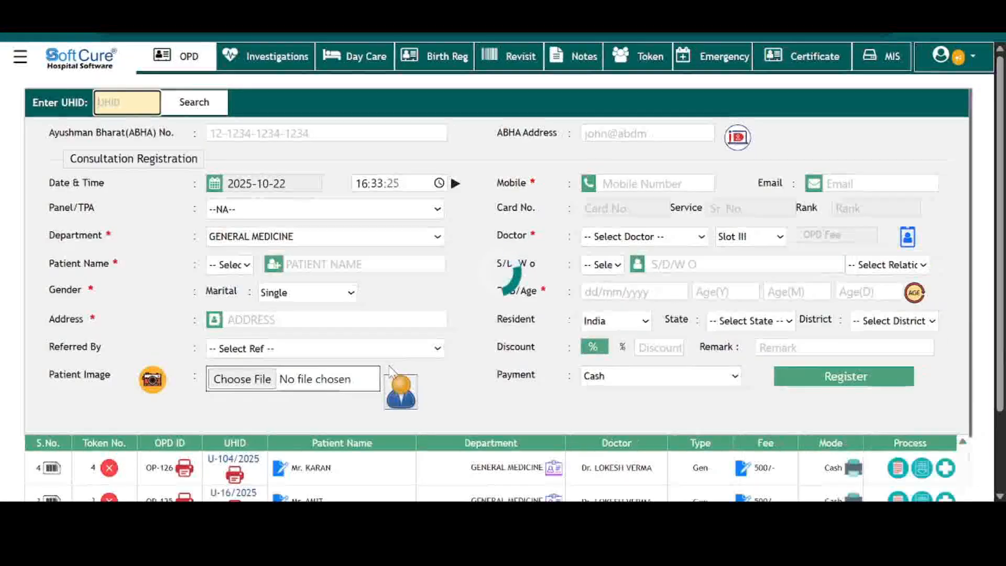
scroll(287, 419, down, 3)
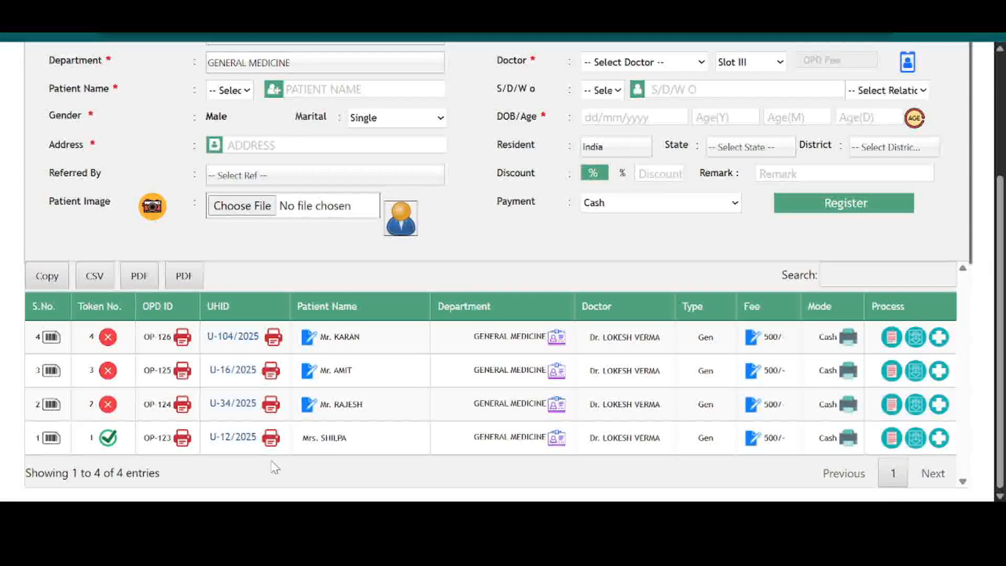
double_click(336, 438)
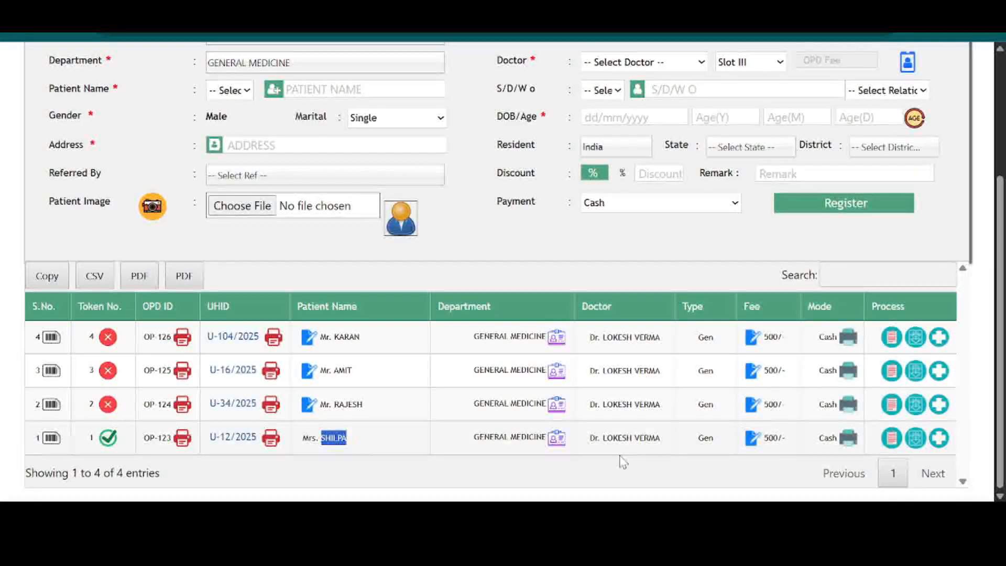
click(916, 438)
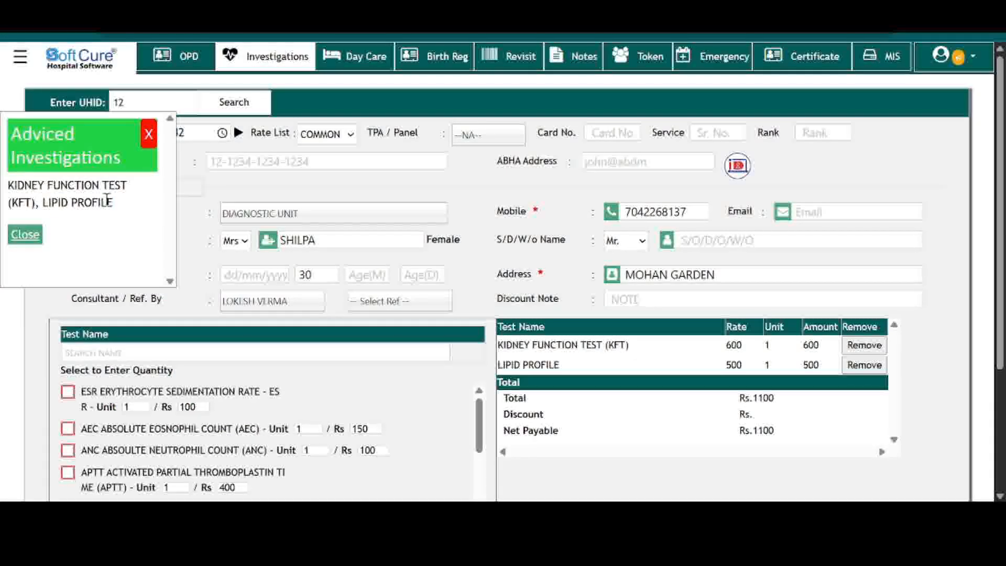
drag(12, 186, 8, 186)
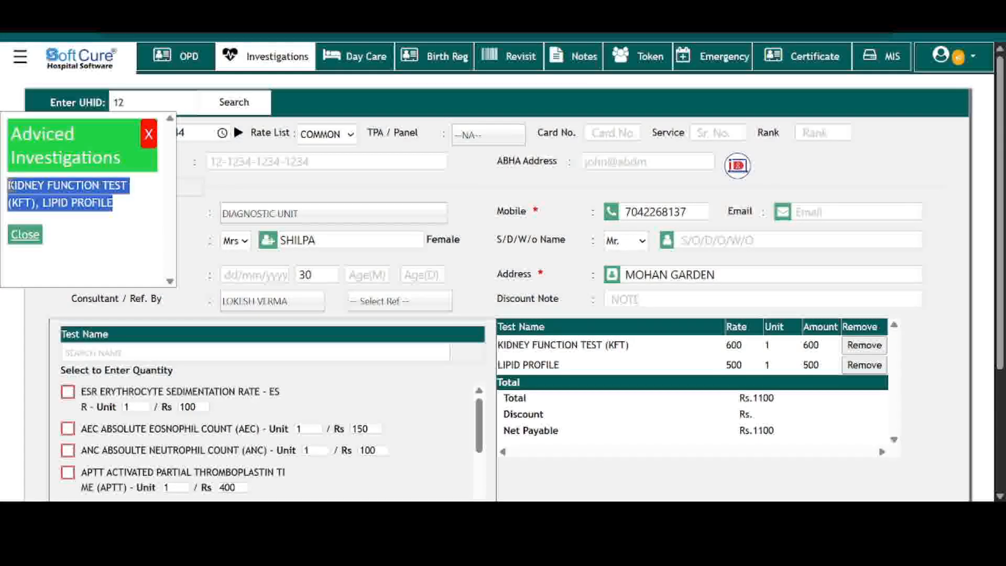
click(638, 354)
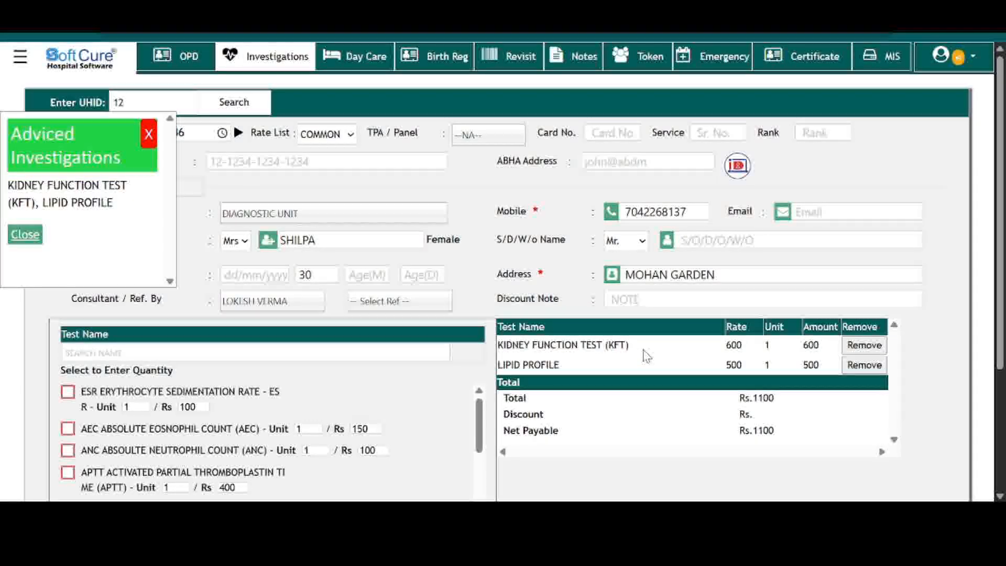
Set the investigation bill's payment mode to Online with Paytm Wallet, submit it, and dismiss the receipt's print dialog.
scroll(657, 351, down, 3)
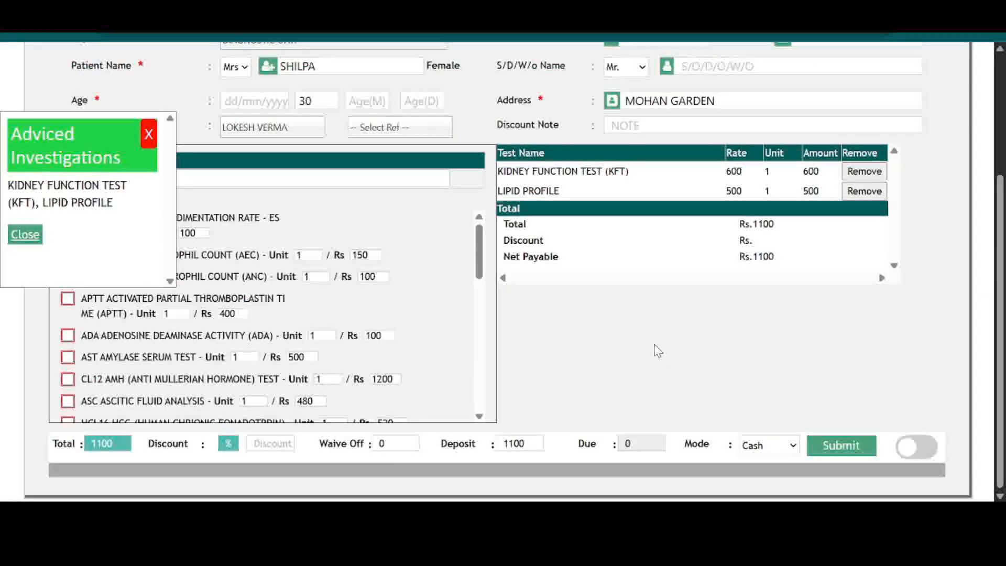
click(790, 445)
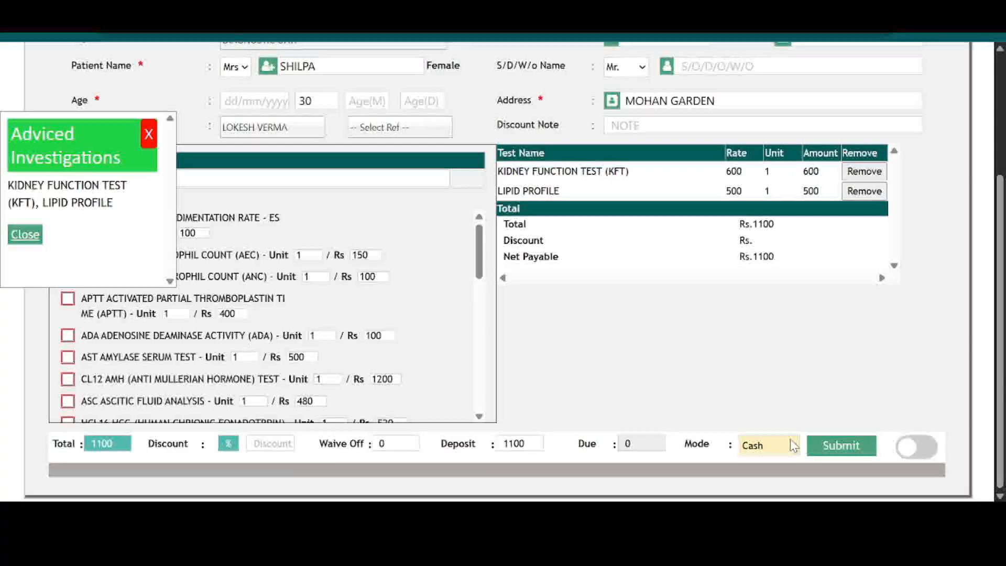
key(Down)
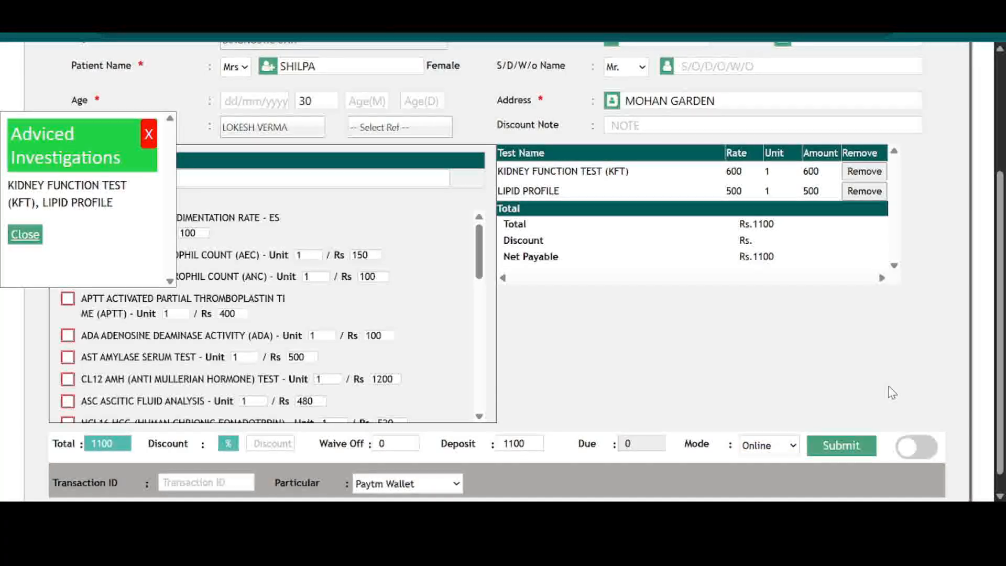
click(844, 445)
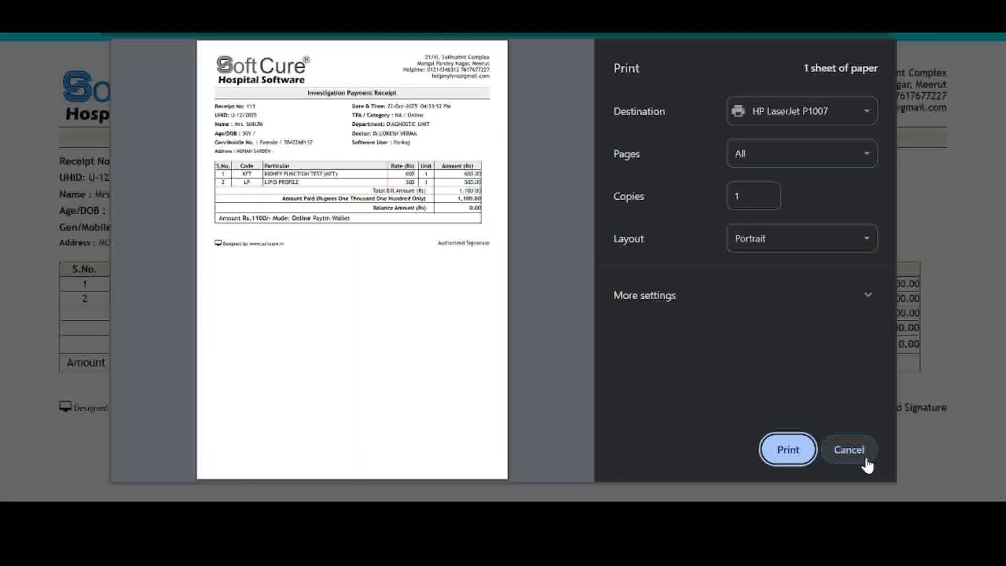
click(862, 453)
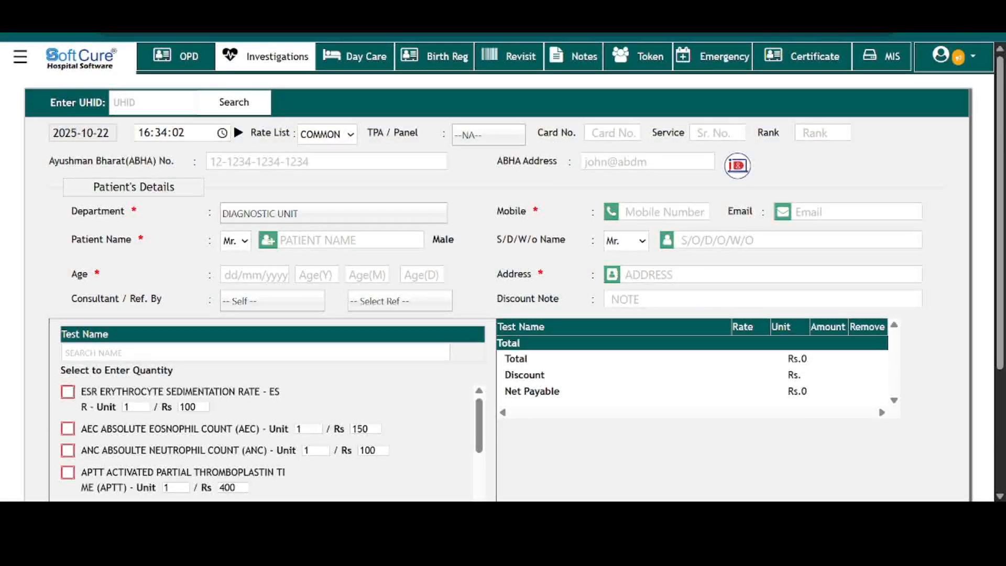
Open the pathology module's new OPD request for the kidney function and lipid profile tests, and return to the doctor's OPD queue.
click(20, 56)
click(66, 123)
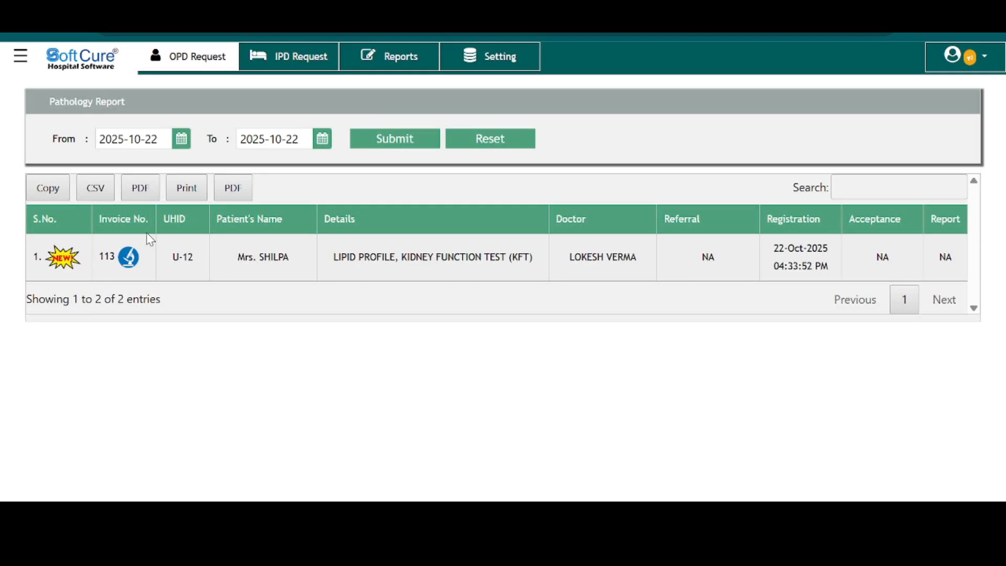
click(134, 260)
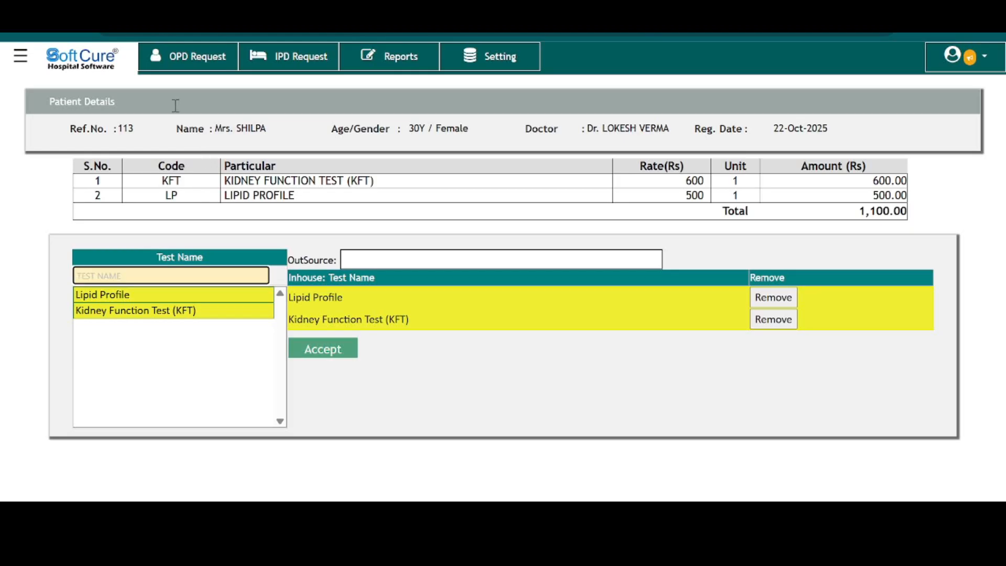
click(19, 65)
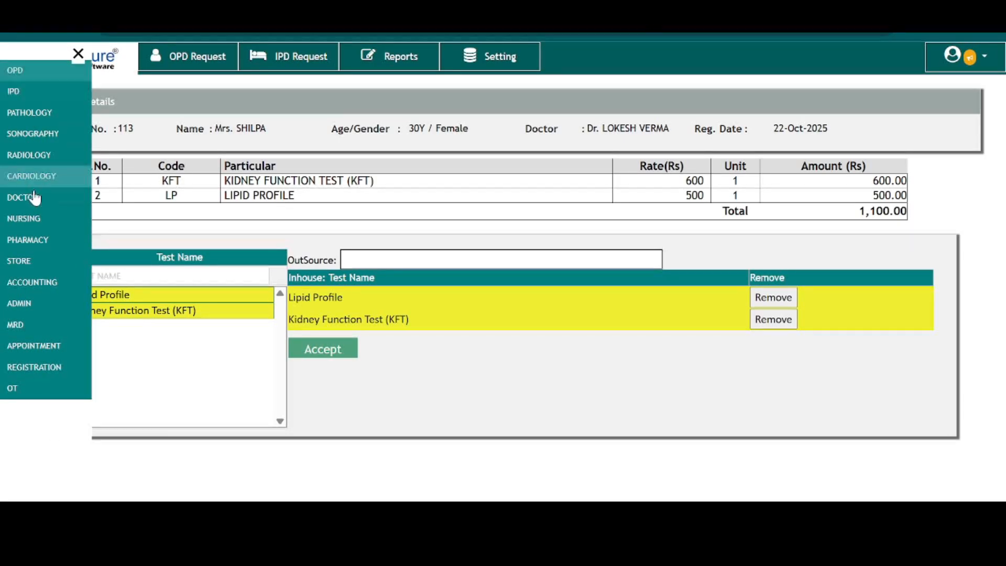
click(32, 198)
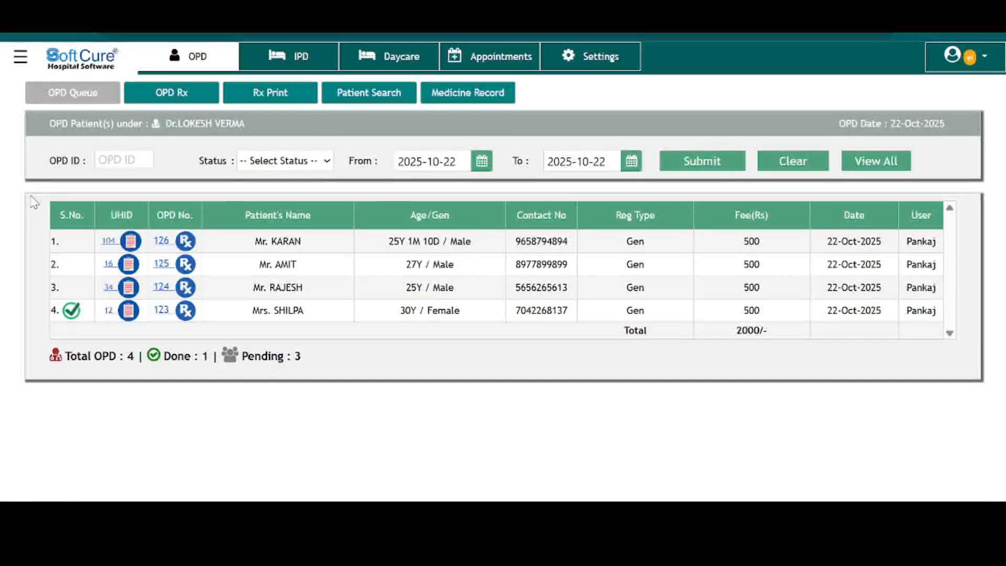